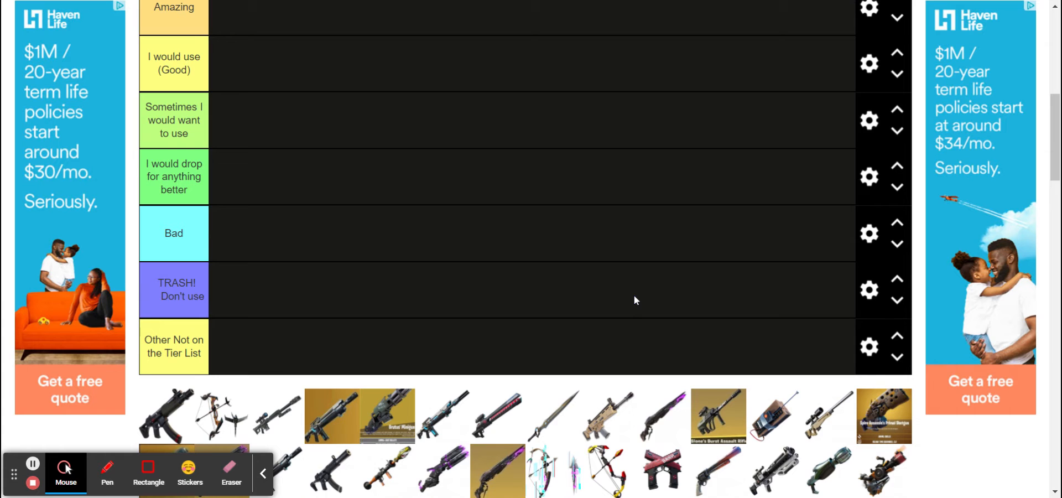
Place the first unranked weapon, the black submachine gun, in the "I would use (Good)" tier.
{"action": "scroll", "coordinate": [635, 297], "scroll_direction": "down", "scroll_amount": 3}
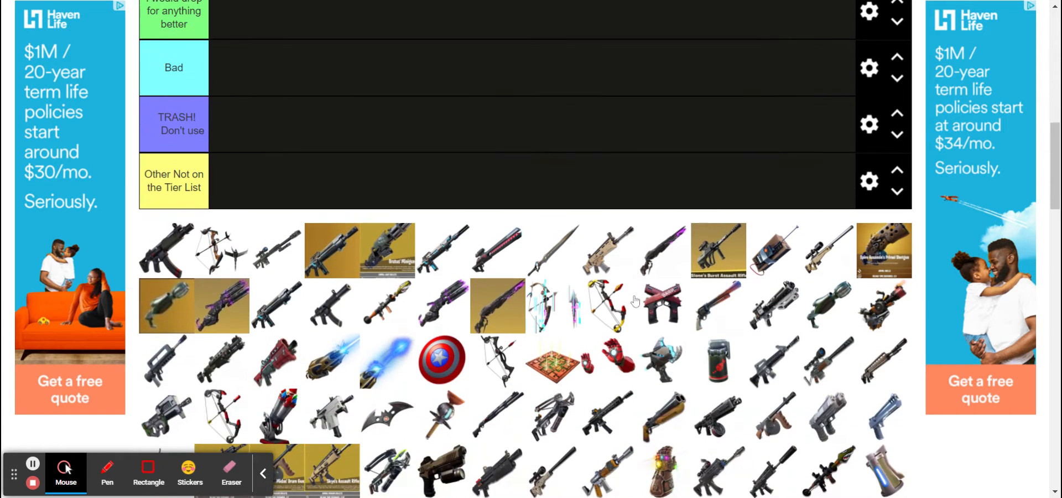
{"action": "scroll", "coordinate": [637, 300], "scroll_direction": "down", "scroll_amount": 2}
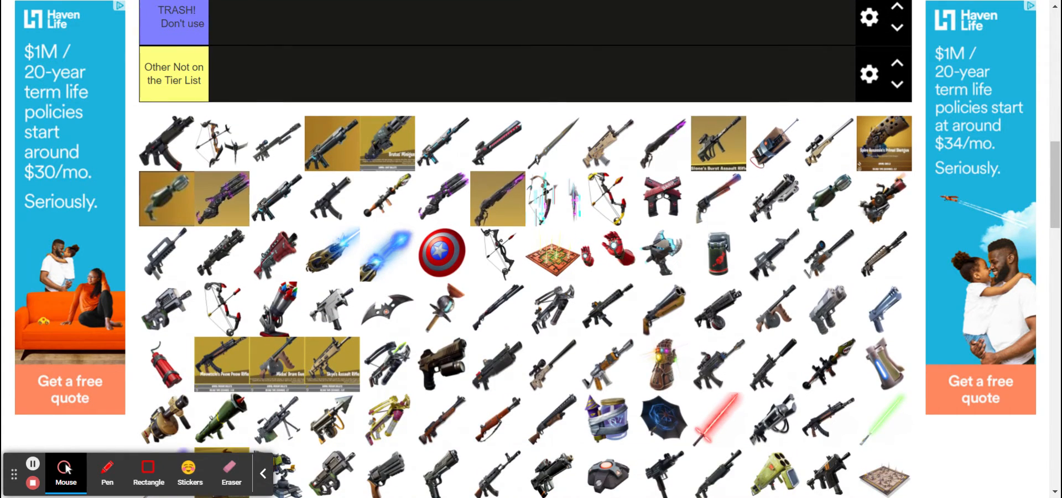
{"action": "scroll", "coordinate": [636, 299], "scroll_direction": "down", "scroll_amount": 5}
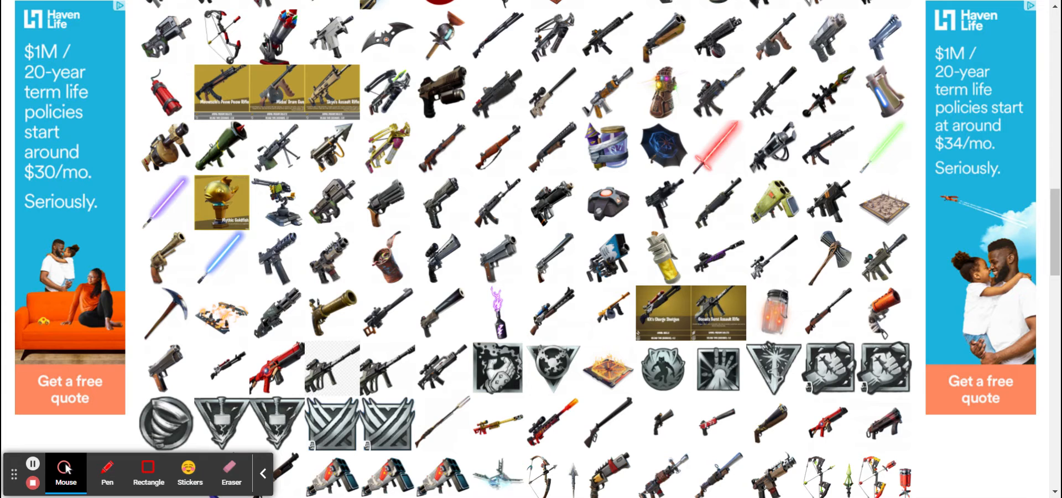
{"action": "scroll", "coordinate": [526, 249], "scroll_direction": "up", "scroll_amount": 8}
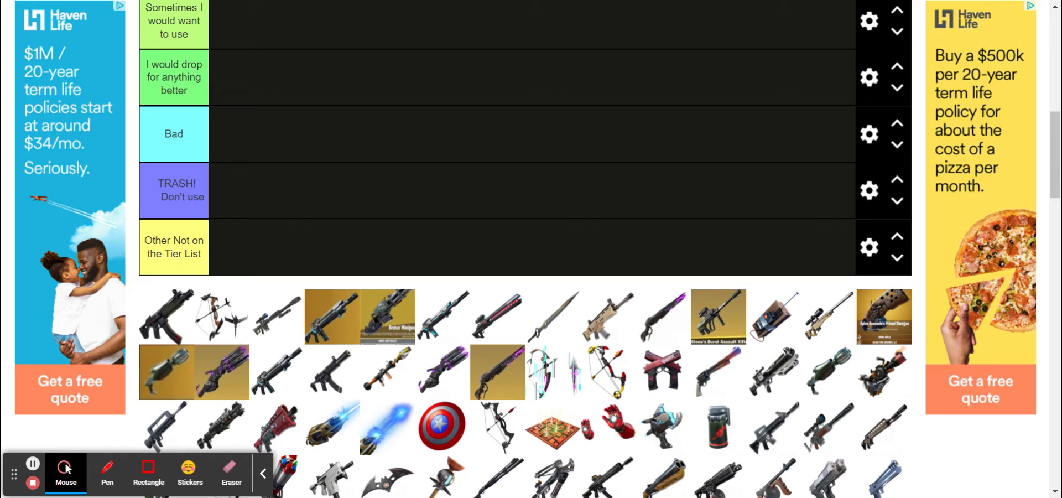
{"action": "scroll", "coordinate": [526, 249], "scroll_direction": "up", "scroll_amount": 1}
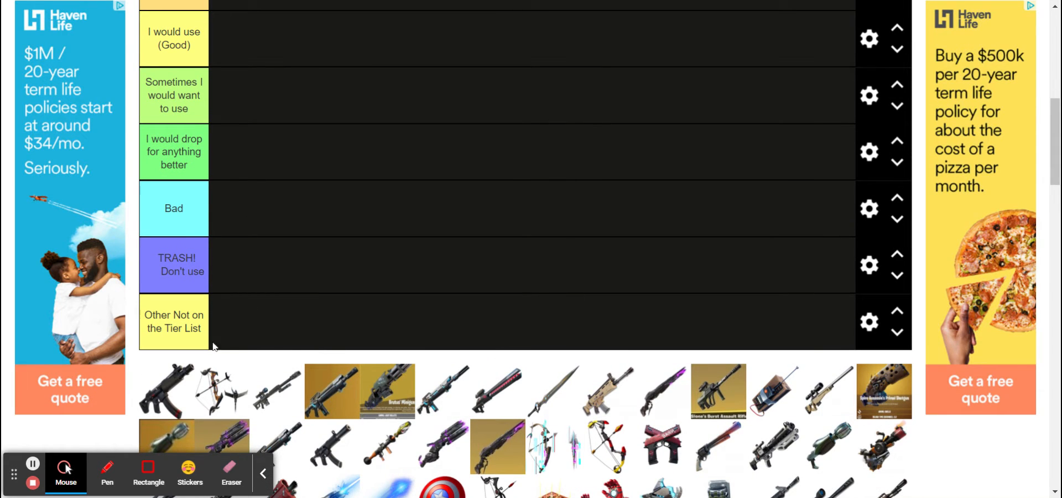
{"action": "scroll", "coordinate": [358, 164], "scroll_direction": "up", "scroll_amount": 1}
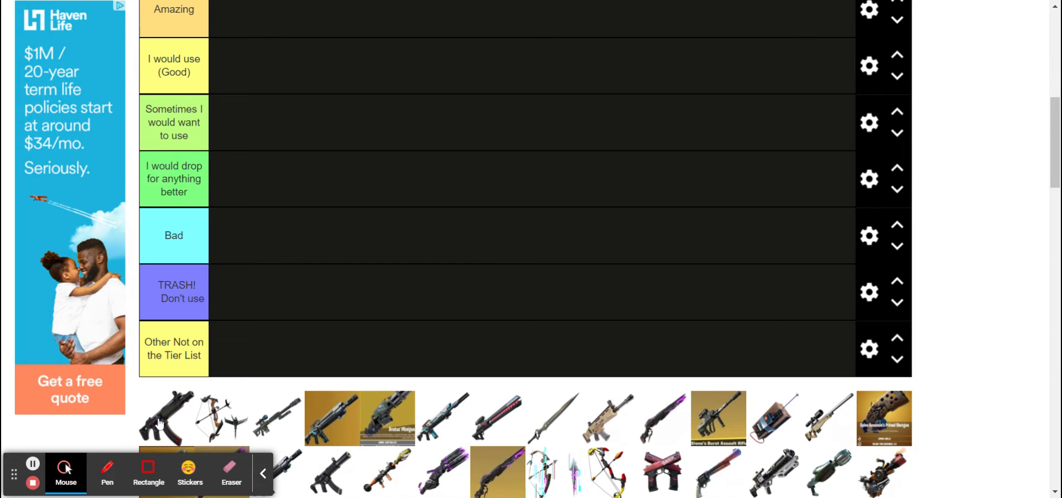
{"action": "left_click_drag", "start_coordinate": [159, 423], "coordinate": [268, 68]}
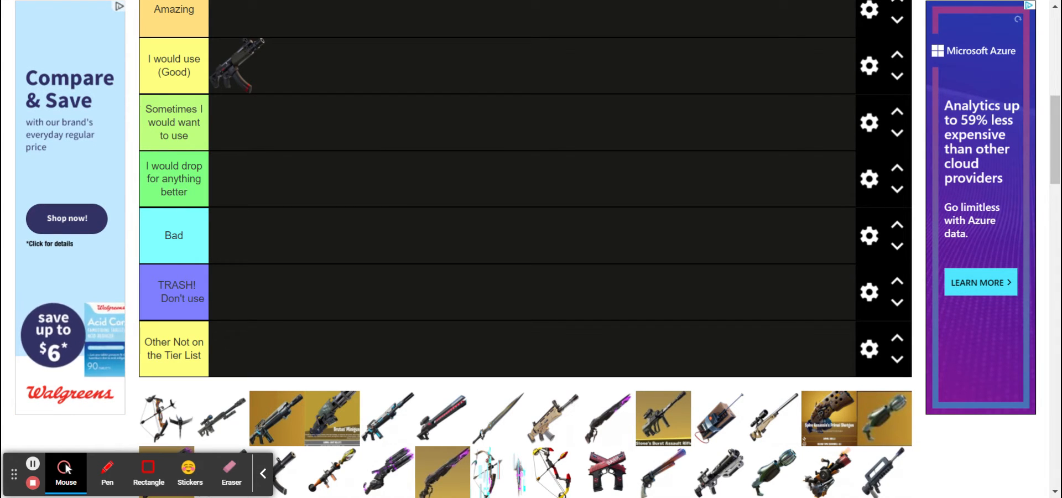
Place the next unranked weapon, the bow with black arrows, in the GOD tier.
{"action": "scroll", "coordinate": [525, 249], "scroll_direction": "up", "scroll_amount": 3}
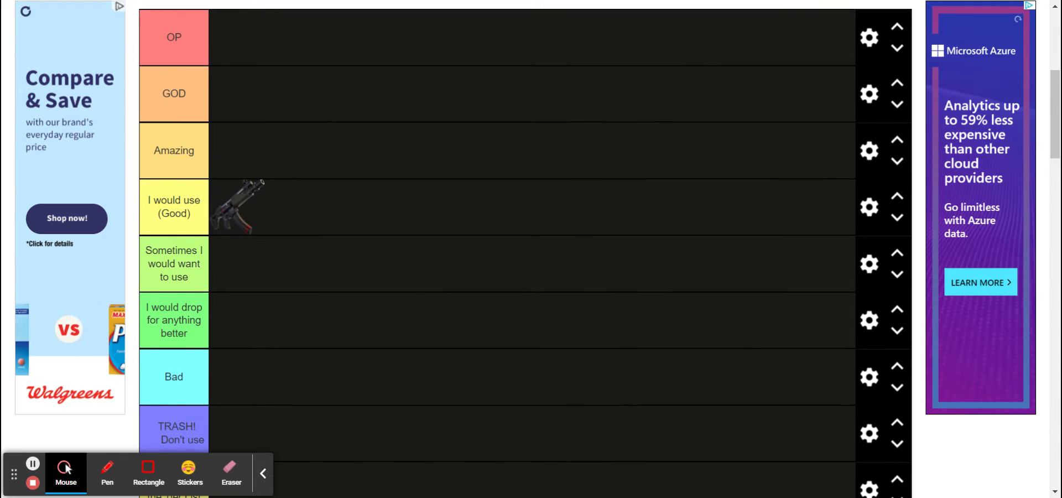
{"action": "scroll", "coordinate": [526, 249], "scroll_direction": "down", "scroll_amount": 1}
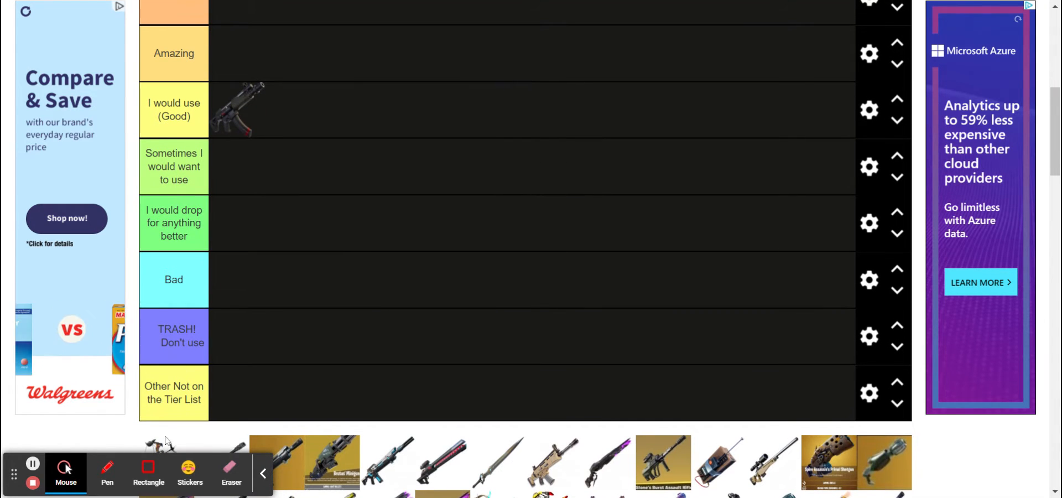
{"action": "left_click_drag", "start_coordinate": [169, 448], "coordinate": [238, 55]}
{"action": "scroll", "coordinate": [249, 155], "scroll_direction": "up", "scroll_amount": 2}
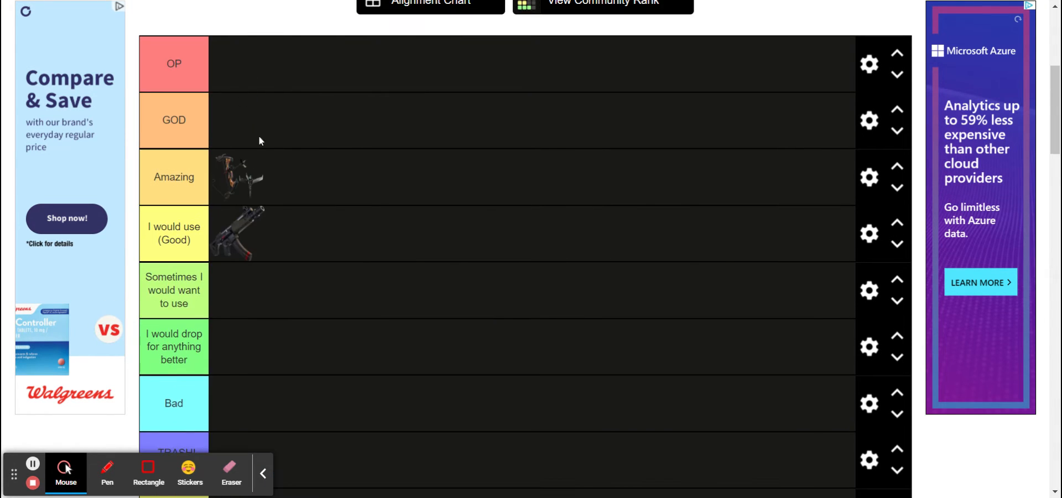
{"action": "left_click_drag", "start_coordinate": [242, 168], "coordinate": [227, 115]}
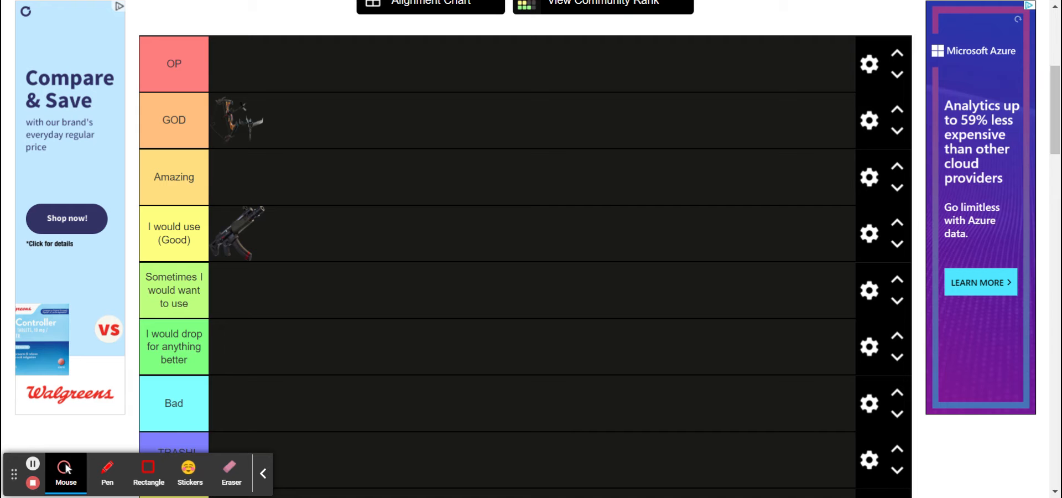
Place the dark scoped sniper rifle and the gold-background assault rifle in the Amazing tier.
{"action": "scroll", "coordinate": [66, 468], "scroll_direction": "down", "scroll_amount": 5}
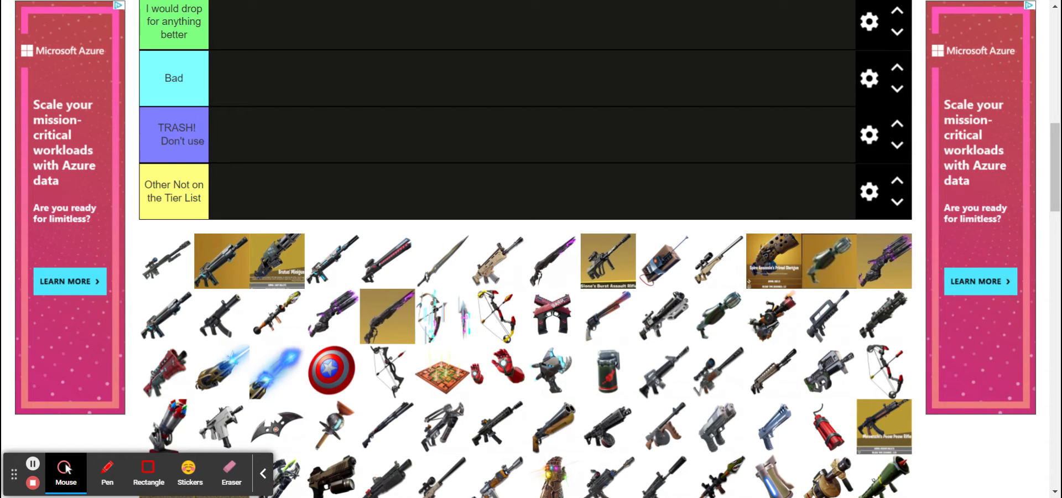
{"action": "left_click_drag", "start_coordinate": [166, 260], "coordinate": [293, 12]}
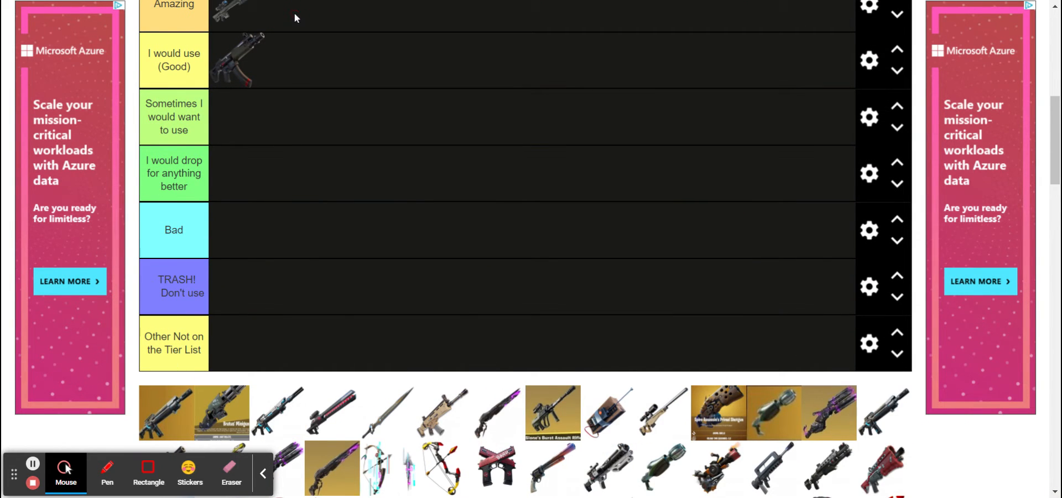
{"action": "scroll", "coordinate": [277, 222], "scroll_direction": "down", "scroll_amount": 2}
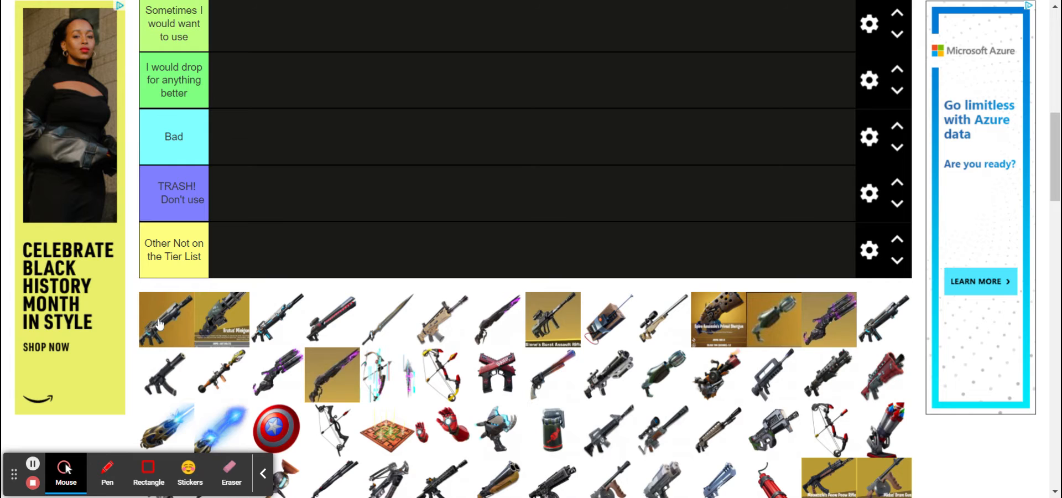
{"action": "left_click_drag", "start_coordinate": [160, 325], "coordinate": [261, 31]}
{"action": "scroll", "coordinate": [261, 30], "scroll_direction": "up", "scroll_amount": 5}
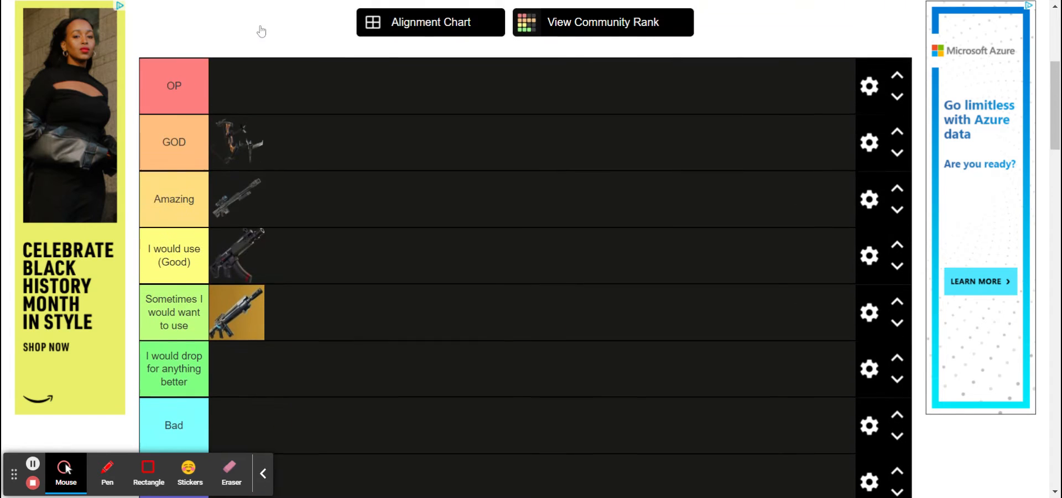
{"action": "left_click_drag", "start_coordinate": [239, 315], "coordinate": [305, 202]}
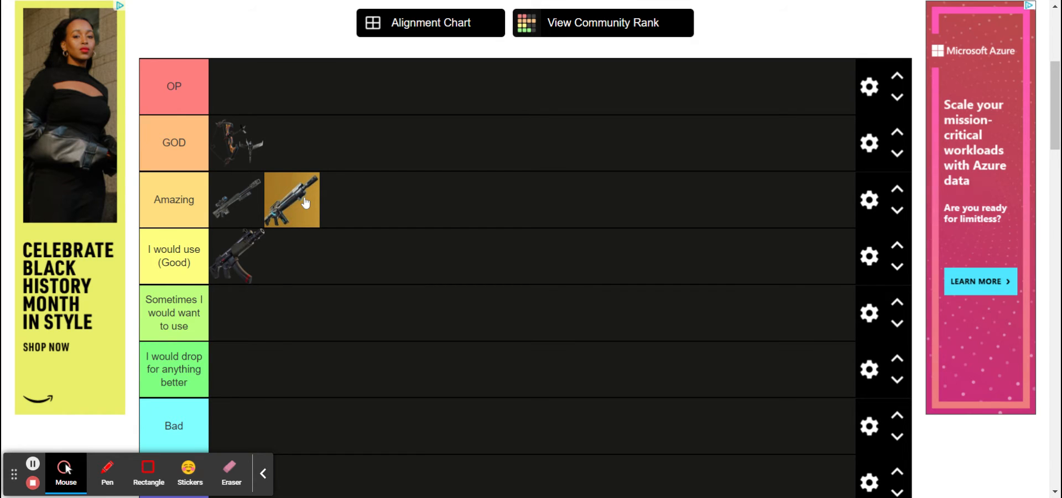
Place the gold-background minigun in the GOD tier beside the bow.
{"action": "scroll", "coordinate": [305, 203], "scroll_direction": "down", "scroll_amount": 4}
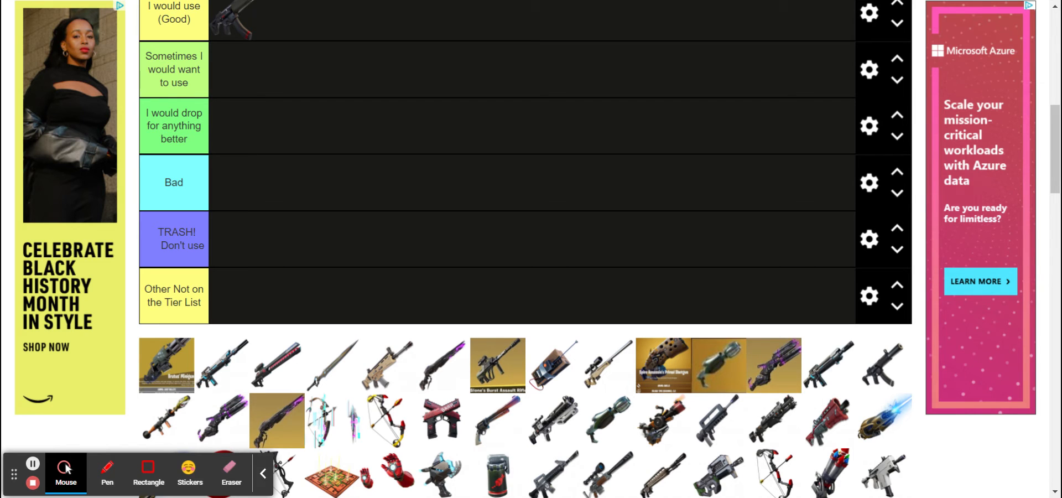
{"action": "scroll", "coordinate": [173, 440], "scroll_direction": "up", "scroll_amount": 1}
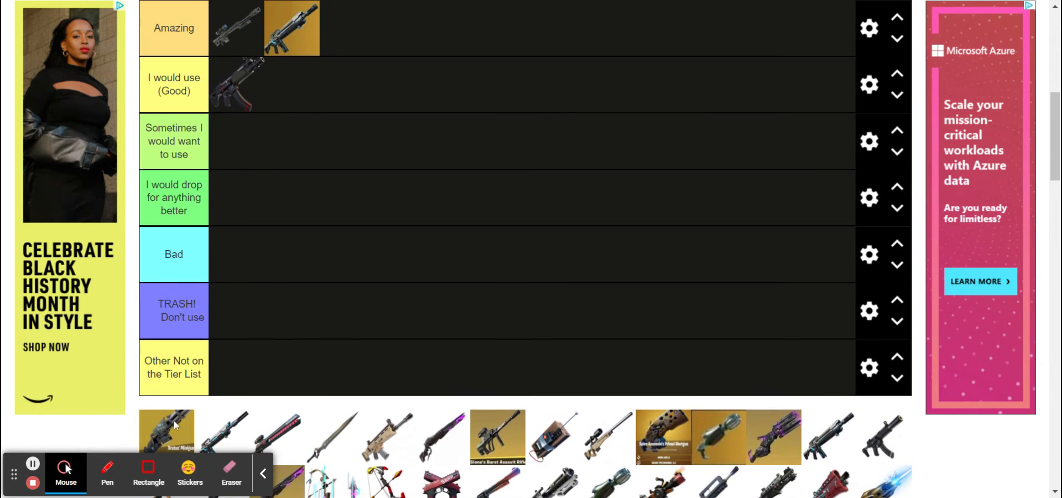
{"action": "left_click_drag", "start_coordinate": [171, 441], "coordinate": [391, 24]}
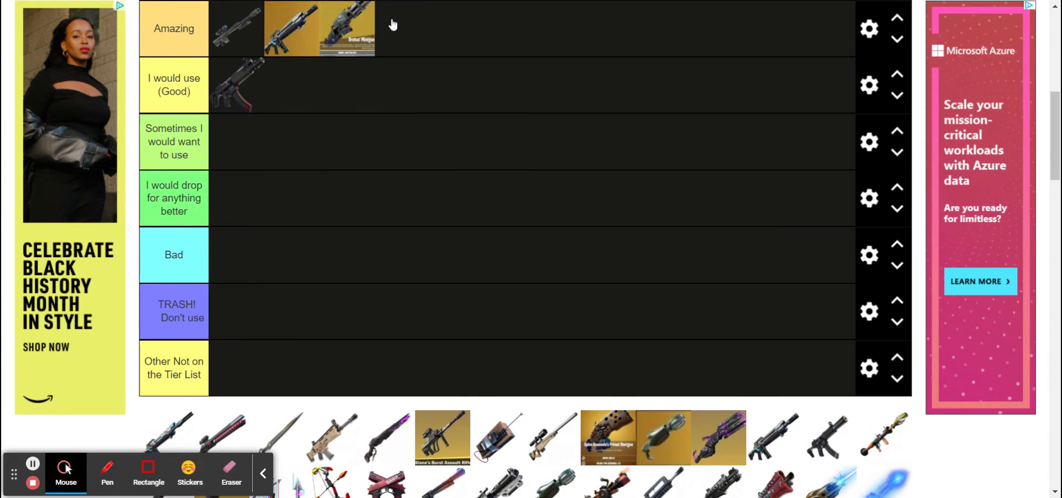
{"action": "scroll", "coordinate": [391, 24], "scroll_direction": "up", "scroll_amount": 3}
{"action": "left_click_drag", "start_coordinate": [364, 216], "coordinate": [293, 161]}
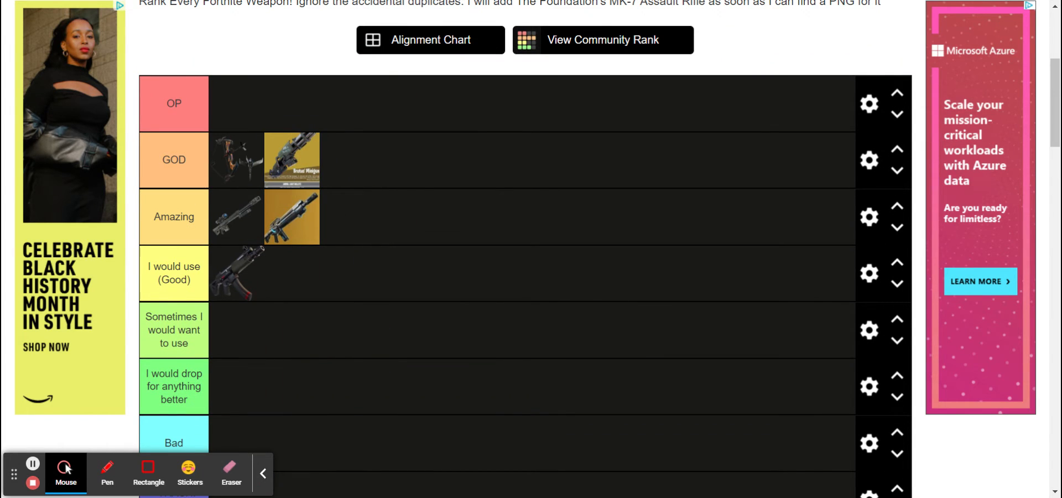
Add the blue-and-grey rifle to the end of the Amazing tier.
{"action": "scroll", "coordinate": [293, 161], "scroll_direction": "down", "scroll_amount": 4}
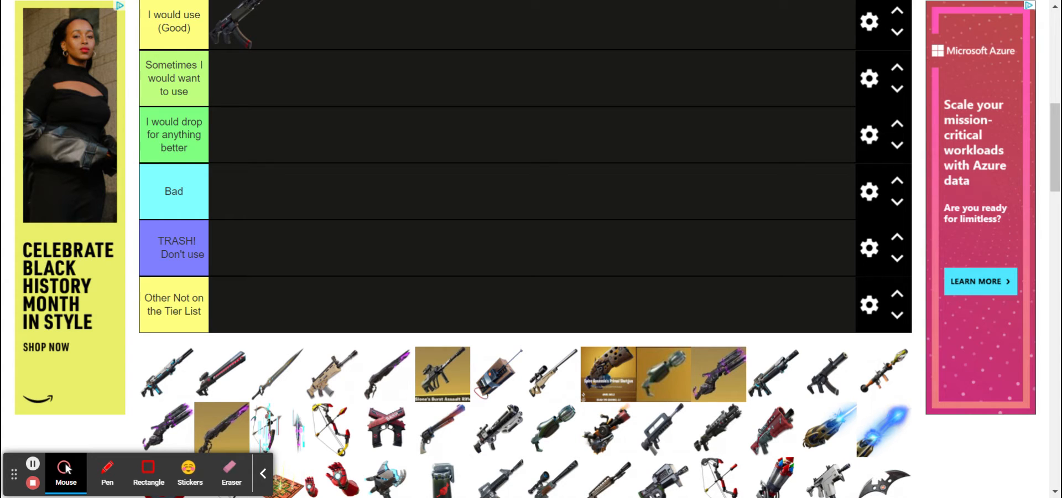
{"action": "scroll", "coordinate": [188, 426], "scroll_direction": "up", "scroll_amount": 1}
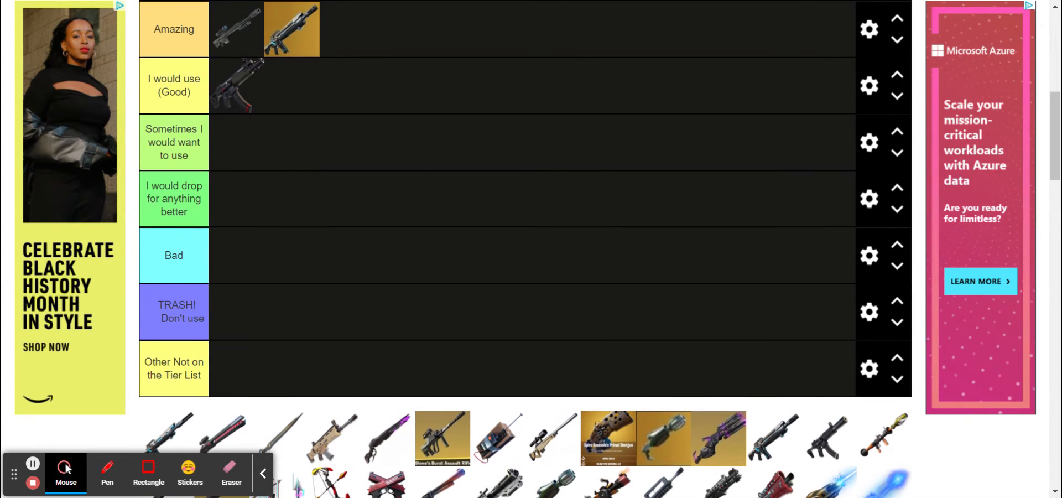
{"action": "left_click", "coordinate": [179, 442]}
{"action": "left_click_drag", "start_coordinate": [179, 442], "coordinate": [398, 28]}
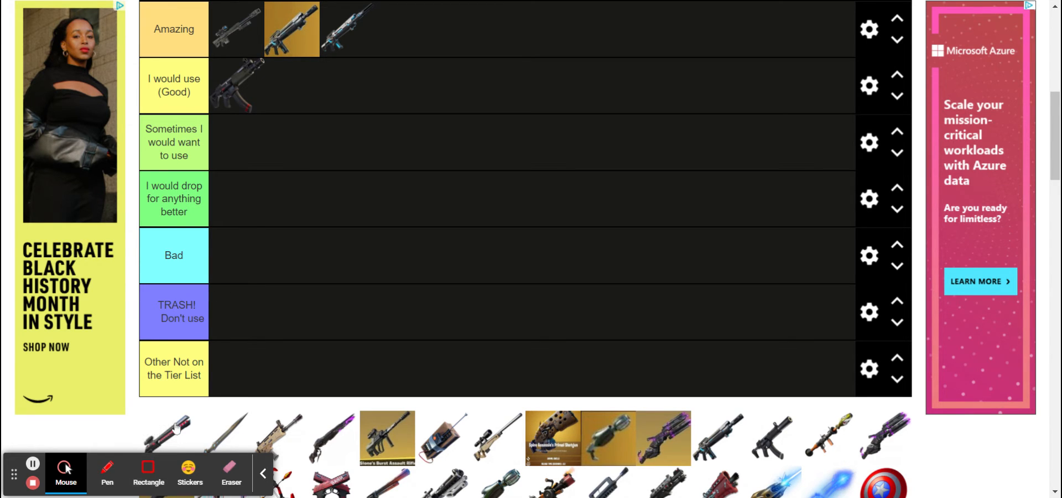
Place the dark long gun with the red stripe in the OP tier.
{"action": "left_click_drag", "start_coordinate": [166, 437], "coordinate": [437, 29]}
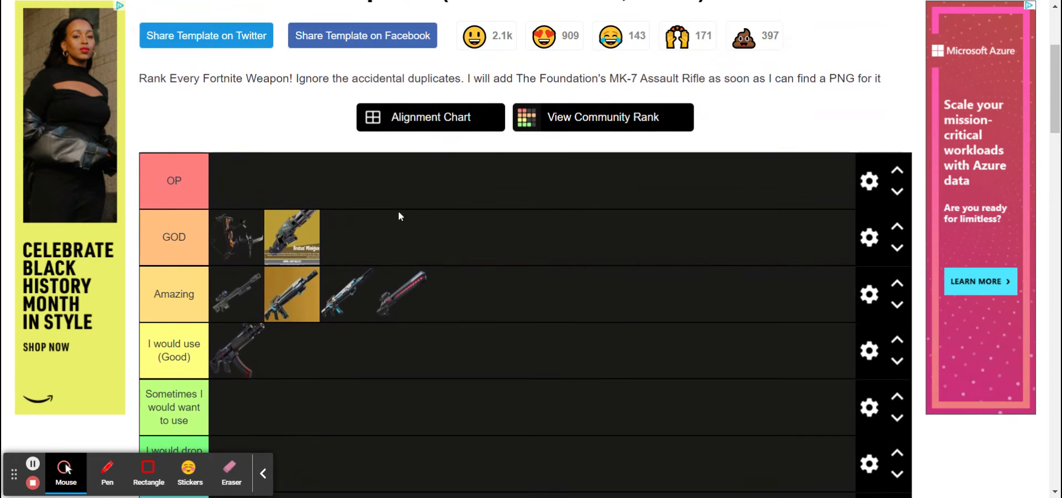
{"action": "left_click_drag", "start_coordinate": [394, 286], "coordinate": [290, 179]}
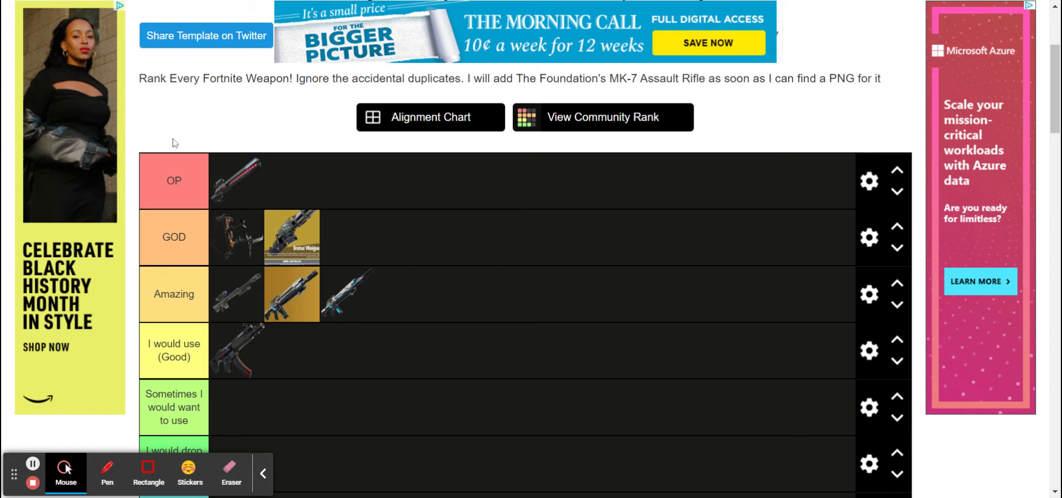
{"action": "left_click_drag", "start_coordinate": [228, 183], "coordinate": [380, 233]}
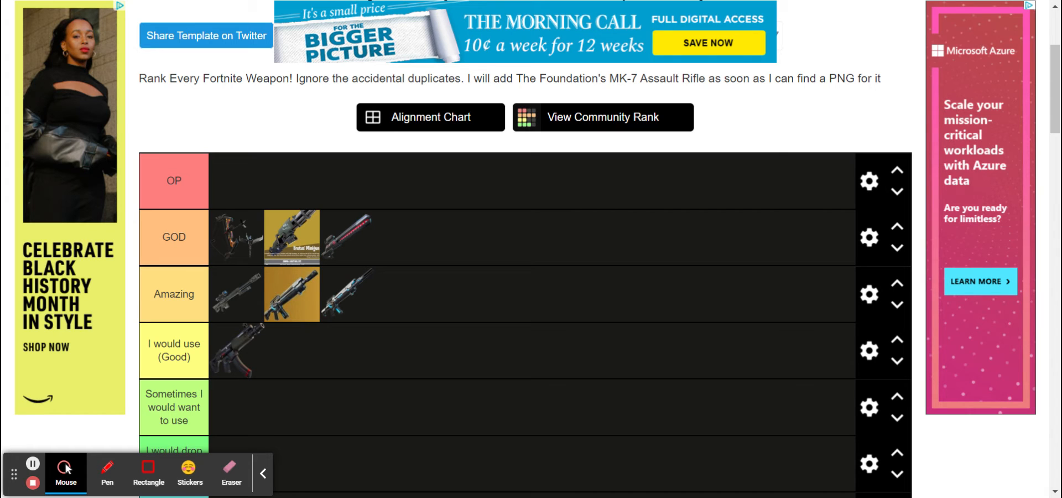
{"action": "left_click_drag", "start_coordinate": [347, 237], "coordinate": [296, 181]}
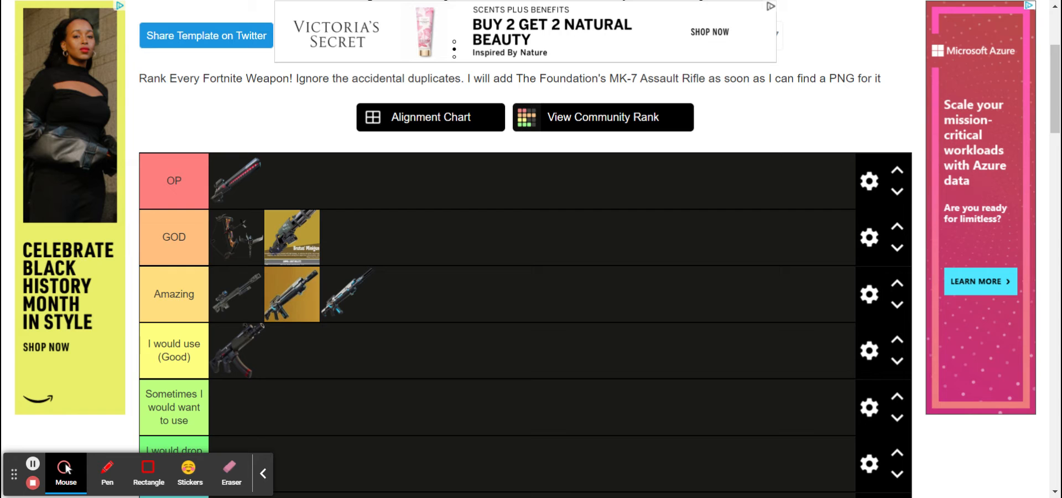
Place the sword in the GOD tier after the gold-background minigun.
{"action": "scroll", "coordinate": [222, 97], "scroll_direction": "down", "scroll_amount": 5}
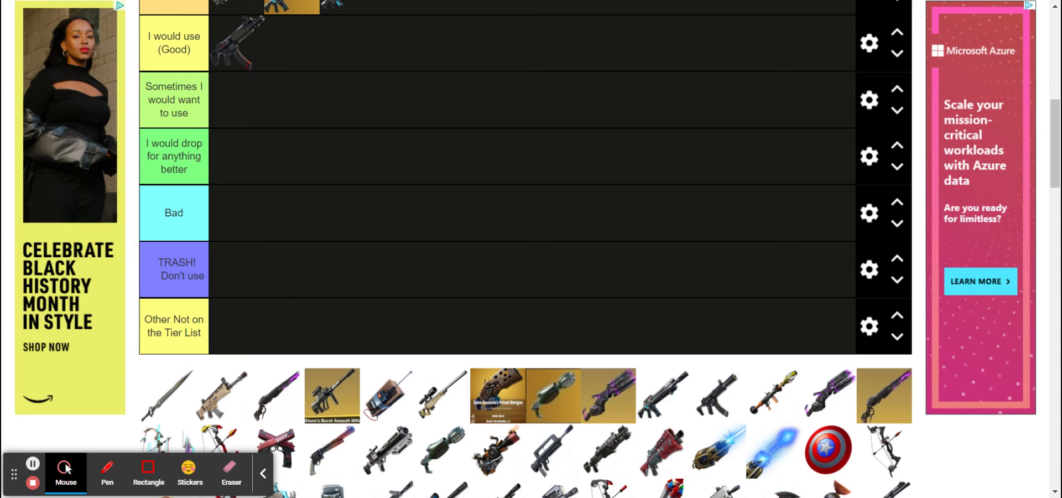
{"action": "scroll", "coordinate": [526, 249], "scroll_direction": "up", "scroll_amount": 2}
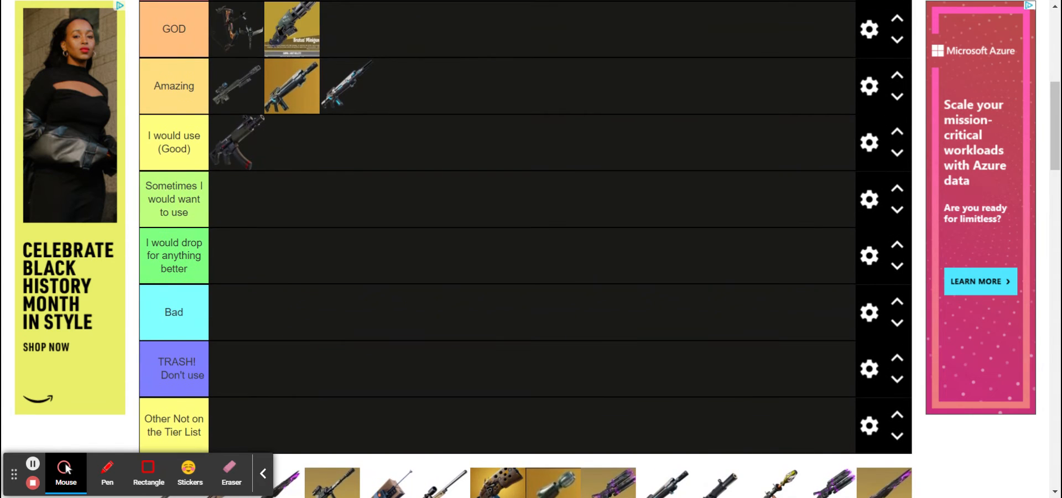
{"action": "scroll", "coordinate": [526, 249], "scroll_direction": "down", "scroll_amount": 2}
{"action": "left_click_drag", "start_coordinate": [160, 403], "coordinate": [421, 37]}
{"action": "scroll", "coordinate": [421, 37], "scroll_direction": "up", "scroll_amount": 2}
{"action": "left_click_drag", "start_coordinate": [319, 228], "coordinate": [463, 198]}
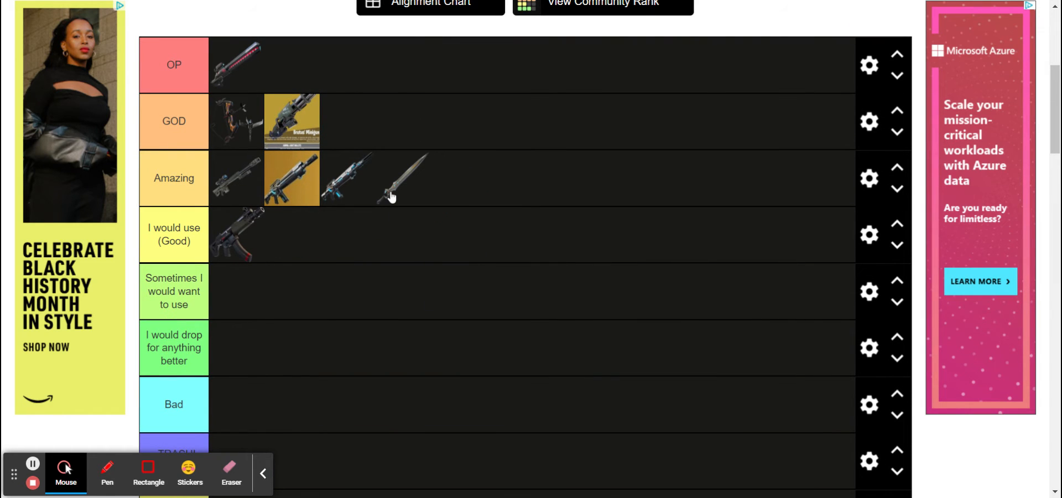
{"action": "left_click_drag", "start_coordinate": [393, 193], "coordinate": [347, 129]}
Look through the remaining unranked weapons to the end of the list and return to the tiers.
{"action": "scroll", "coordinate": [531, 249], "scroll_direction": "down", "scroll_amount": 6}
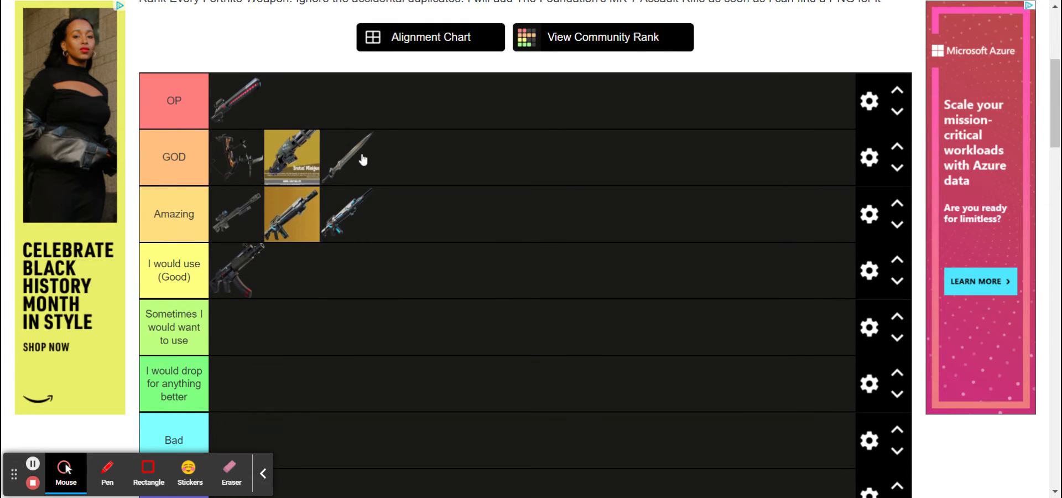
{"action": "scroll", "coordinate": [363, 157], "scroll_direction": "down", "scroll_amount": 6}
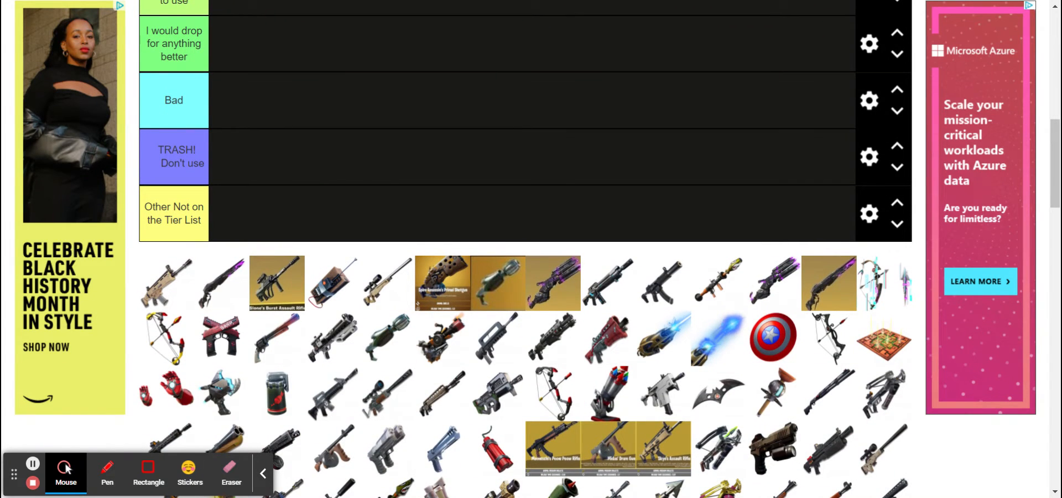
{"action": "scroll", "coordinate": [525, 249], "scroll_direction": "down", "scroll_amount": 3}
{"action": "scroll", "coordinate": [553, 387], "scroll_direction": "down", "scroll_amount": 4}
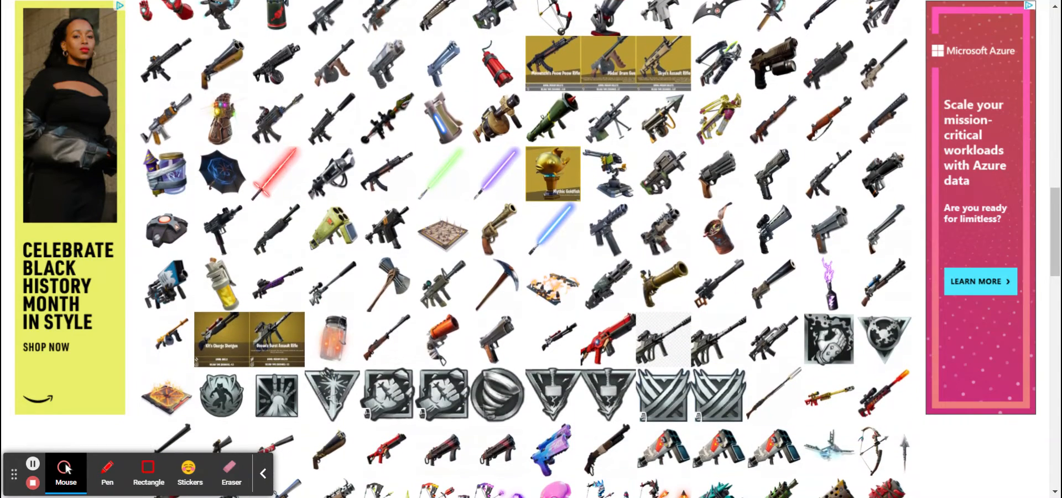
{"action": "scroll", "coordinate": [525, 249], "scroll_direction": "down", "scroll_amount": 5}
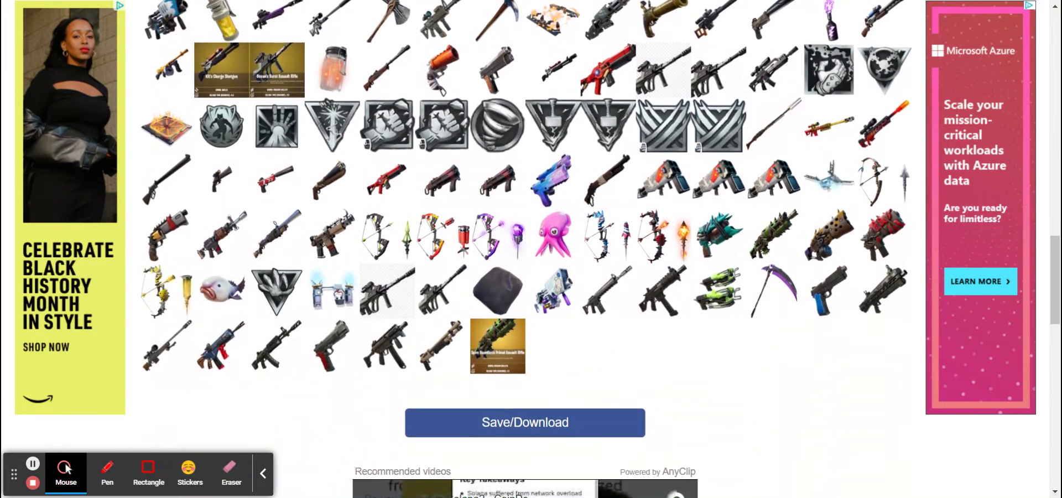
{"action": "scroll", "coordinate": [552, 106], "scroll_direction": "up", "scroll_amount": 12}
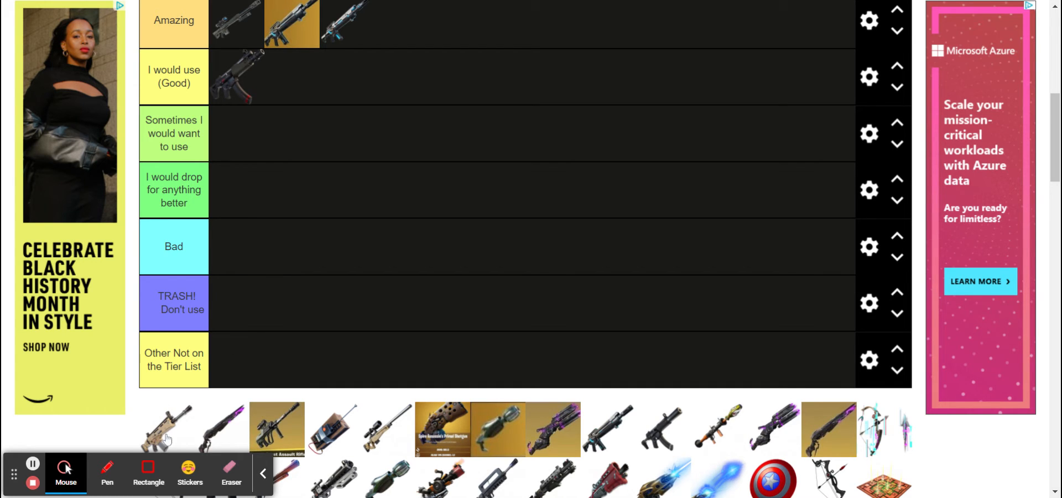
Add the tan assault rifle to the end of the Amazing tier.
{"action": "left_click_drag", "start_coordinate": [167, 439], "coordinate": [419, 119]}
{"action": "mouse_move", "coordinate": [411, 19]}
{"action": "left_mouse_down"}
{"action": "mouse_move", "coordinate": [401, 48]}
{"action": "mouse_move", "coordinate": [407, 32]}
{"action": "left_mouse_up"}
Move the gold-background rifle and the blue-and-grey rifle from the Amazing tier to the end of the GOD tier.
{"action": "scroll", "coordinate": [406, 32], "scroll_direction": "up", "scroll_amount": 4}
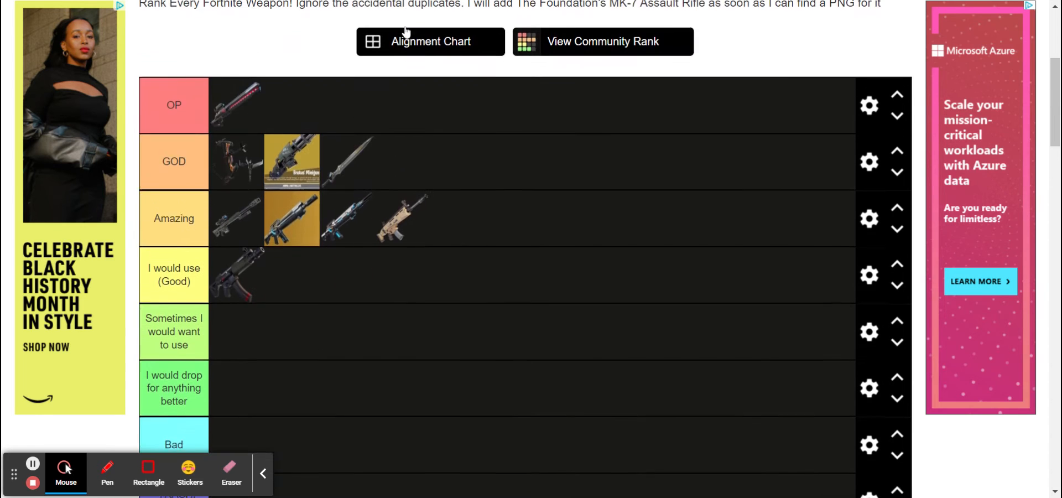
{"action": "left_click_drag", "start_coordinate": [332, 218], "coordinate": [384, 189]}
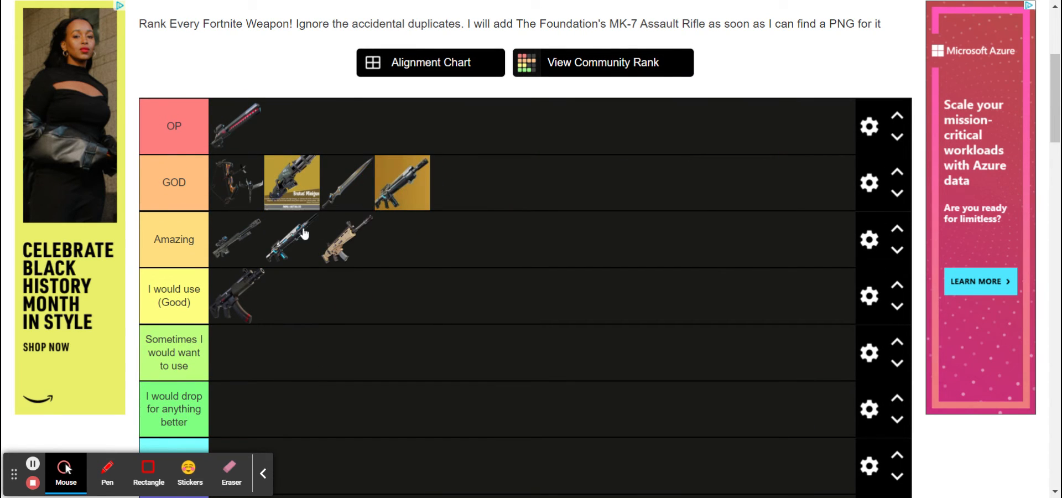
{"action": "left_click_drag", "start_coordinate": [306, 234], "coordinate": [520, 192]}
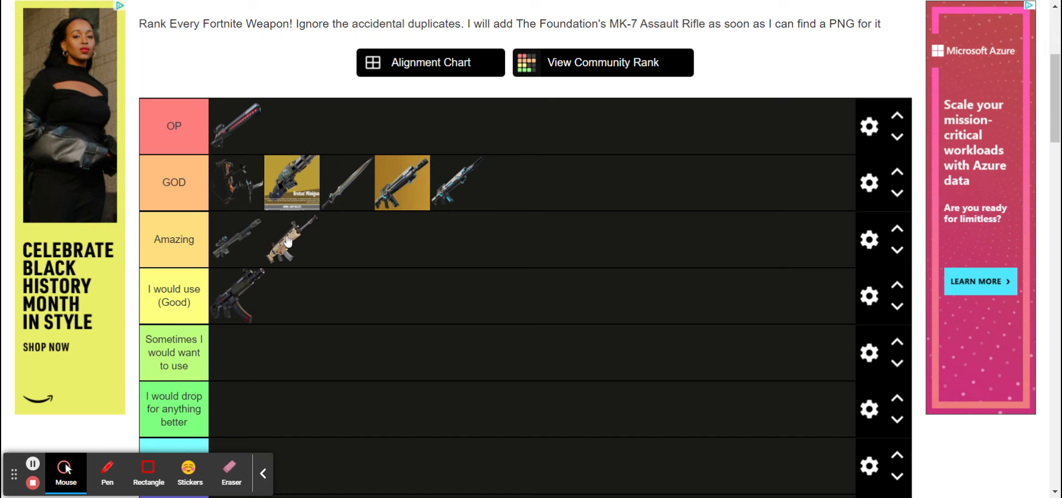
Place the dark purple-tipped shotgun in the Bad tier and the gold-background burst assault rifle before the last rifle in GOD.
{"action": "scroll", "coordinate": [287, 240], "scroll_direction": "down", "scroll_amount": 4}
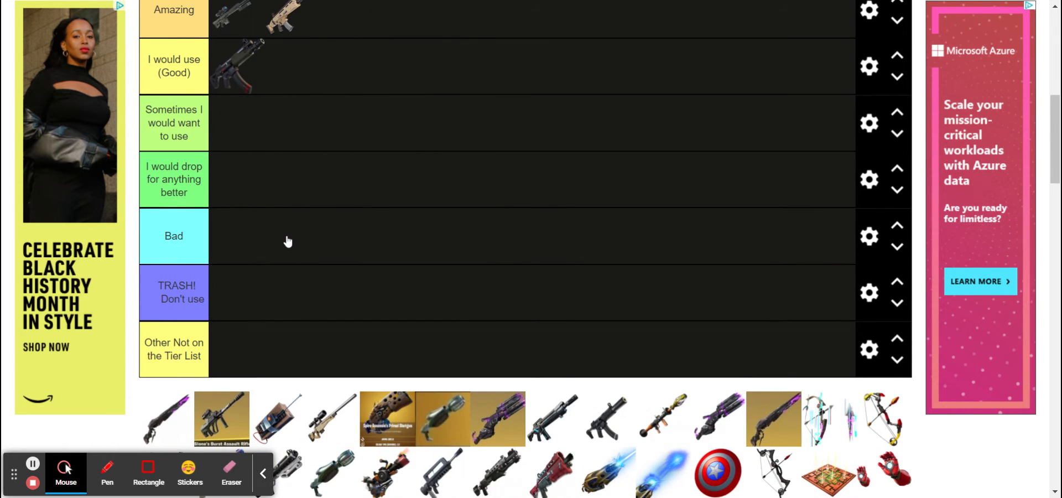
{"action": "left_click_drag", "start_coordinate": [160, 420], "coordinate": [278, 233]}
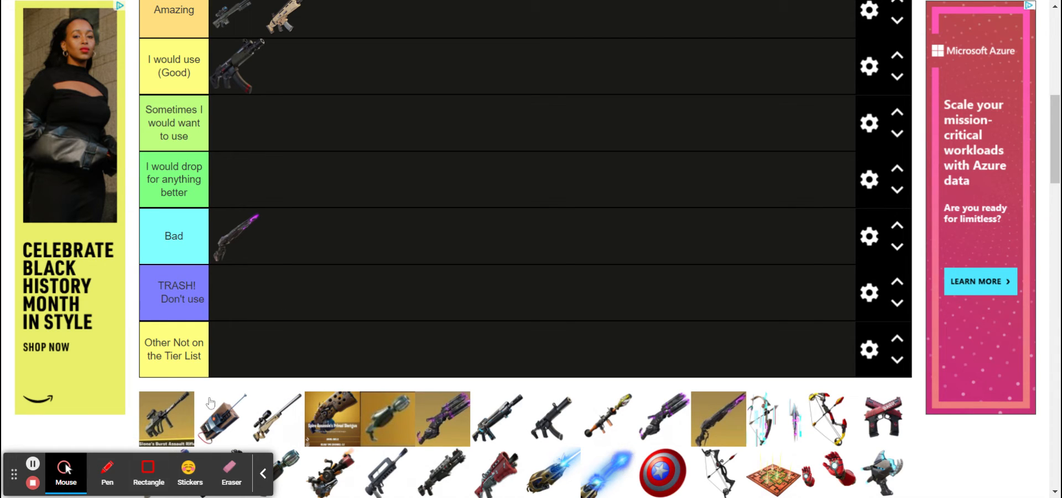
{"action": "left_click", "coordinate": [170, 425]}
{"action": "left_click_drag", "start_coordinate": [169, 424], "coordinate": [543, 166]}
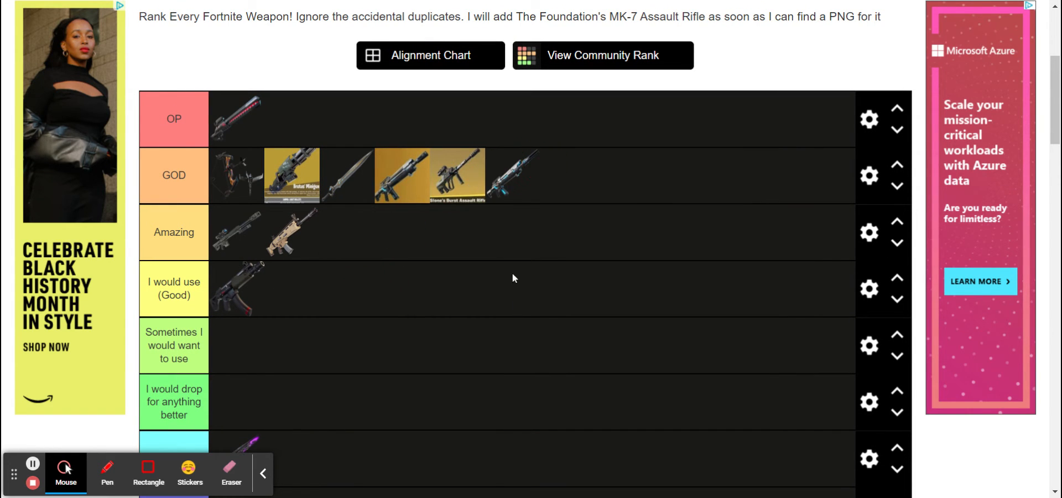
Add the boxy device with the antenna to the Amazing tier and the tan scoped sniper rifle to I would use (Good).
{"action": "scroll", "coordinate": [507, 263], "scroll_direction": "down", "scroll_amount": 5}
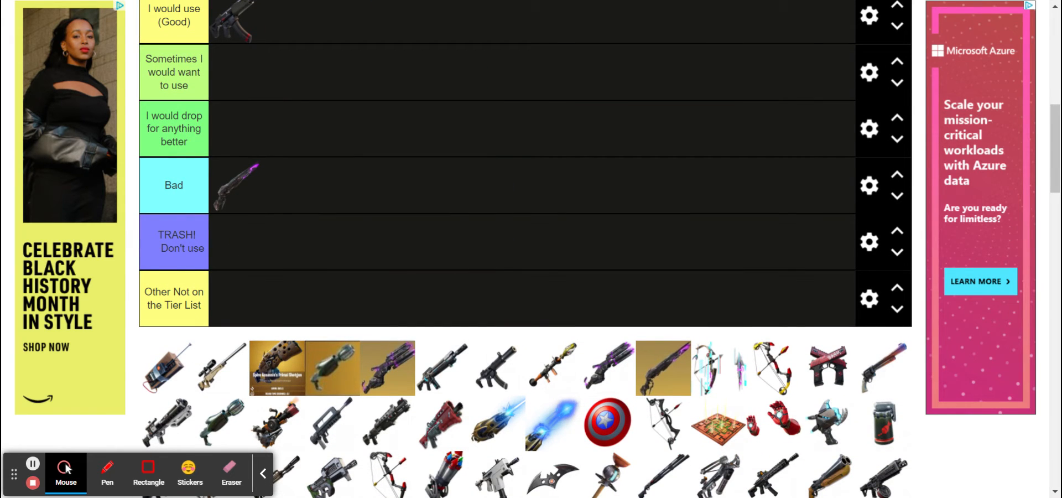
{"action": "scroll", "coordinate": [526, 249], "scroll_direction": "up", "scroll_amount": 1}
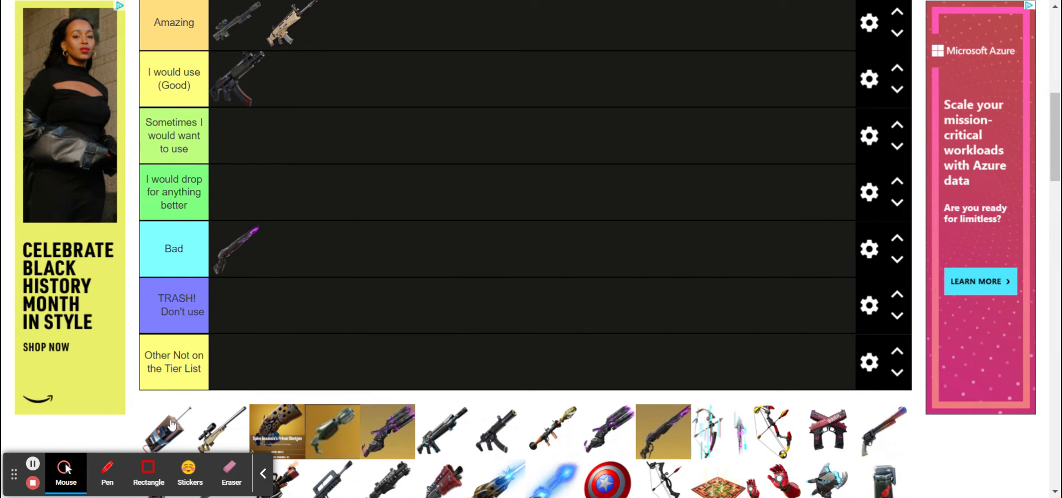
{"action": "left_click_drag", "start_coordinate": [167, 413], "coordinate": [382, 29]}
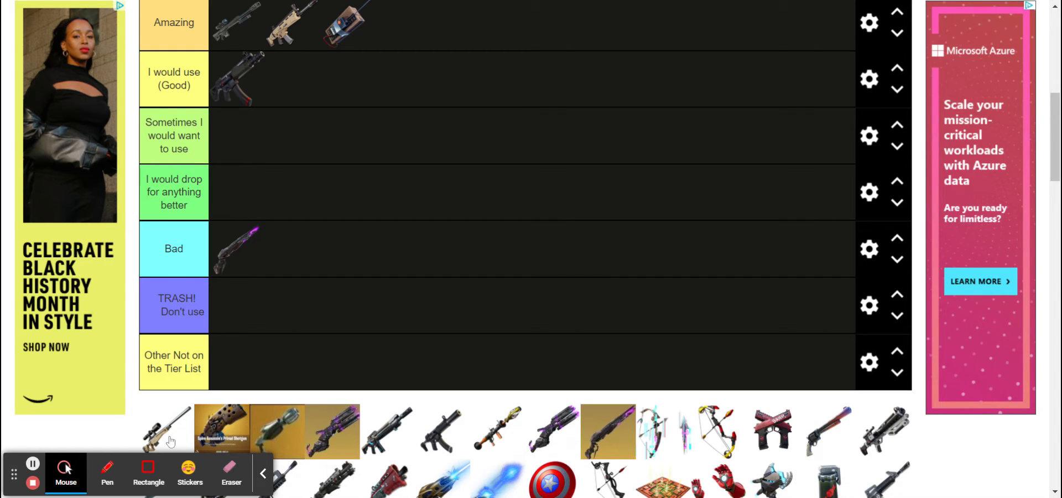
{"action": "left_click_drag", "start_coordinate": [166, 432], "coordinate": [343, 75]}
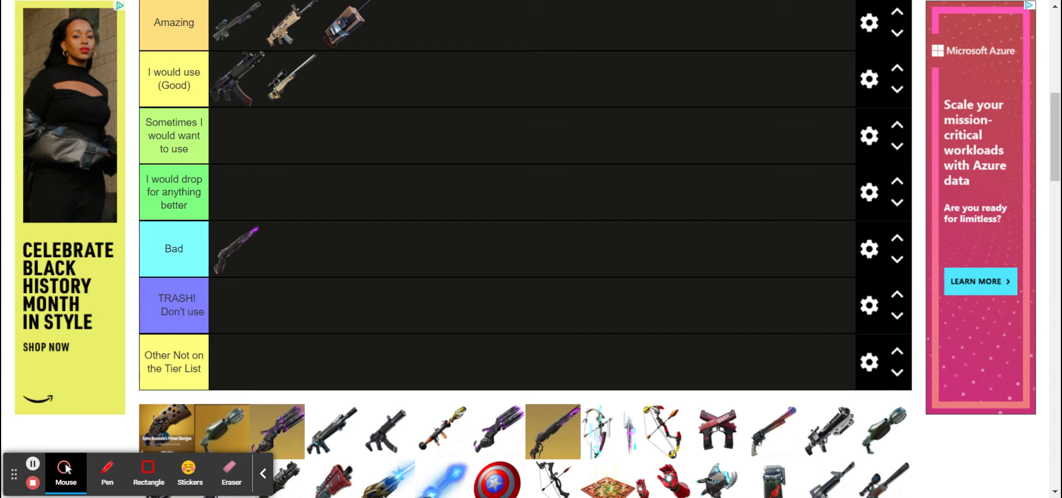
Add the gold-background primal shotgun to Amazing and the gold-background green launcher to Sometimes I would want to use.
{"action": "left_click_drag", "start_coordinate": [180, 437], "coordinate": [430, 50]}
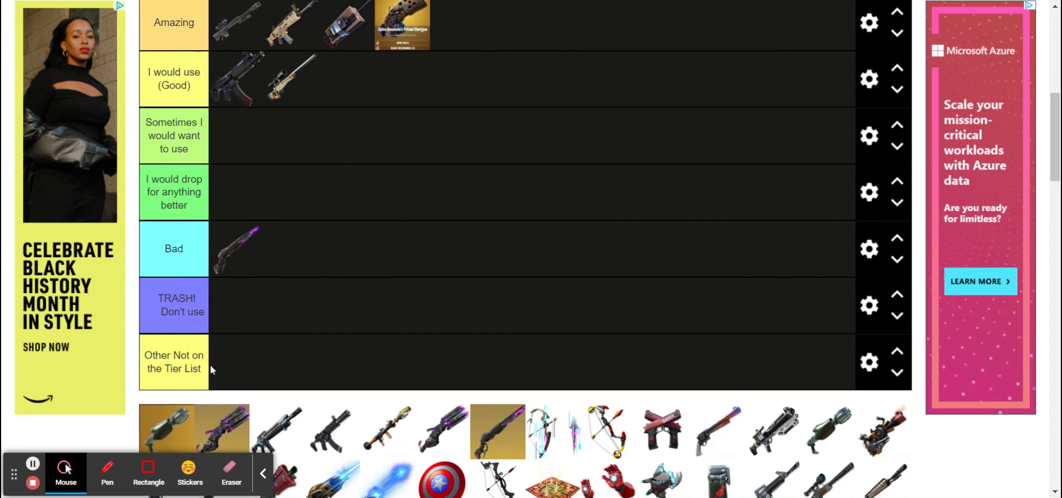
{"action": "scroll", "coordinate": [323, 344], "scroll_direction": "down", "scroll_amount": 1}
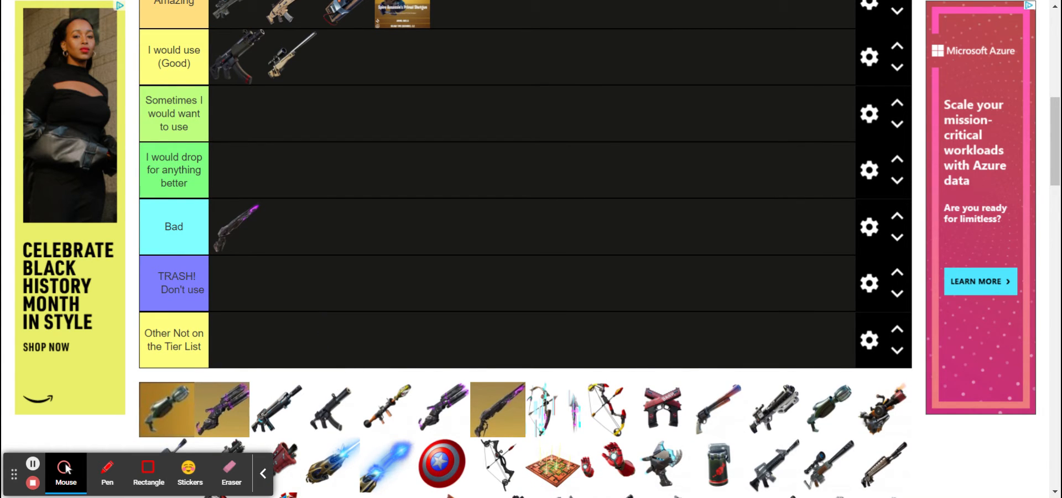
{"action": "left_click_drag", "start_coordinate": [153, 410], "coordinate": [284, 107]}
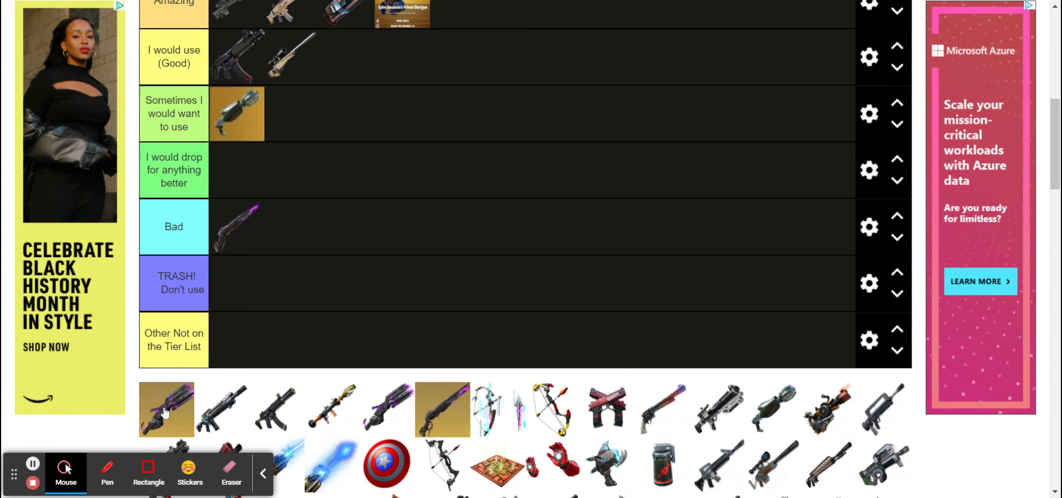
Add the gold-background purple-and-black gun to I would use (Good) and the blue-grey rifle from the unranked weapons to Amazing.
{"action": "left_click_drag", "start_coordinate": [166, 415], "coordinate": [399, 56]}
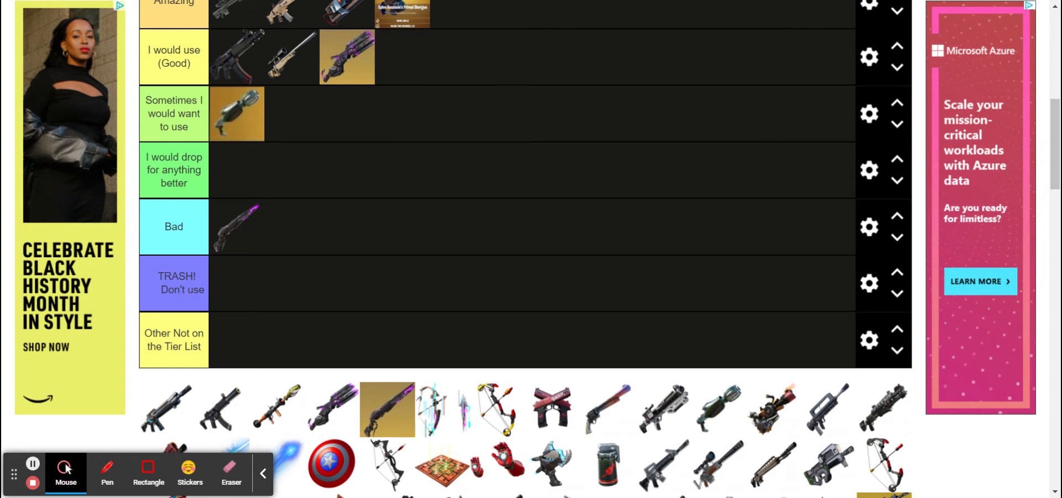
{"action": "scroll", "coordinate": [401, 81], "scroll_direction": "up", "scroll_amount": 2}
{"action": "scroll", "coordinate": [401, 81], "scroll_direction": "down", "scroll_amount": 1}
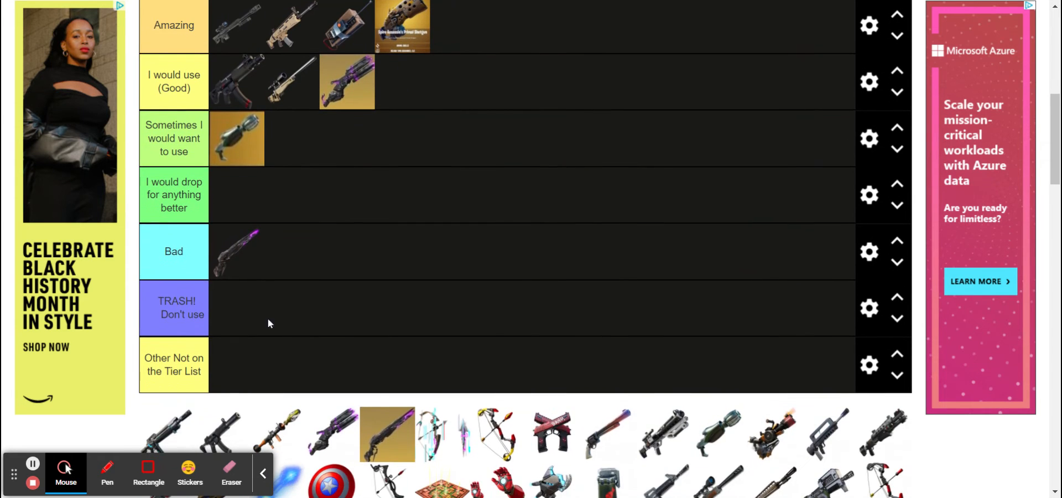
{"action": "left_click", "coordinate": [174, 426]}
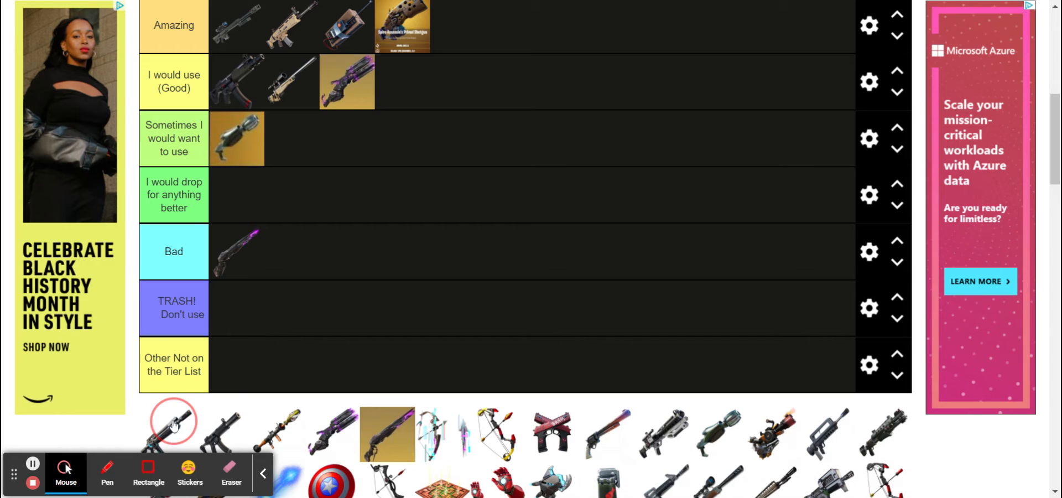
{"action": "left_click_drag", "start_coordinate": [174, 426], "coordinate": [496, 47]}
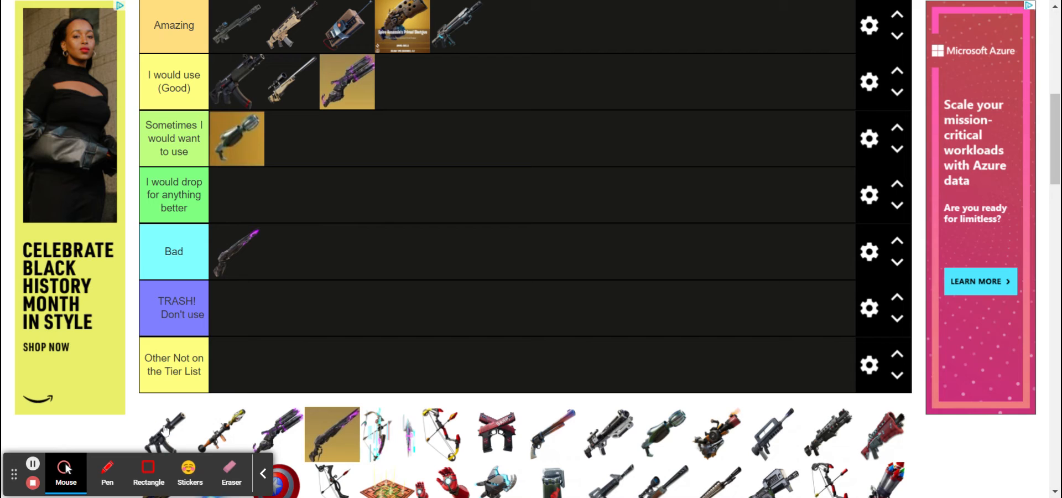
Add the black submachine gun and the rocket launcher to the Sometimes I would want to use tier.
{"action": "left_click_drag", "start_coordinate": [165, 431], "coordinate": [360, 153]}
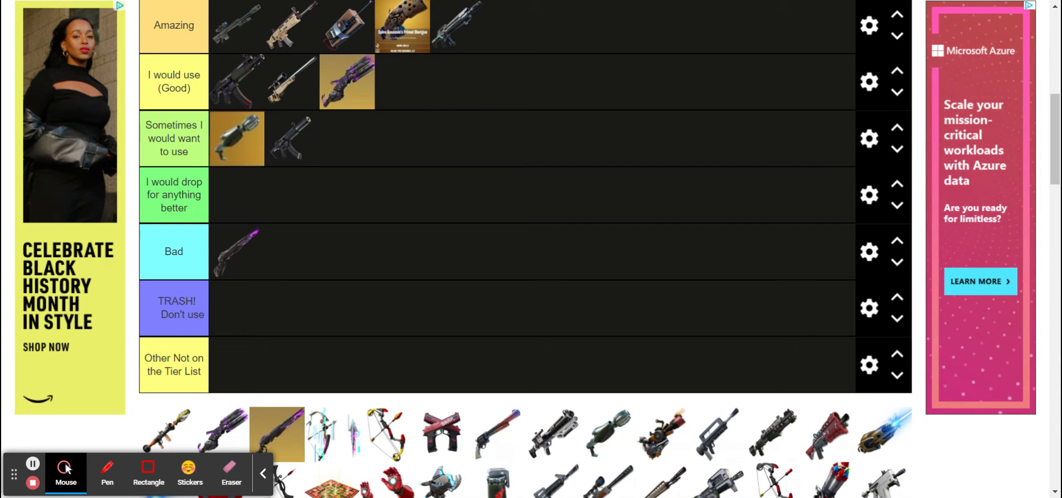
{"action": "left_click_drag", "start_coordinate": [161, 432], "coordinate": [378, 161]}
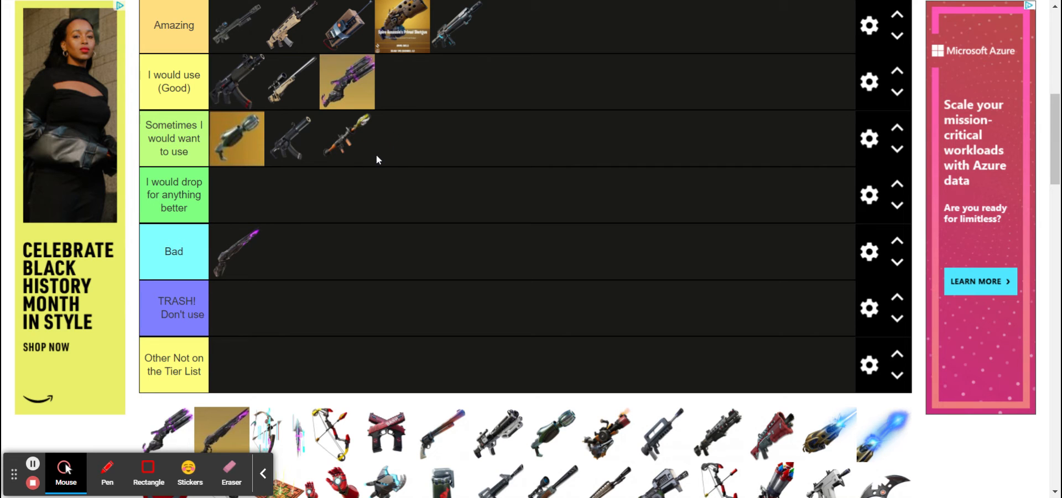
Place the purple-and-black gun in I would drop for anything better and the gold-background shotgun at the end of Sometimes I would want to use.
{"action": "left_click_drag", "start_coordinate": [160, 438], "coordinate": [286, 193]}
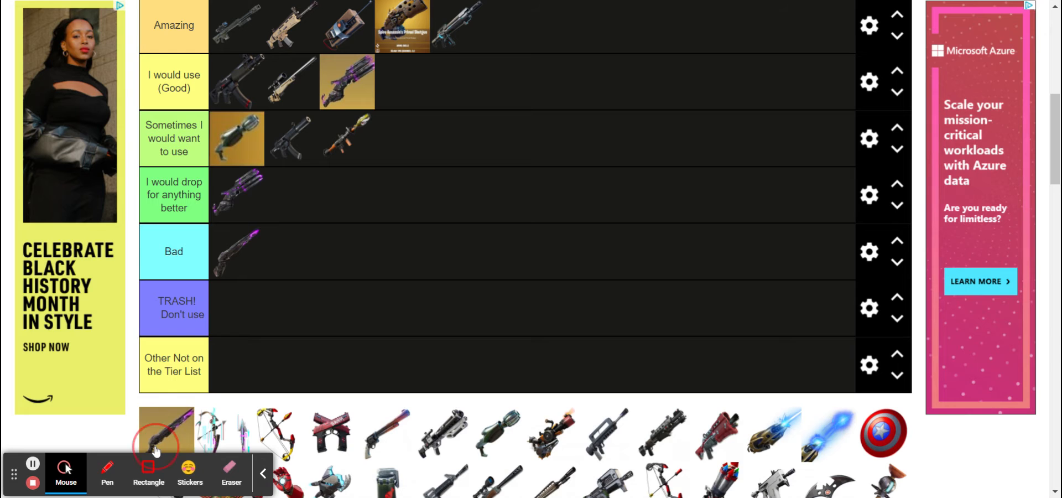
{"action": "left_click_drag", "start_coordinate": [159, 449], "coordinate": [333, 221]}
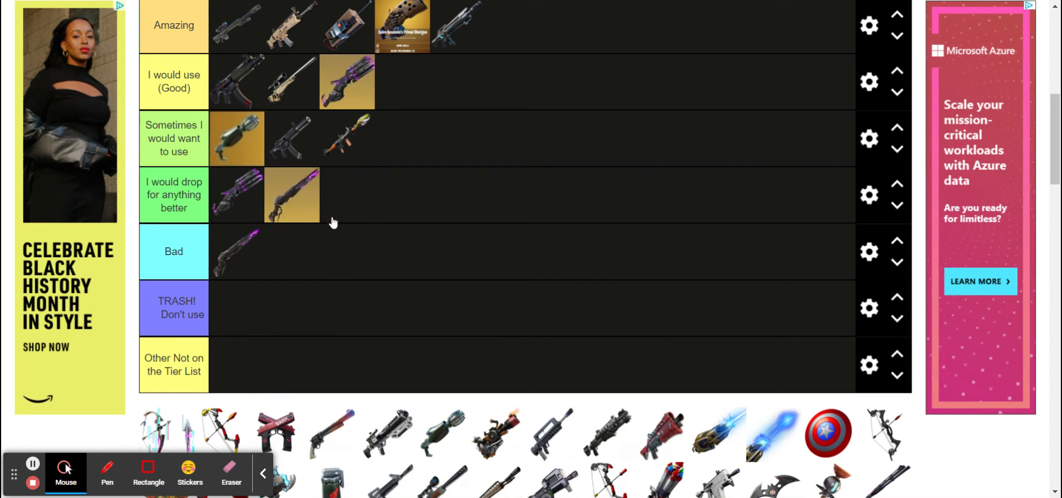
{"action": "left_click_drag", "start_coordinate": [280, 187], "coordinate": [453, 137]}
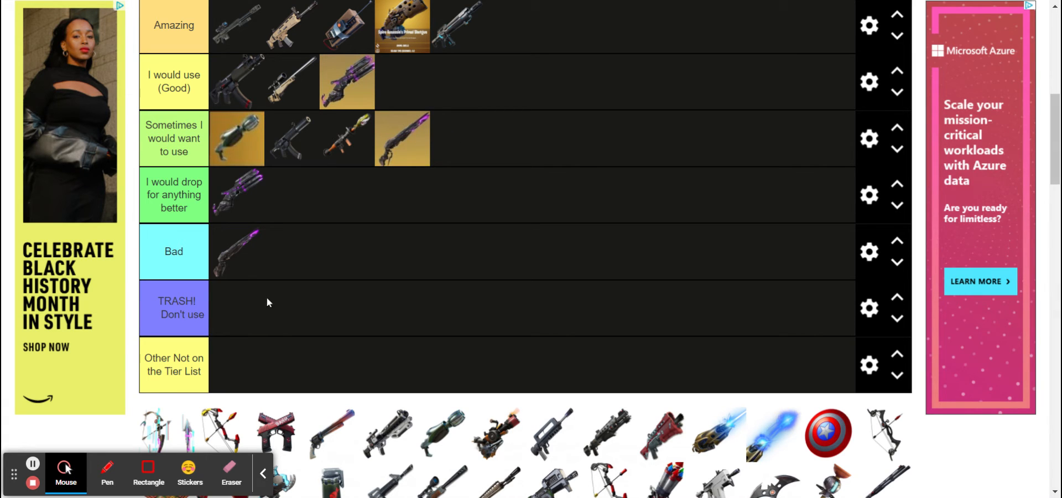
Add the cyan-and-purple bow to I would use (Good), and the red-and-yellow bow and crossed red pistols to Bad.
{"action": "left_click_drag", "start_coordinate": [173, 440], "coordinate": [437, 89]}
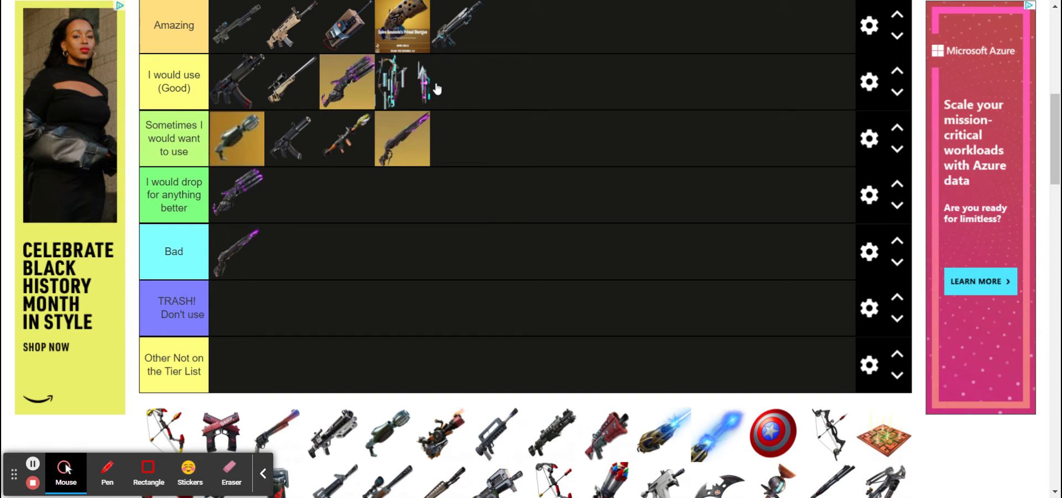
{"action": "scroll", "coordinate": [443, 156], "scroll_direction": "down", "scroll_amount": 1}
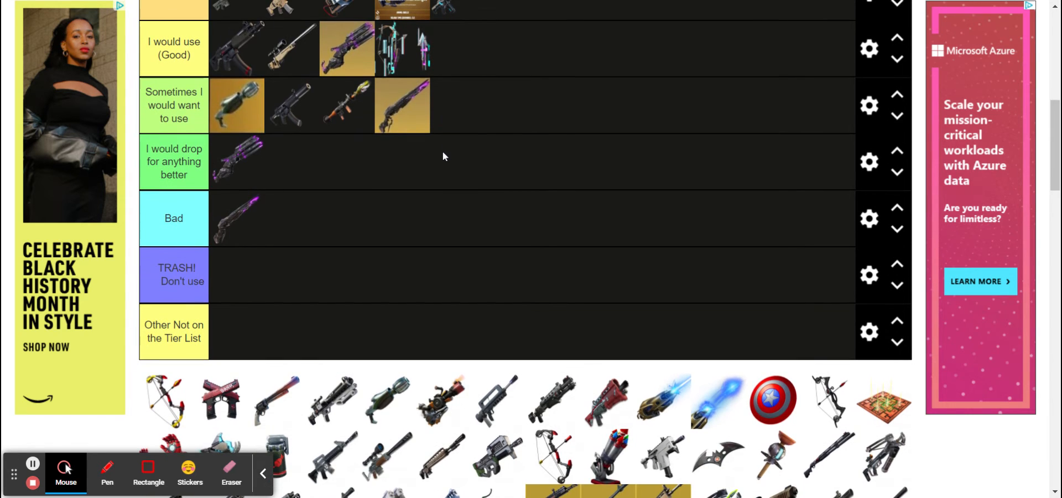
{"action": "left_click_drag", "start_coordinate": [162, 418], "coordinate": [287, 247]}
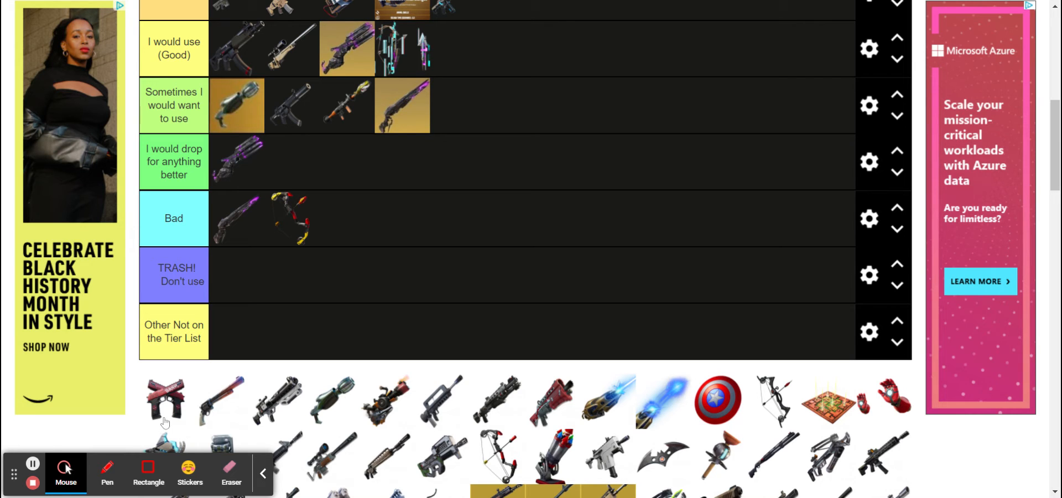
{"action": "left_click_drag", "start_coordinate": [166, 401], "coordinate": [364, 239]}
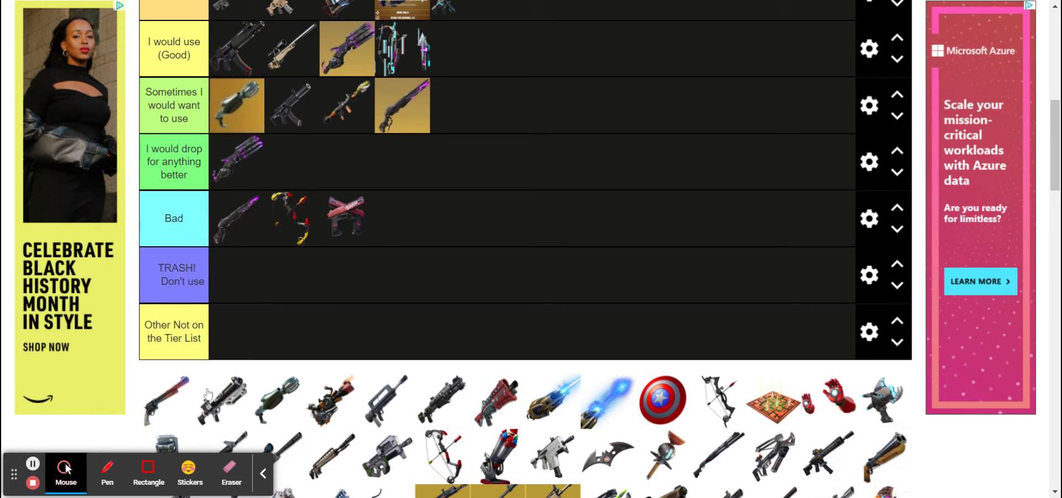
Add the reddish long-barrelled gun and green launcher to I would drop for anything better, and the white scoped gun to Sometimes I would want to use.
{"action": "left_click_drag", "start_coordinate": [171, 399], "coordinate": [409, 185]}
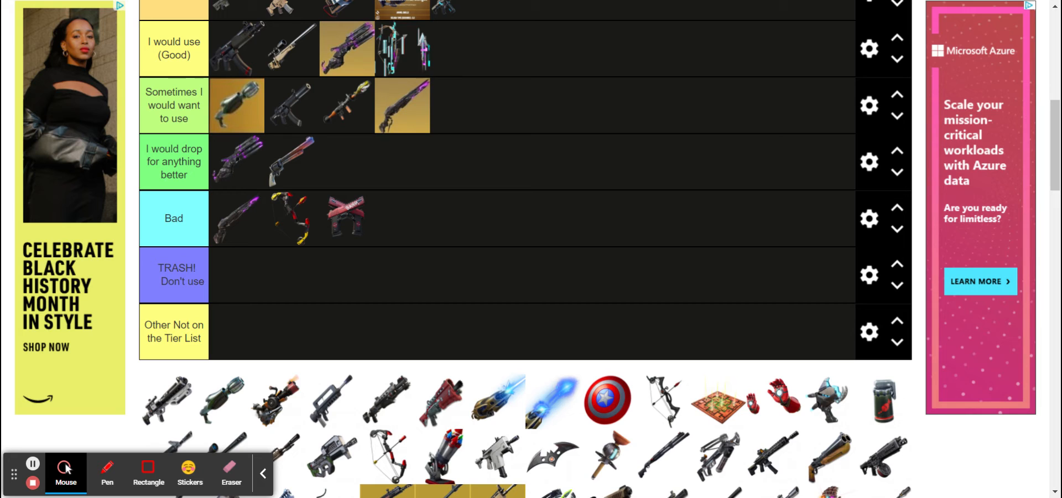
{"action": "left_click_drag", "start_coordinate": [166, 398], "coordinate": [554, 92]}
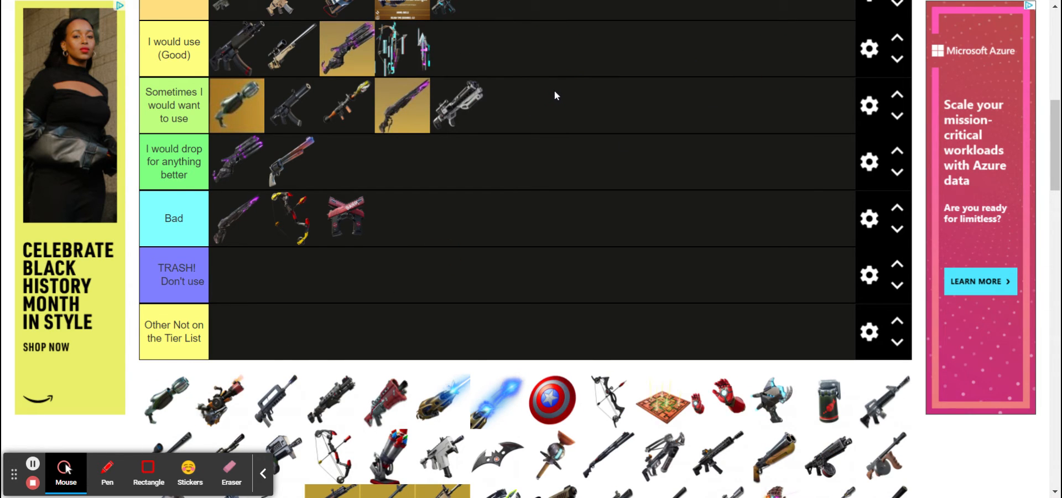
{"action": "left_click_drag", "start_coordinate": [187, 401], "coordinate": [373, 159]}
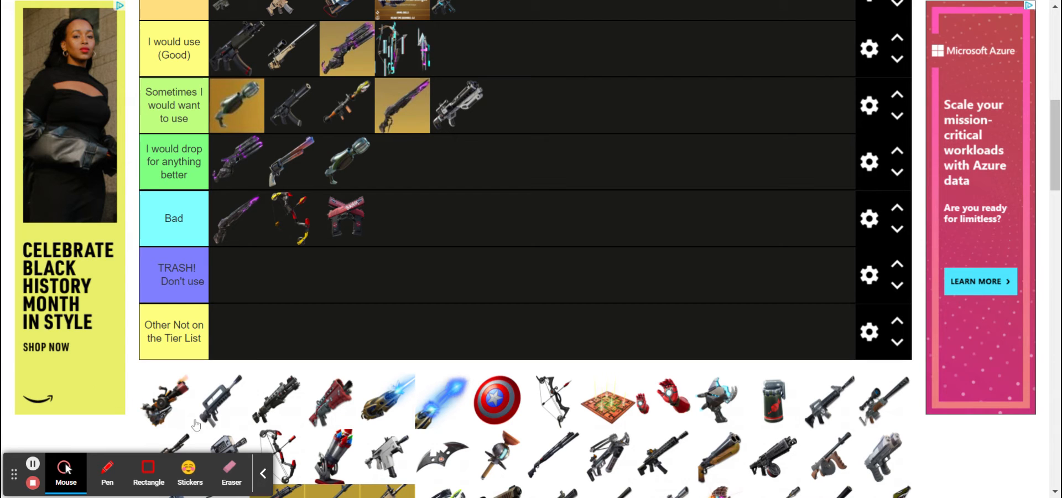
Add the orange-and-black gun to the end of the Sometimes I would want to use tier.
{"action": "scroll", "coordinate": [185, 415], "scroll_direction": "down", "scroll_amount": 1}
{"action": "scroll", "coordinate": [185, 415], "scroll_direction": "up", "scroll_amount": 1}
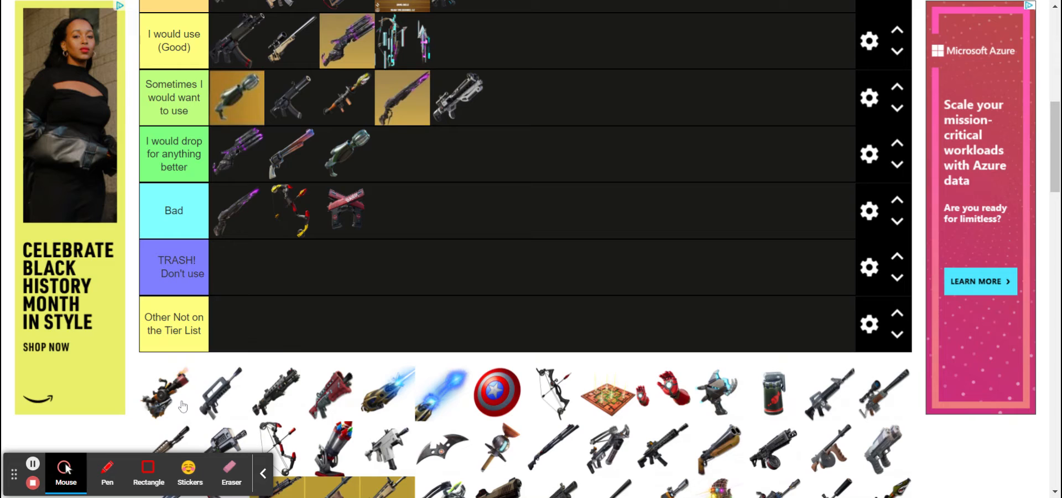
{"action": "left_click_drag", "start_coordinate": [176, 394], "coordinate": [544, 129]}
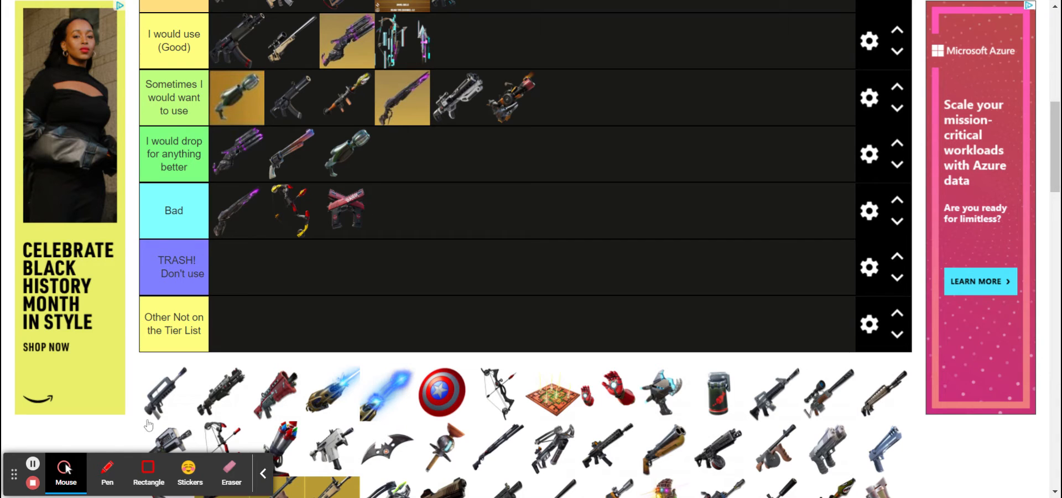
Place the grey bullpup-style rifle at the end of the Amazing tier.
{"action": "left_click_drag", "start_coordinate": [148, 425], "coordinate": [463, 65]}
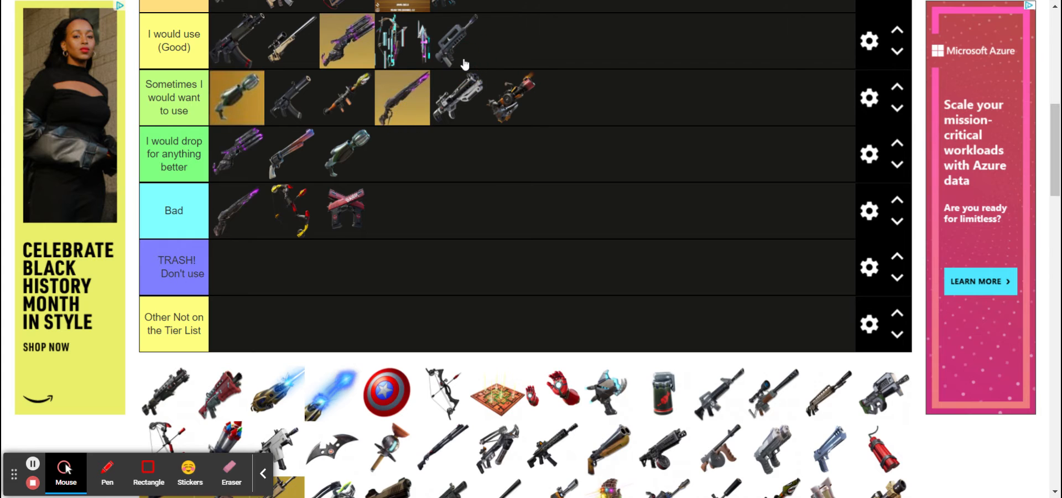
{"action": "scroll", "coordinate": [462, 81], "scroll_direction": "up", "scroll_amount": 2}
{"action": "left_click_drag", "start_coordinate": [472, 169], "coordinate": [483, 143]}
Add the bulky dark grey gun to the end of Amazing and the red shotgun to the end of I would use (Good).
{"action": "scroll", "coordinate": [468, 262], "scroll_direction": "down", "scroll_amount": 3}
{"action": "scroll", "coordinate": [468, 263], "scroll_direction": "up", "scroll_amount": 1}
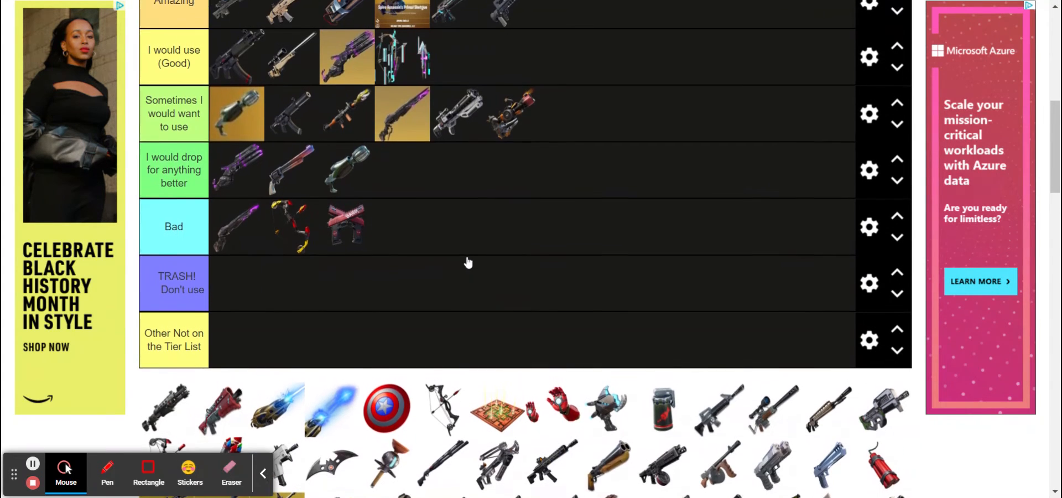
{"action": "left_click_drag", "start_coordinate": [166, 423], "coordinate": [596, 37]}
{"action": "left_click_drag", "start_coordinate": [166, 420], "coordinate": [548, 85]}
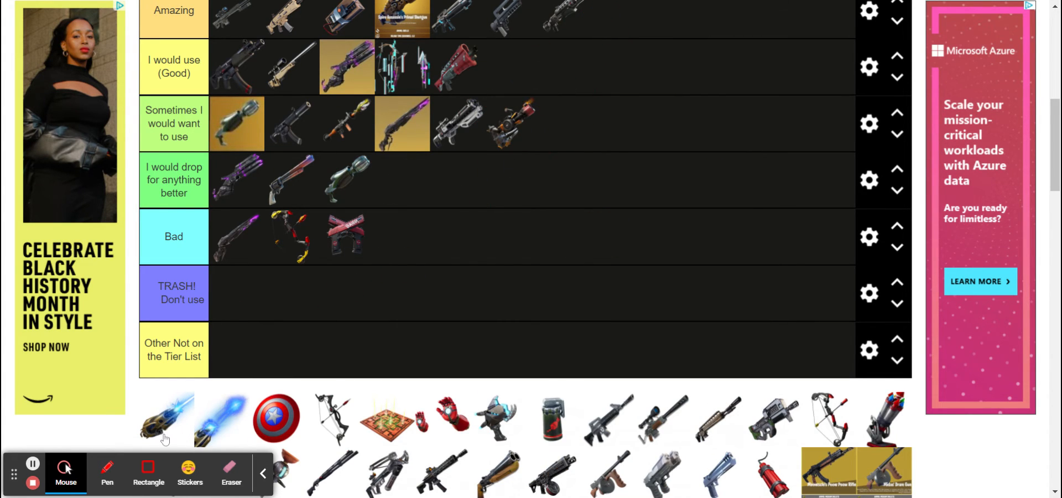
Place the two blue glowing gauntlet items in the Other Not on the Tier List row.
{"action": "left_click_drag", "start_coordinate": [165, 436], "coordinate": [279, 367]}
{"action": "left_click_drag", "start_coordinate": [164, 421], "coordinate": [347, 346]}
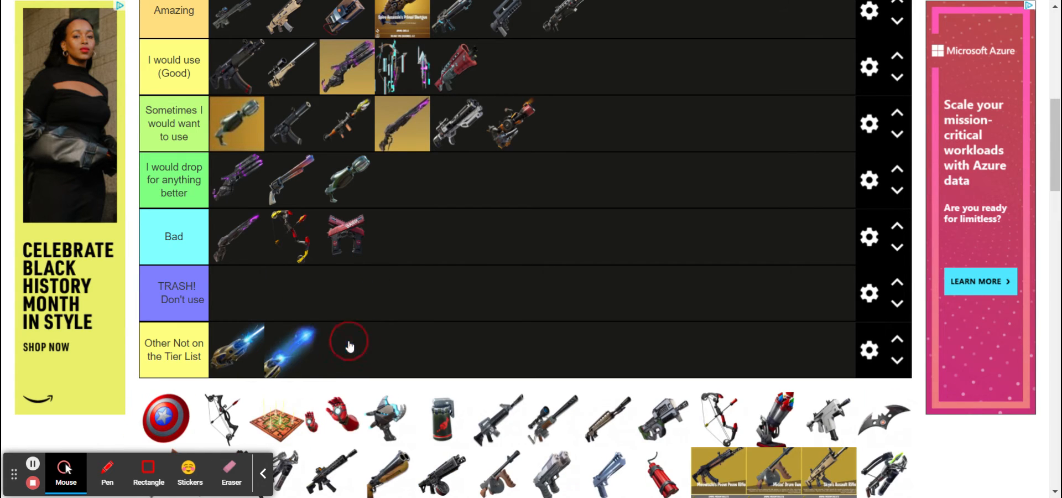
Place the red star shield and the dark bow in Other Not on the Tier List, and the glowing square board in Bad.
{"action": "left_click_drag", "start_coordinate": [143, 425], "coordinate": [429, 367]}
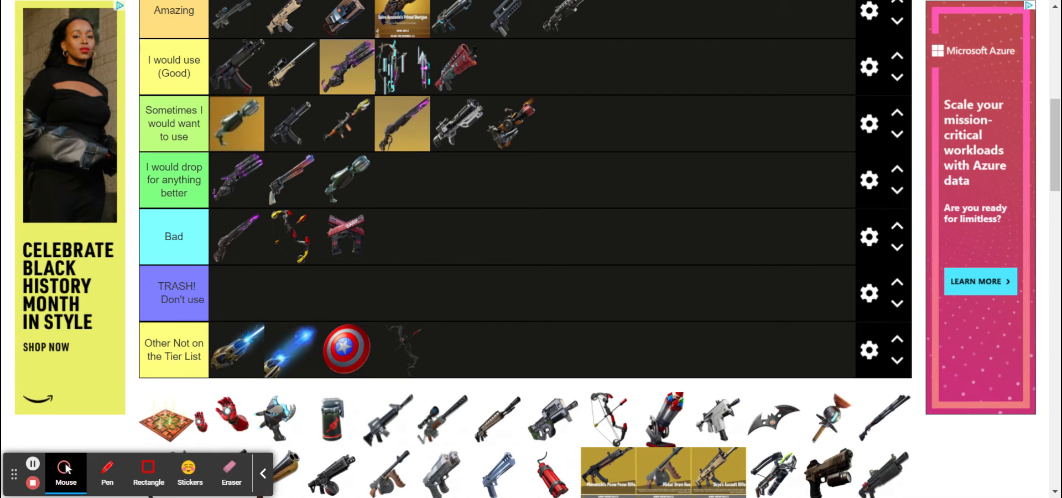
{"action": "left_click_drag", "start_coordinate": [171, 421], "coordinate": [385, 236]}
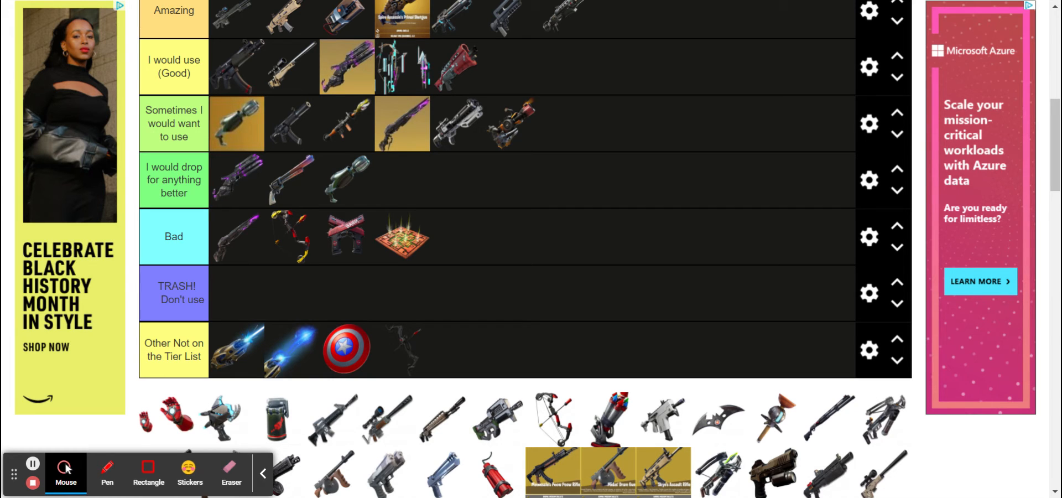
Add the red gauntlets to the end of the OP tier.
{"action": "scroll", "coordinate": [654, 104], "scroll_direction": "up", "scroll_amount": 1}
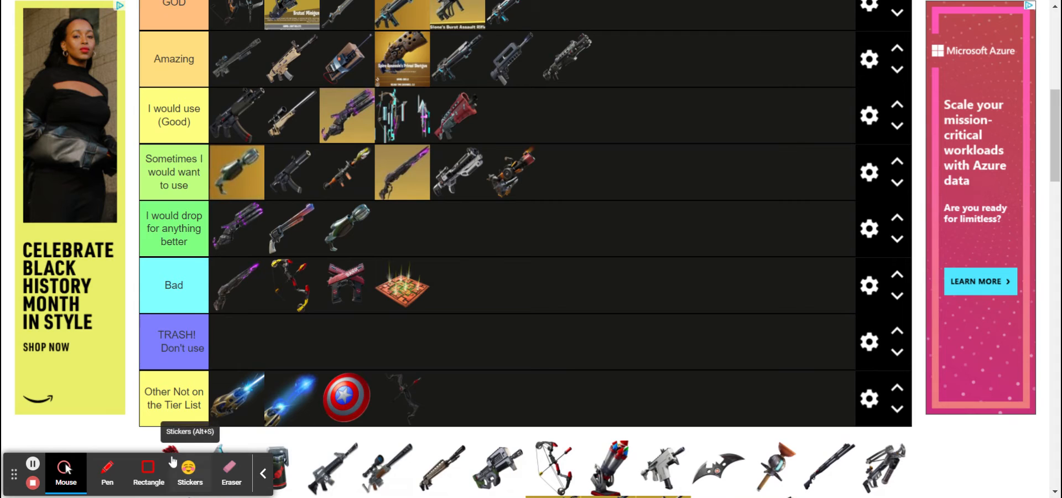
{"action": "scroll", "coordinate": [624, 177], "scroll_direction": "down", "scroll_amount": 1}
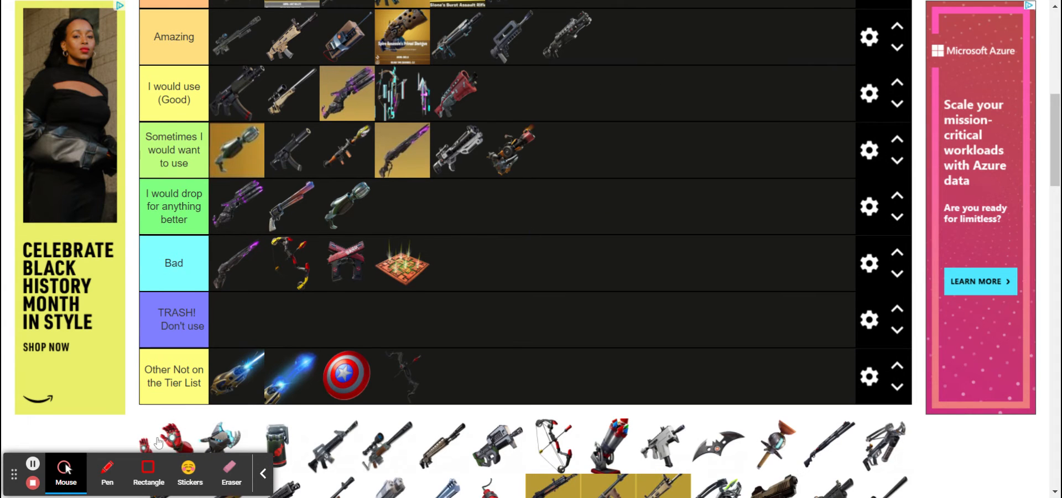
{"action": "left_click_drag", "start_coordinate": [168, 429], "coordinate": [408, 146]}
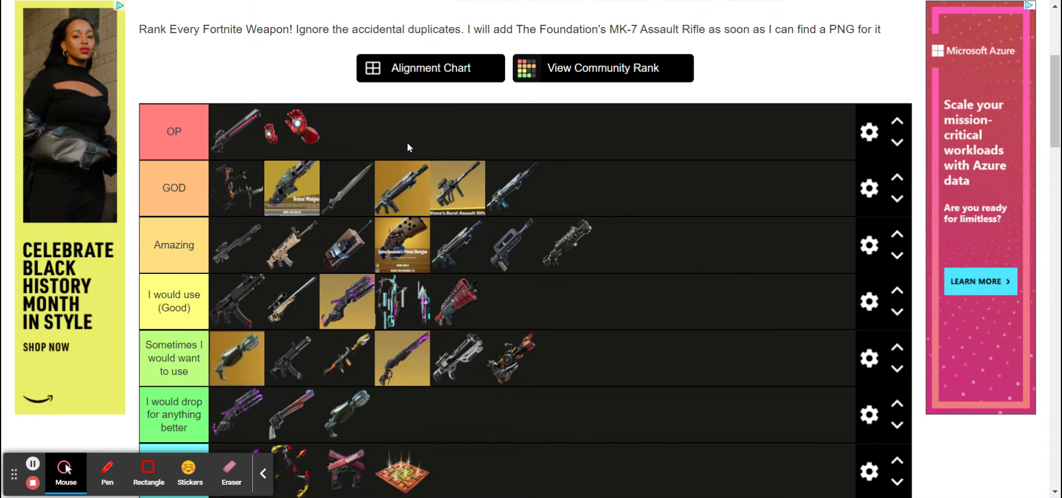
Add the grey weapon with blue glowing parts to the end of the OP tier.
{"action": "scroll", "coordinate": [408, 147], "scroll_direction": "down", "scroll_amount": 1}
{"action": "scroll", "coordinate": [407, 143], "scroll_direction": "down", "scroll_amount": 2}
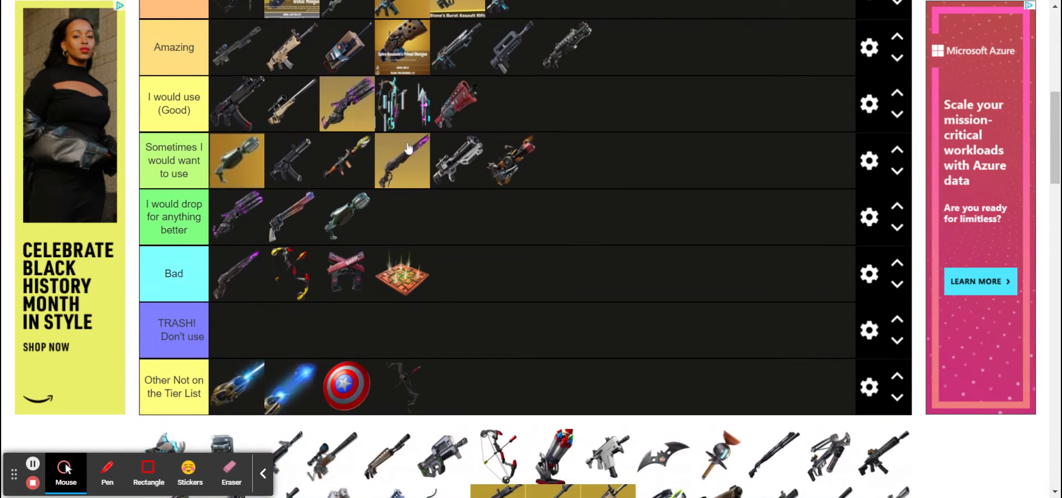
{"action": "scroll", "coordinate": [407, 146], "scroll_direction": "down", "scroll_amount": 1}
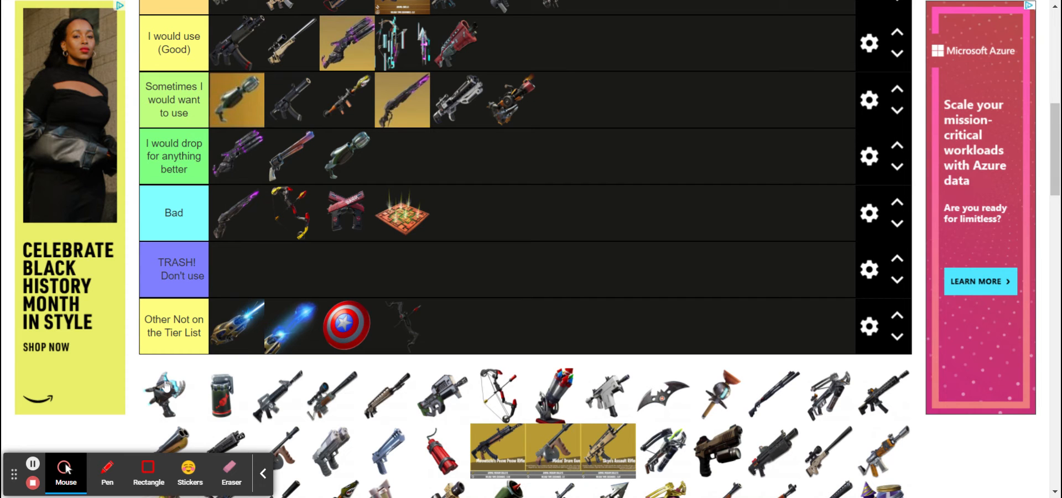
{"action": "scroll", "coordinate": [166, 386], "scroll_direction": "down", "scroll_amount": 4}
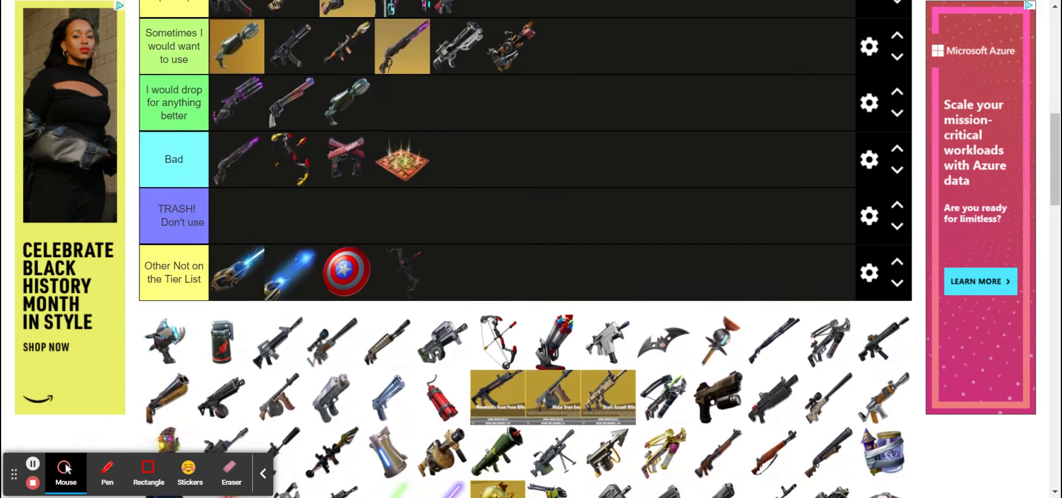
{"action": "scroll", "coordinate": [497, 450], "scroll_direction": "down", "scroll_amount": 1}
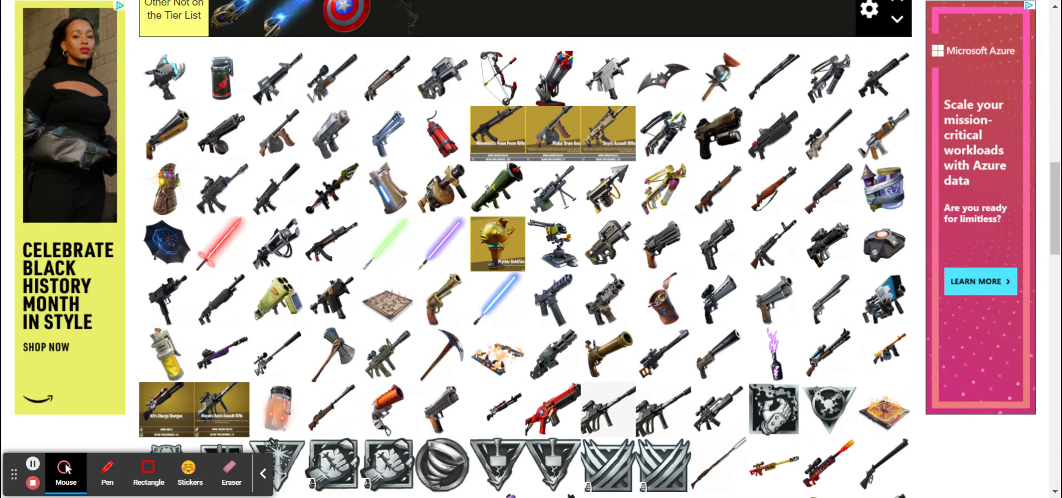
{"action": "scroll", "coordinate": [497, 446], "scroll_direction": "up", "scroll_amount": 2}
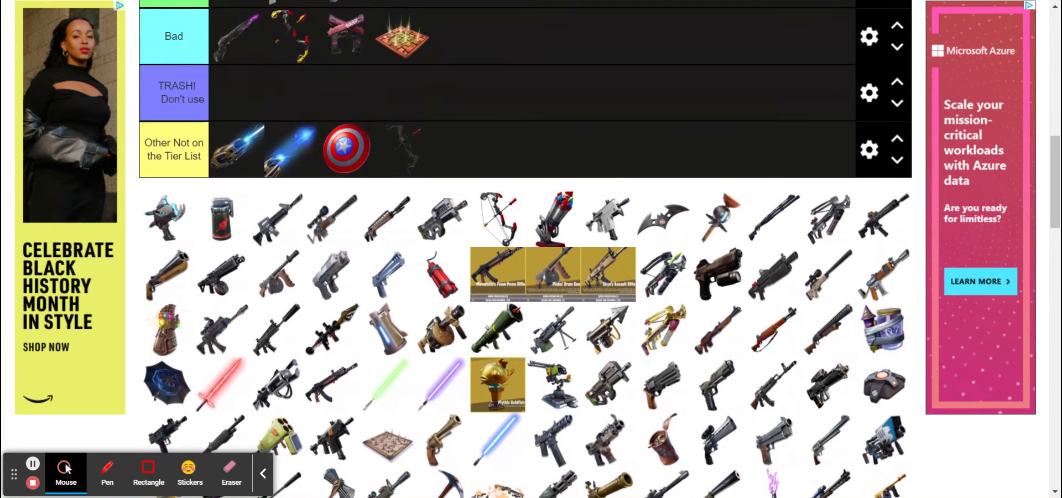
{"action": "scroll", "coordinate": [166, 227], "scroll_direction": "up", "scroll_amount": 2}
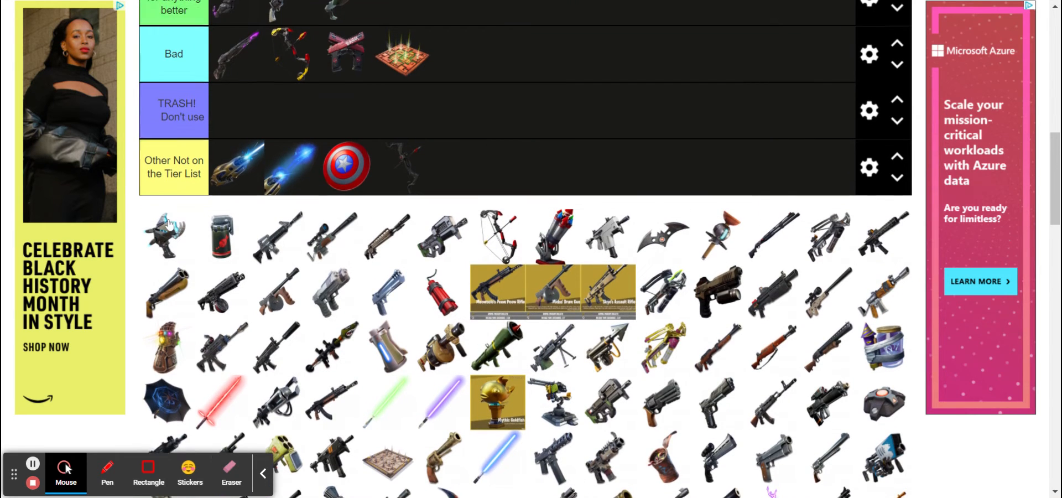
{"action": "left_click_drag", "start_coordinate": [166, 320], "coordinate": [536, 101]}
{"action": "scroll", "coordinate": [535, 101], "scroll_direction": "up", "scroll_amount": 5}
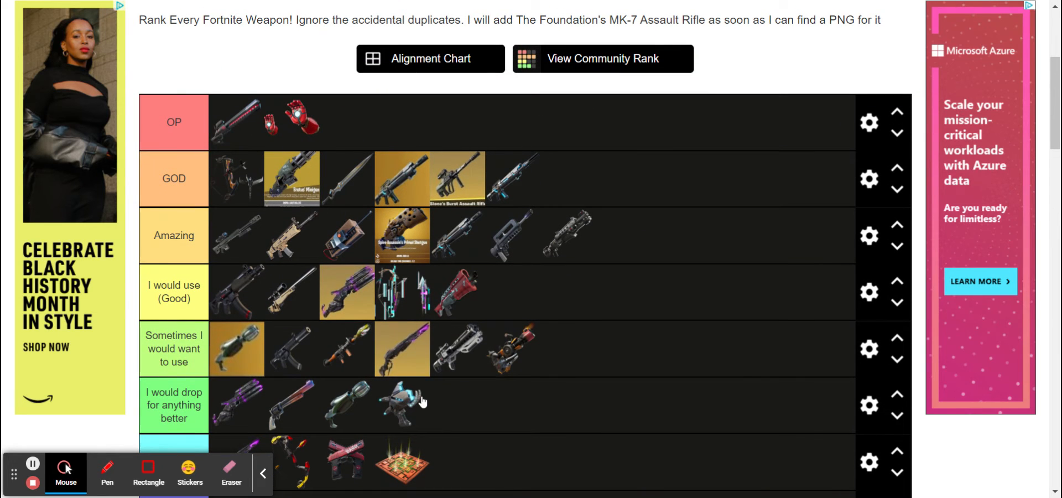
{"action": "left_click_drag", "start_coordinate": [402, 399], "coordinate": [451, 113]}
Place the dark canister in I would drop for anything better and the grey assault rifle at the end of I would use (Good).
{"action": "scroll", "coordinate": [457, 246], "scroll_direction": "down", "scroll_amount": 6}
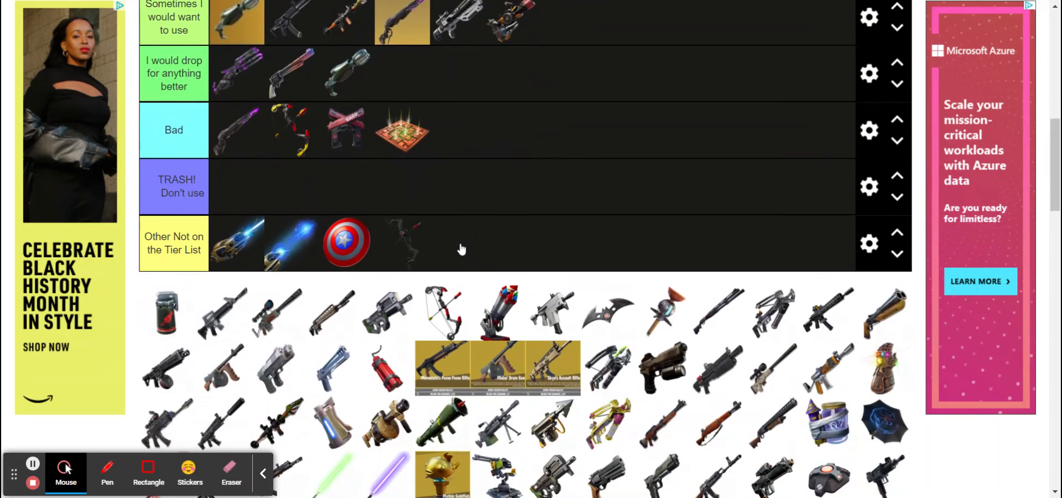
{"action": "scroll", "coordinate": [458, 247], "scroll_direction": "up", "scroll_amount": 2}
{"action": "left_click_drag", "start_coordinate": [169, 409], "coordinate": [514, 176]}
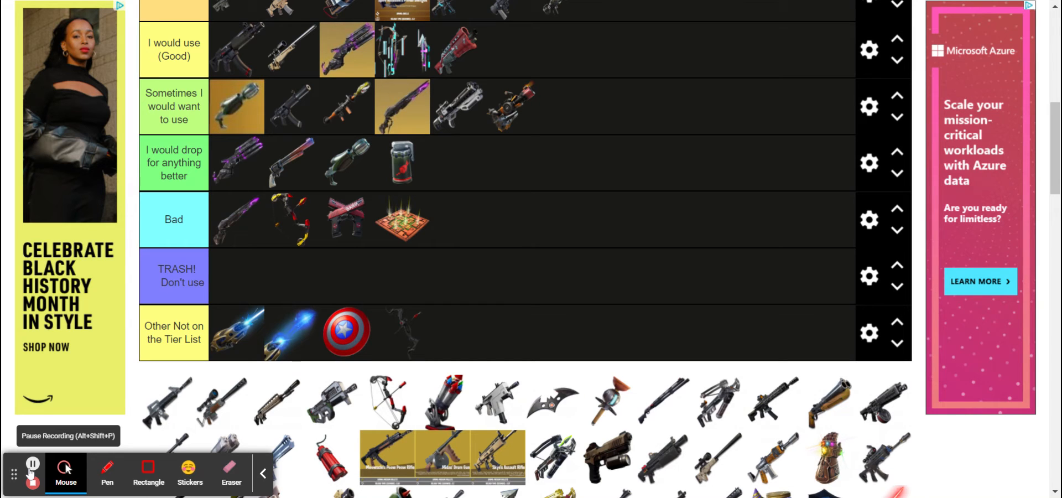
{"action": "left_click_drag", "start_coordinate": [178, 399], "coordinate": [616, 40]}
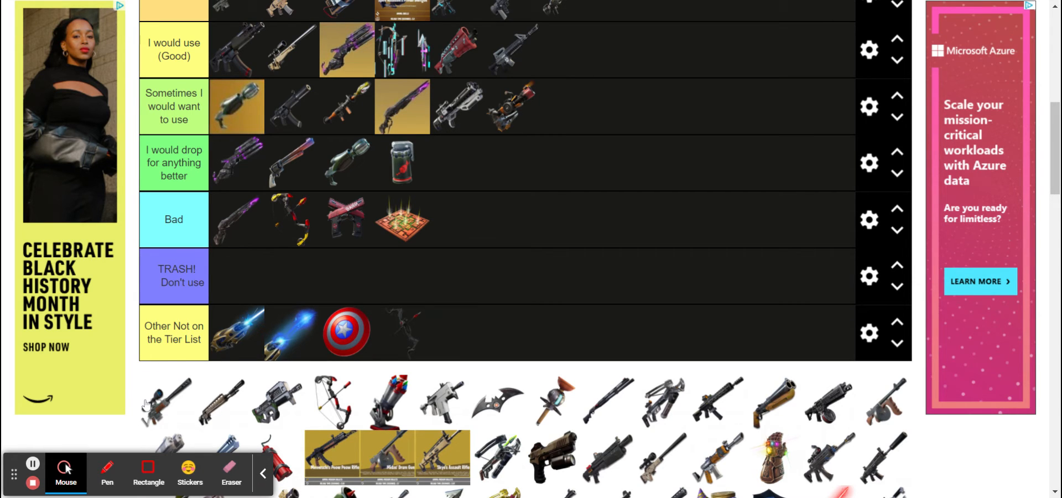
Add the scoped rifle to Sometimes I would want to use and the brown shotgun to the end of I would use (Good).
{"action": "left_click_drag", "start_coordinate": [145, 406], "coordinate": [579, 109]}
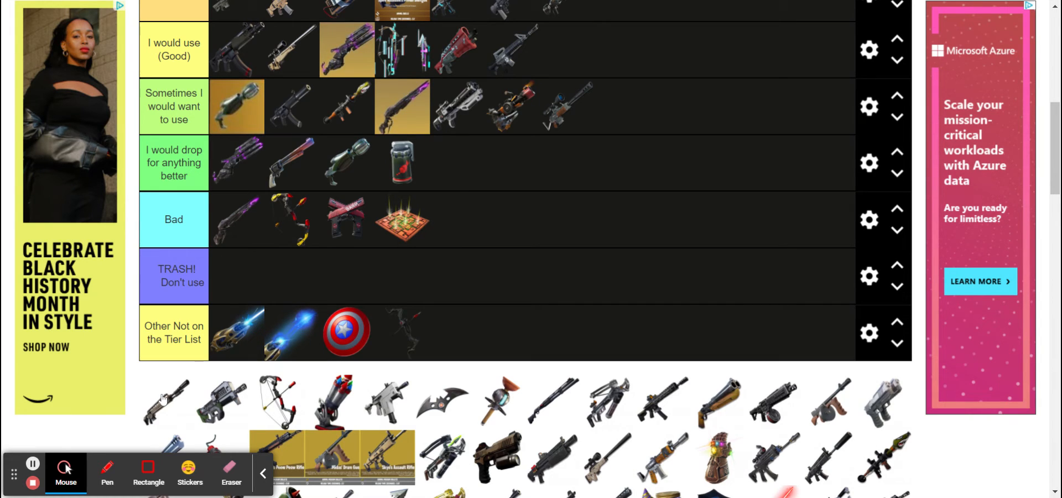
{"action": "left_click_drag", "start_coordinate": [164, 402], "coordinate": [635, 54]}
{"action": "scroll", "coordinate": [635, 55], "scroll_direction": "up", "scroll_amount": 2}
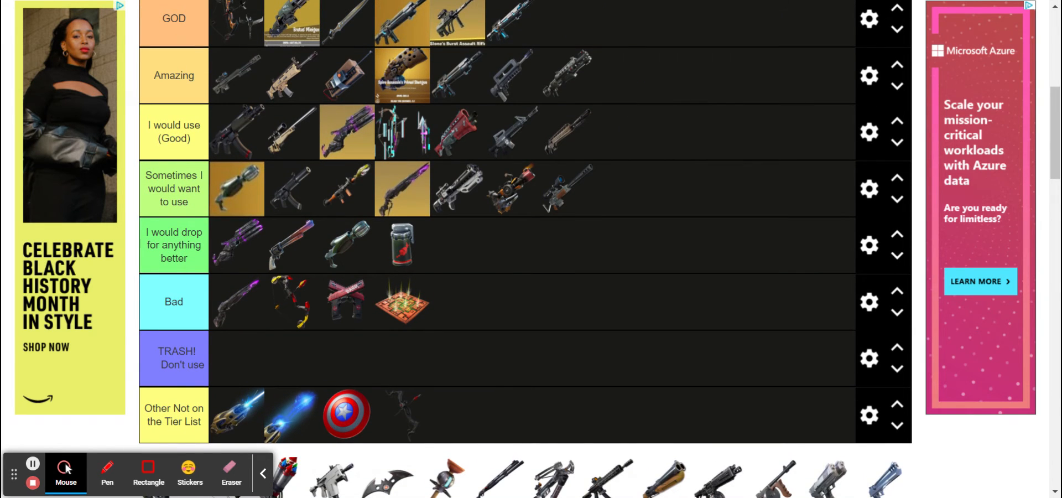
Place the compact grey submachine gun at the end of the Amazing tier.
{"action": "scroll", "coordinate": [230, 280], "scroll_direction": "down", "scroll_amount": 2}
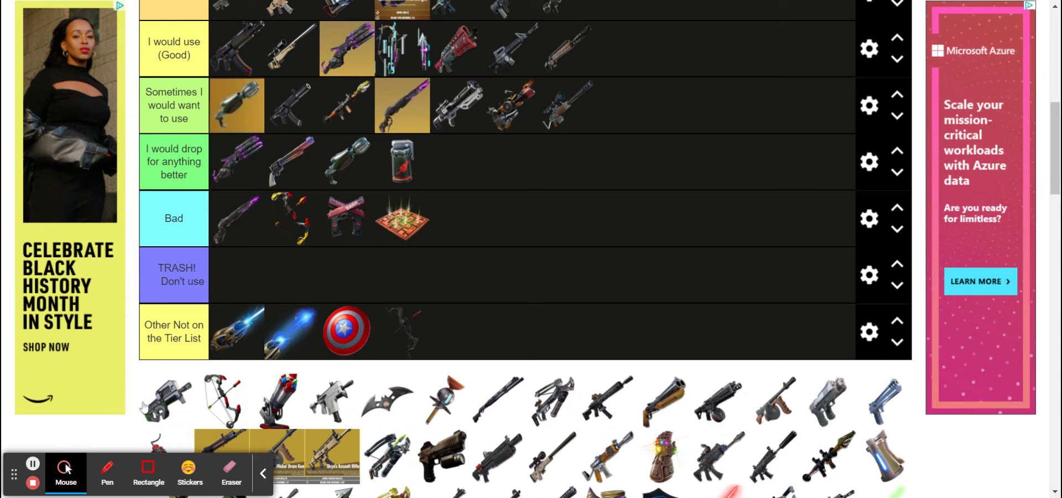
{"action": "left_click_drag", "start_coordinate": [143, 406], "coordinate": [711, 63]}
{"action": "scroll", "coordinate": [712, 63], "scroll_direction": "up", "scroll_amount": 1}
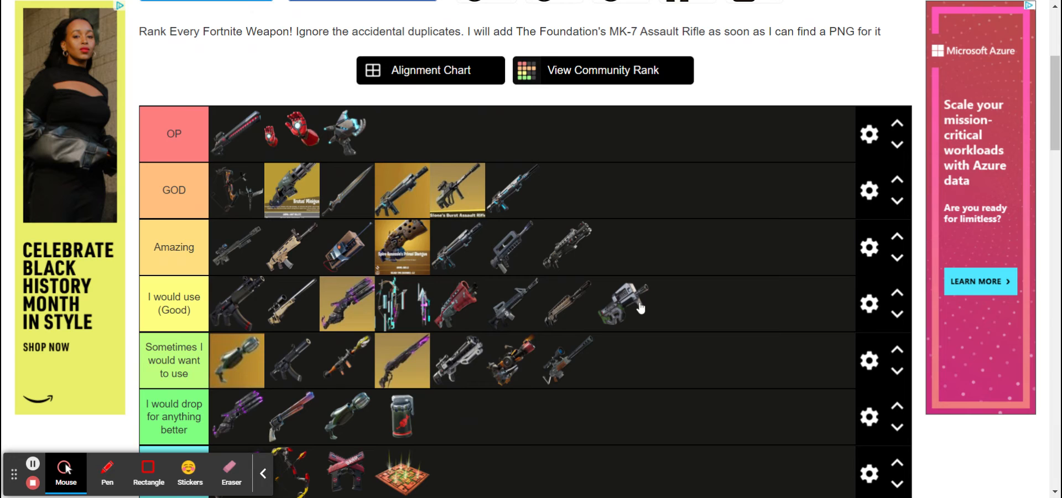
{"action": "left_click", "coordinate": [635, 285]}
{"action": "left_click_drag", "start_coordinate": [636, 285], "coordinate": [637, 265]}
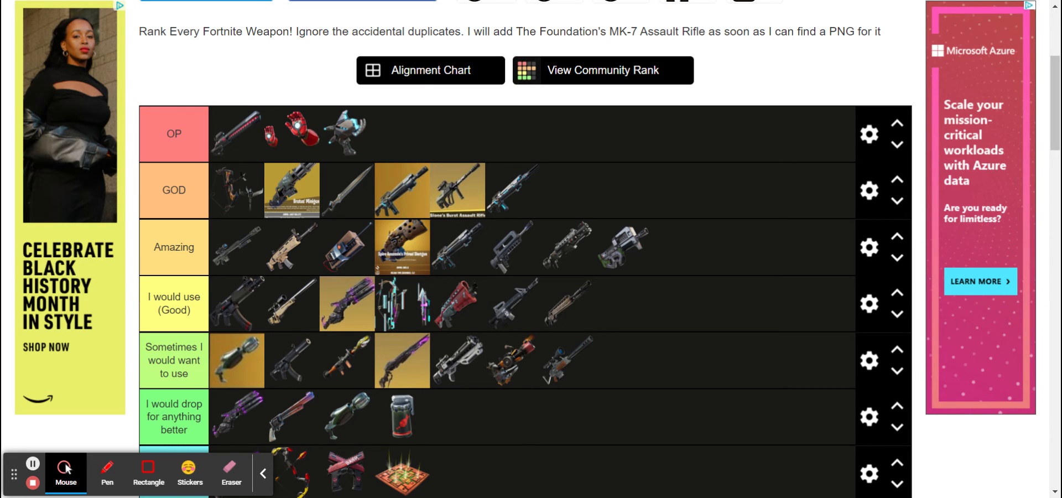
Place the red-and-black bow at the start of the OP tier.
{"action": "scroll", "coordinate": [262, 358], "scroll_direction": "down", "scroll_amount": 8}
{"action": "scroll", "coordinate": [261, 358], "scroll_direction": "up", "scroll_amount": 2}
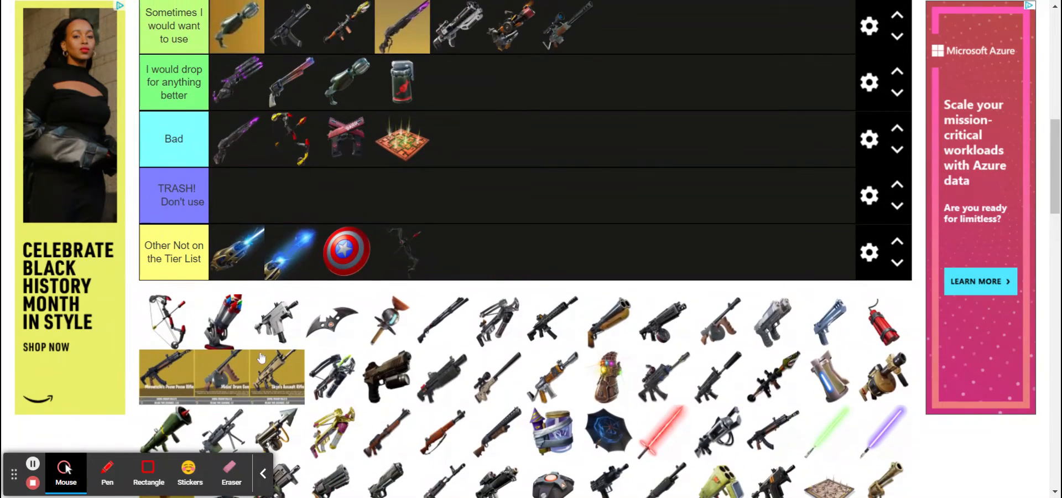
{"action": "left_click_drag", "start_coordinate": [166, 321], "coordinate": [612, 106]}
{"action": "scroll", "coordinate": [605, 100], "scroll_direction": "up", "scroll_amount": 7}
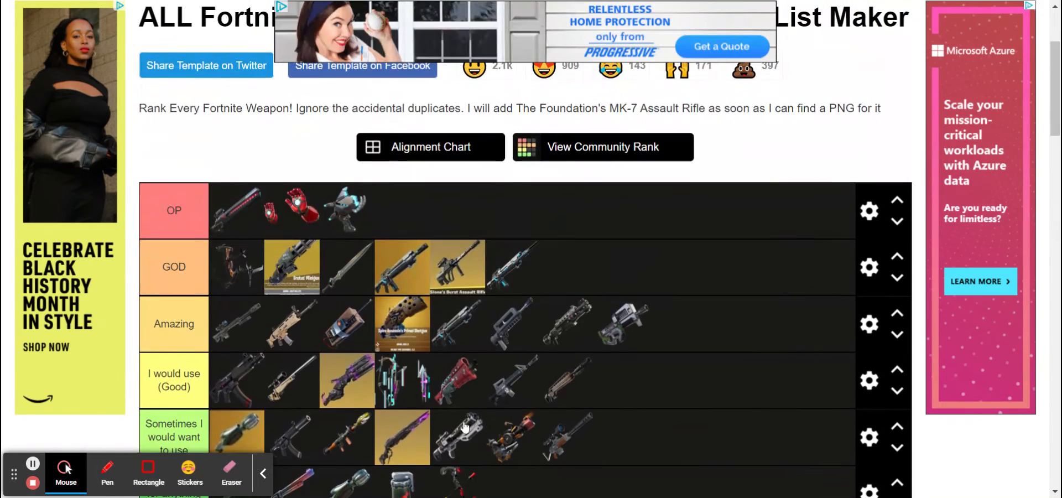
{"action": "left_click_drag", "start_coordinate": [450, 476], "coordinate": [233, 211]}
Place the launcher loaded with colourful fireworks in the TRASH! Don't use tier.
{"action": "scroll", "coordinate": [447, 410], "scroll_direction": "down", "scroll_amount": 5}
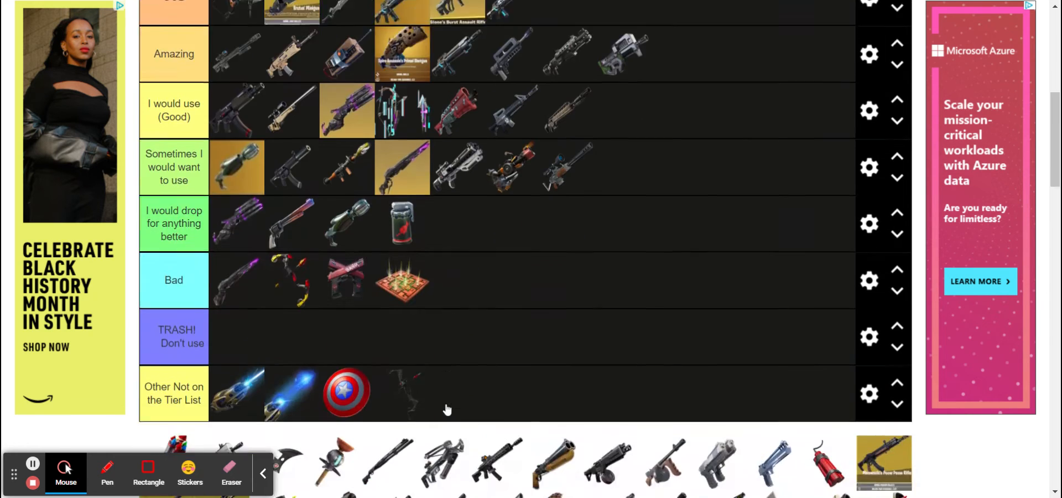
{"action": "scroll", "coordinate": [447, 410], "scroll_direction": "down", "scroll_amount": 2}
{"action": "scroll", "coordinate": [447, 409], "scroll_direction": "up", "scroll_amount": 1}
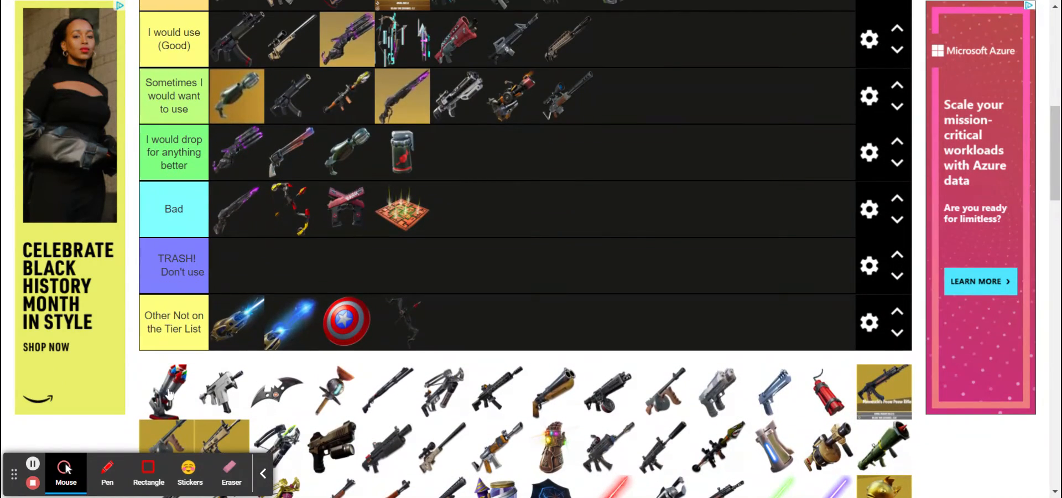
{"action": "left_click_drag", "start_coordinate": [168, 394], "coordinate": [389, 259]}
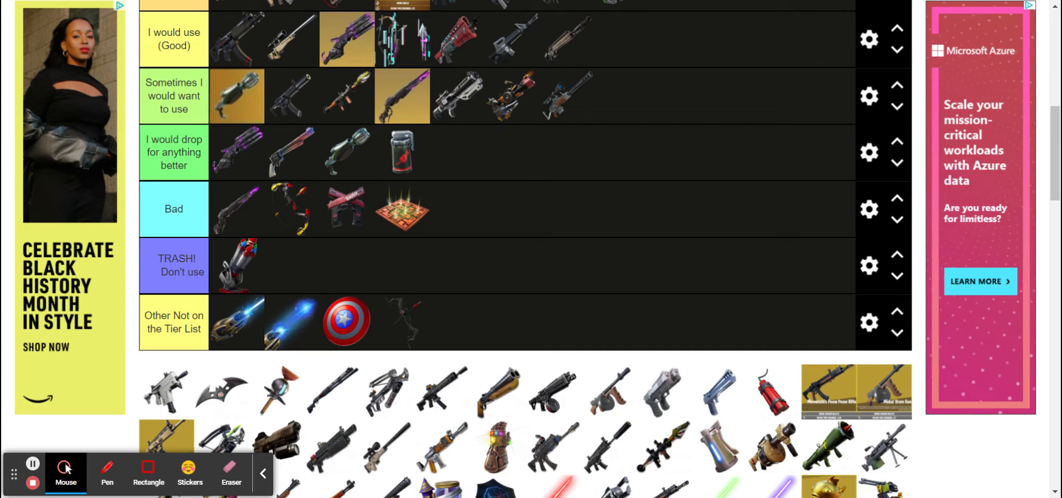
Add the light grey submachine gun and bat-shaped blade to Sometimes I would want to use, and the plunger-tipped weapon to I would use (Good).
{"action": "left_click_drag", "start_coordinate": [166, 390], "coordinate": [628, 109]}
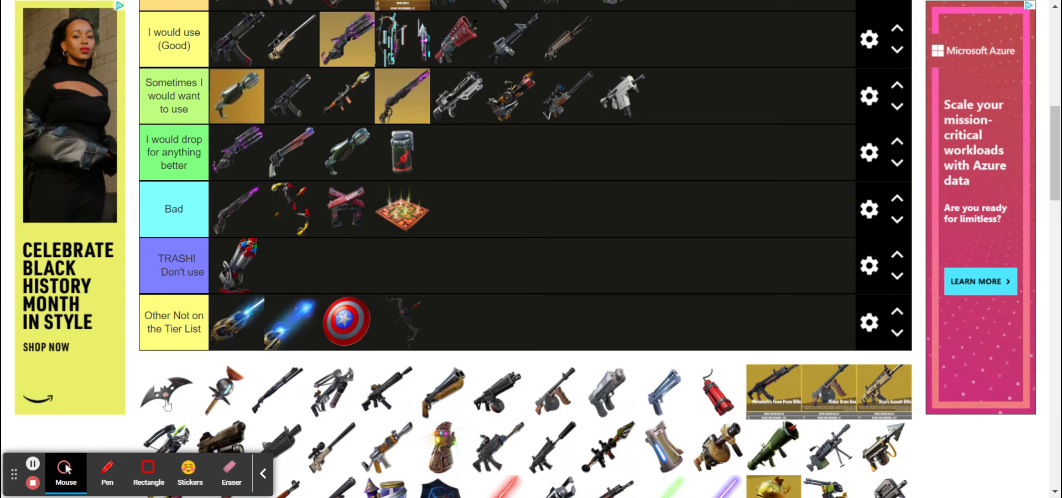
{"action": "left_click_drag", "start_coordinate": [168, 399], "coordinate": [701, 103]}
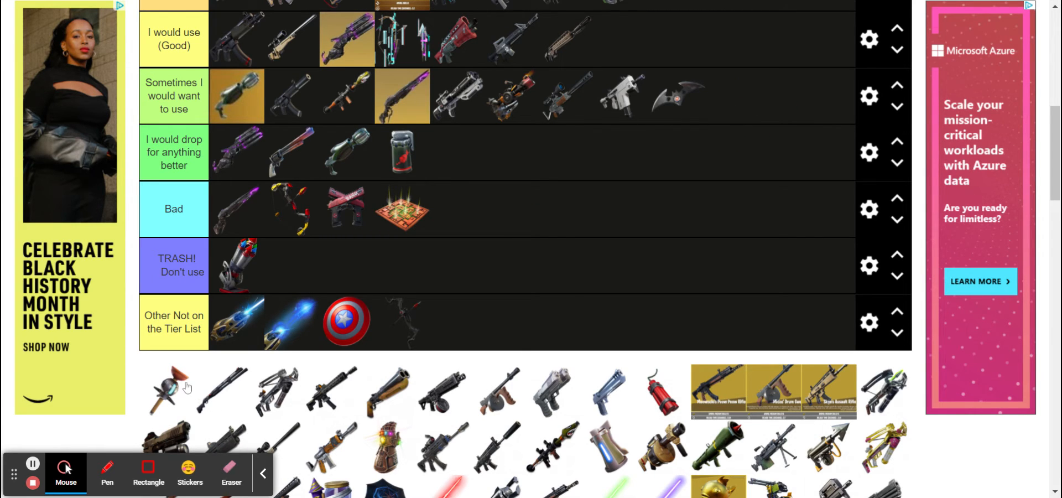
{"action": "left_click_drag", "start_coordinate": [187, 385], "coordinate": [606, 48]}
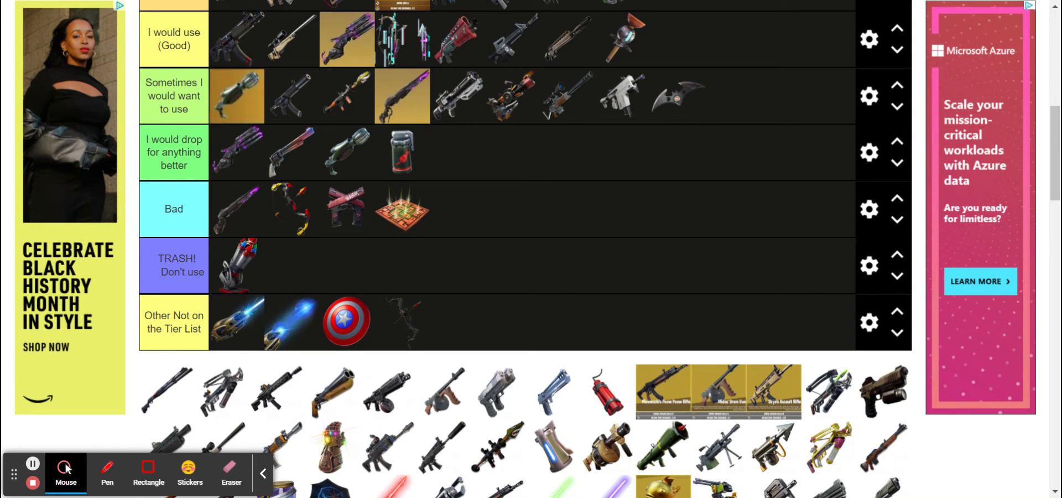
Add the long dark rifle to Sometimes I would want to use and the grey crossbow to the TRASH! Don't use tier.
{"action": "scroll", "coordinate": [168, 402], "scroll_direction": "down", "scroll_amount": 7}
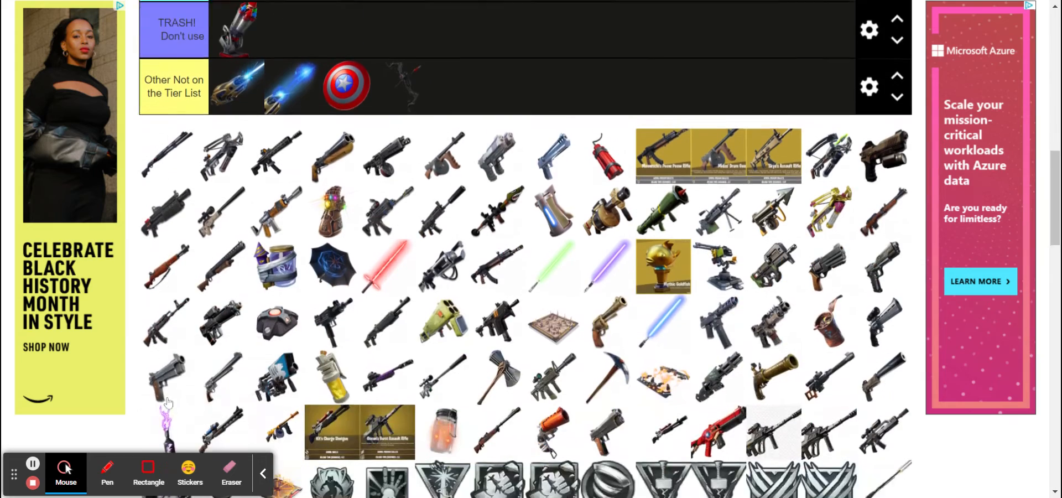
{"action": "scroll", "coordinate": [662, 334], "scroll_direction": "up", "scroll_amount": 8}
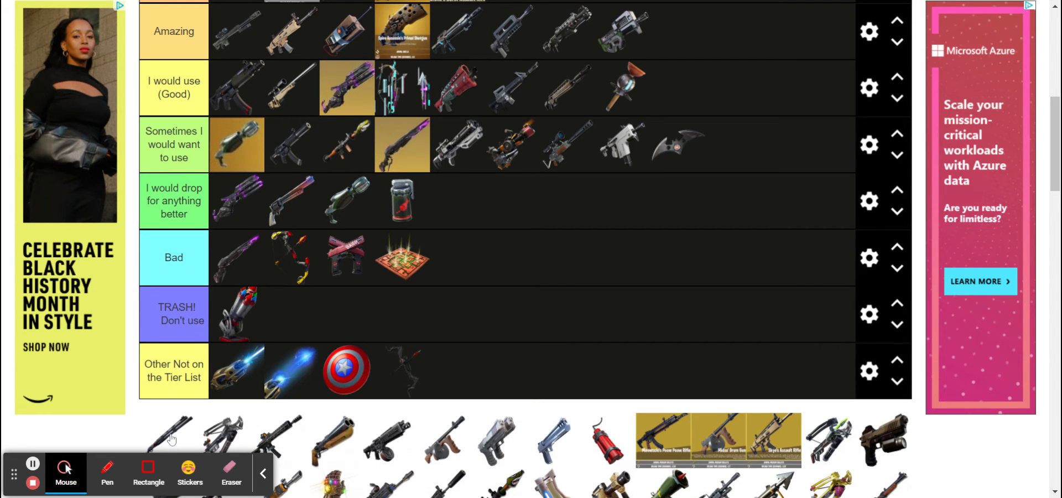
{"action": "left_click_drag", "start_coordinate": [171, 440], "coordinate": [791, 154]}
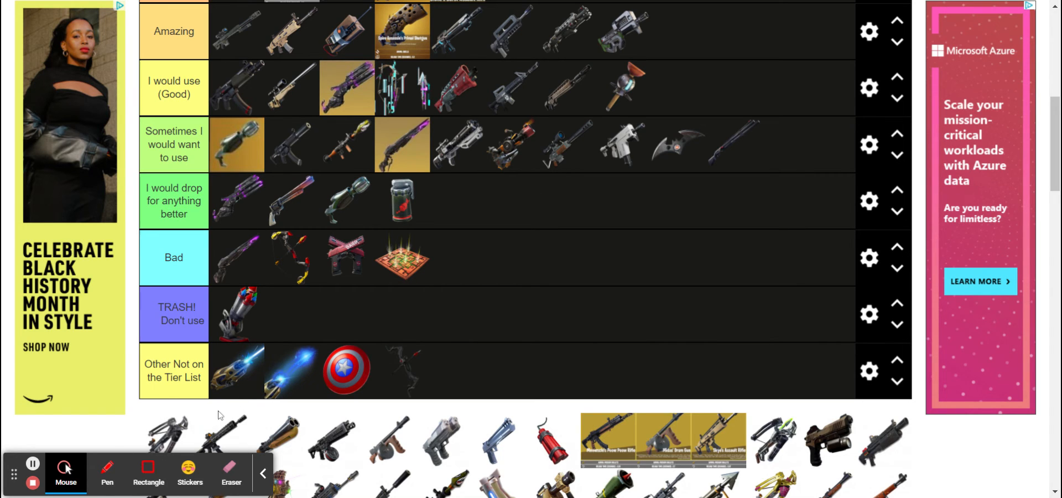
{"action": "left_click_drag", "start_coordinate": [161, 426], "coordinate": [296, 334]}
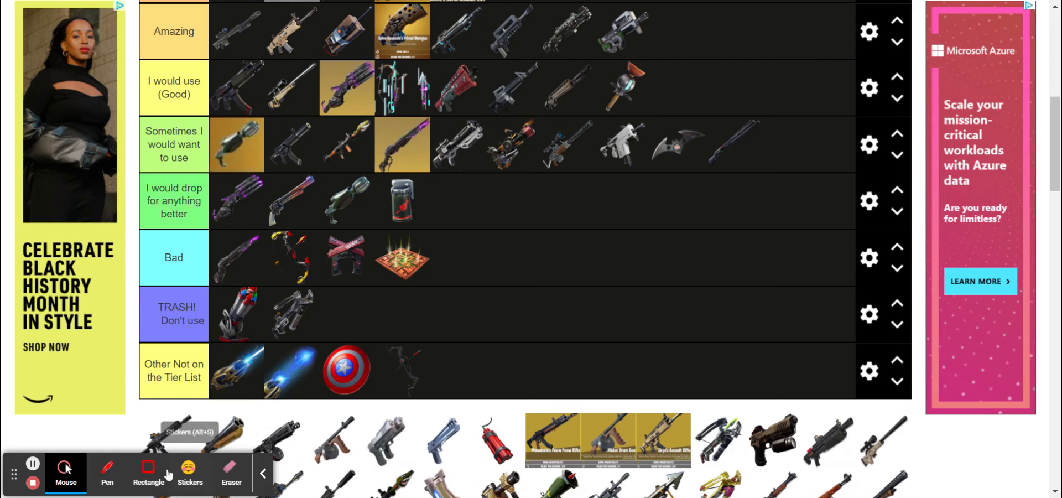
Add the dark scoped assault rifle to the end of Amazing and the golden-brown shotgun to the end of I would use (Good).
{"action": "left_click_drag", "start_coordinate": [166, 437], "coordinate": [728, 194]}
{"action": "scroll", "coordinate": [736, 321], "scroll_direction": "down", "scroll_amount": 3}
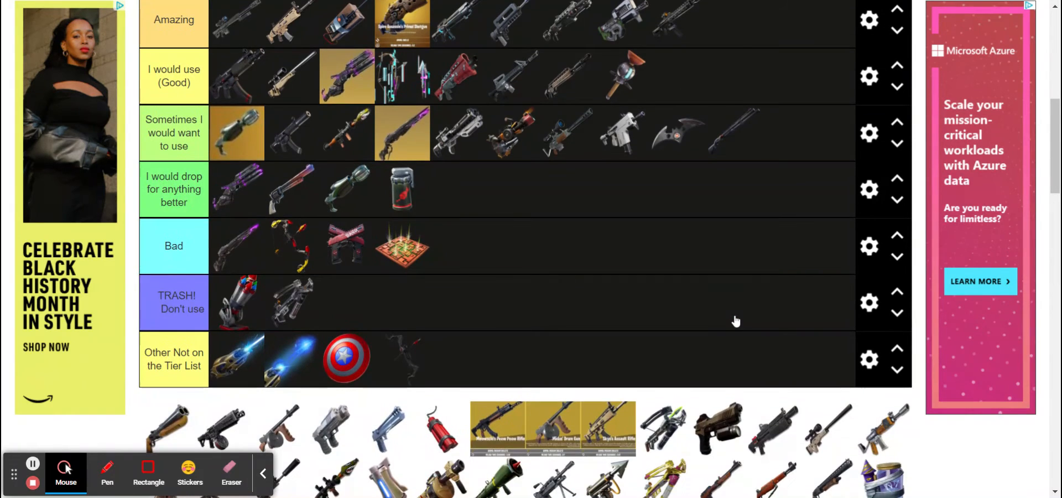
{"action": "left_click_drag", "start_coordinate": [166, 429], "coordinate": [742, 83]}
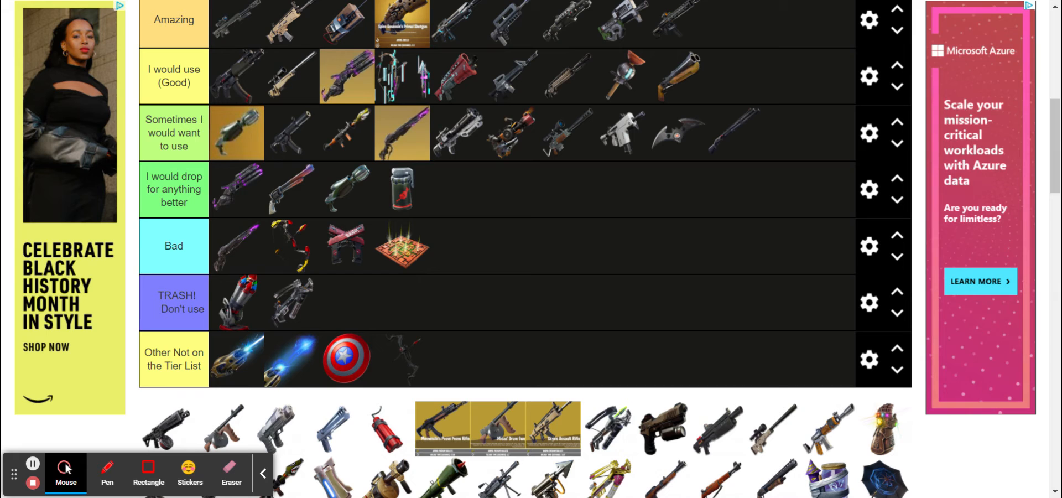
Add the black drum-magazine shotgun to the end of the GOD tier.
{"action": "left_click_drag", "start_coordinate": [182, 431], "coordinate": [588, 110]}
{"action": "scroll", "coordinate": [740, 49], "scroll_direction": "up", "scroll_amount": 2}
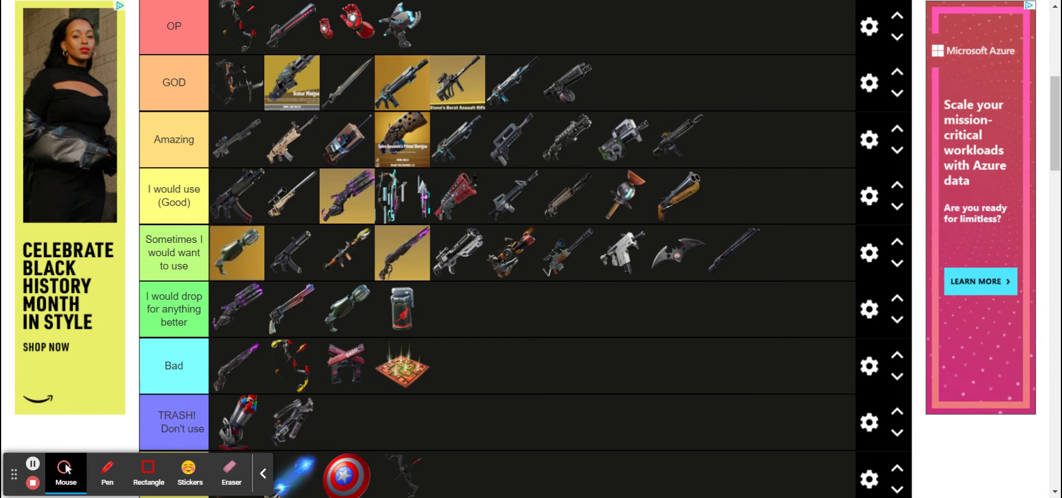
Add the drum-magazine gun with wooden grips, the light grey pistols and the blue-grey handgun to the end of I would use (Good).
{"action": "scroll", "coordinate": [526, 249], "scroll_direction": "down", "scroll_amount": 2}
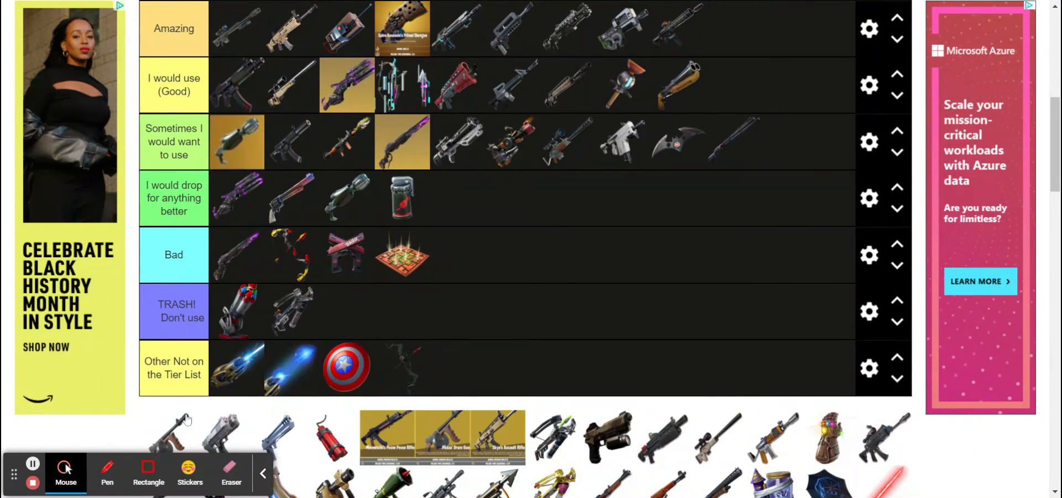
{"action": "left_click_drag", "start_coordinate": [166, 431], "coordinate": [769, 82]}
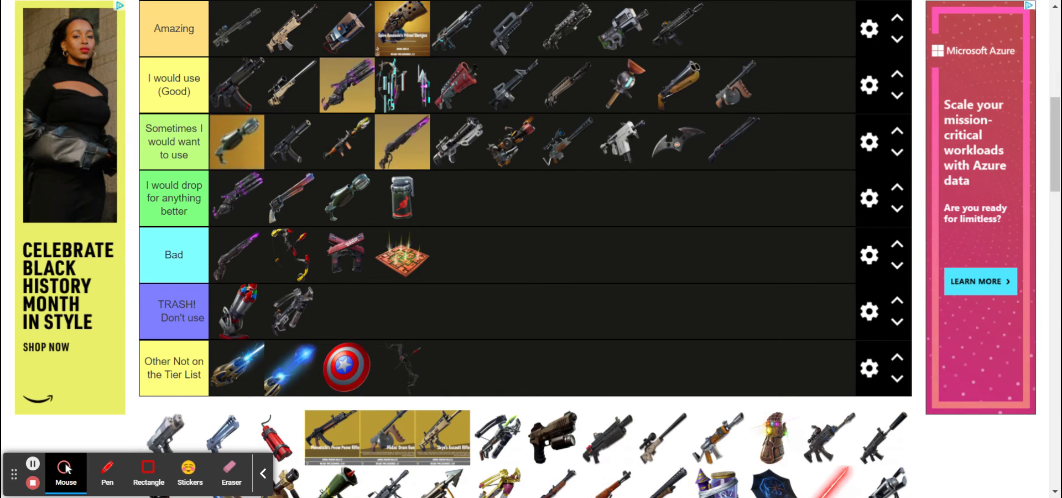
{"action": "left_click_drag", "start_coordinate": [166, 432], "coordinate": [803, 92]}
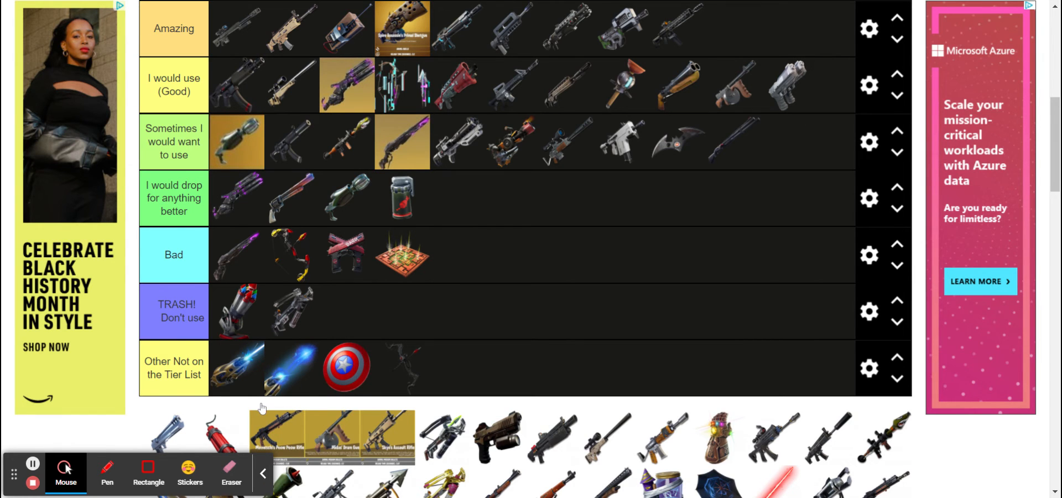
{"action": "scroll", "coordinate": [233, 442], "scroll_direction": "down", "scroll_amount": 3}
{"action": "scroll", "coordinate": [188, 424], "scroll_direction": "up", "scroll_amount": 4}
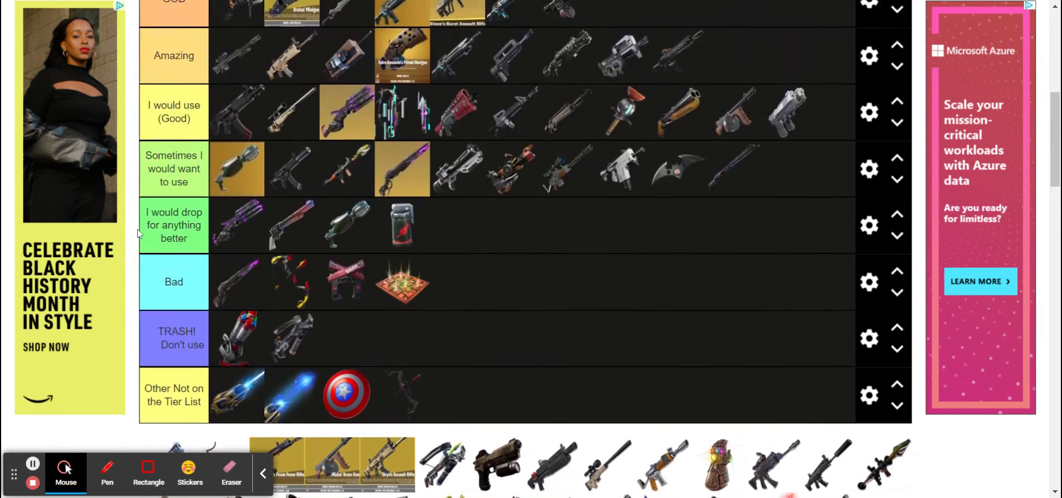
{"action": "left_click_drag", "start_coordinate": [172, 429], "coordinate": [818, 146]}
Add the red dynamite to the end of Bad and the gold-background Peow Peow Rifle to the end of Amazing.
{"action": "scroll", "coordinate": [259, 236], "scroll_direction": "down", "scroll_amount": 2}
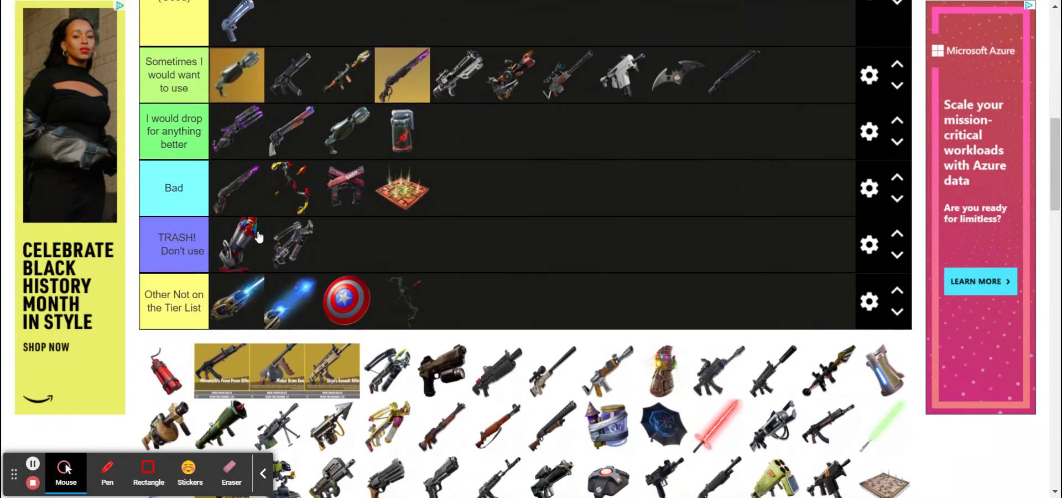
{"action": "left_click_drag", "start_coordinate": [156, 378], "coordinate": [470, 206]}
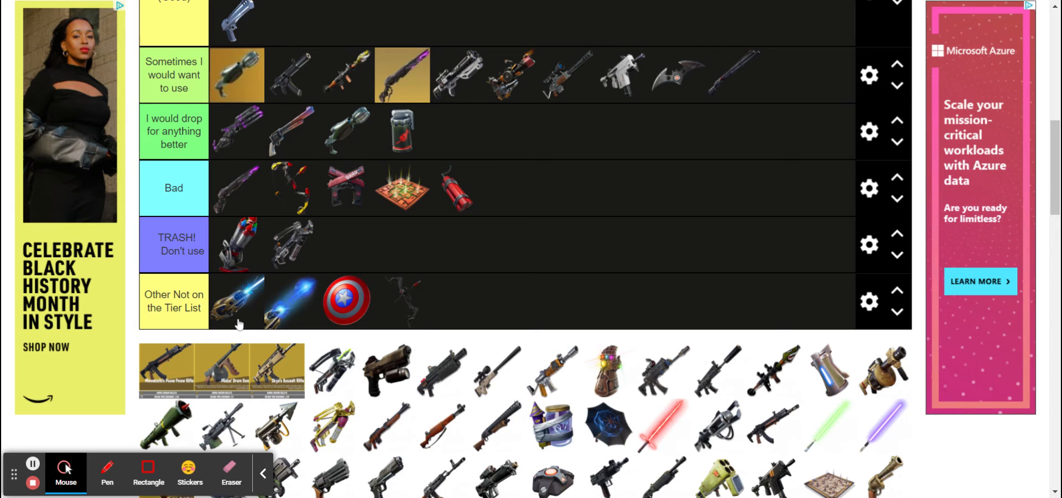
{"action": "scroll", "coordinate": [238, 324], "scroll_direction": "up", "scroll_amount": 1}
{"action": "left_click_drag", "start_coordinate": [170, 424], "coordinate": [661, 65]}
{"action": "scroll", "coordinate": [661, 65], "scroll_direction": "up", "scroll_amount": 4}
{"action": "left_click", "coordinate": [282, 318]}
{"action": "left_click_drag", "start_coordinate": [282, 318], "coordinate": [795, 204]}
Add the gold-background Midas' Drum Gun and Skye's Assault Rifle to the end of the OP tier.
{"action": "scroll", "coordinate": [786, 346], "scroll_direction": "down", "scroll_amount": 3}
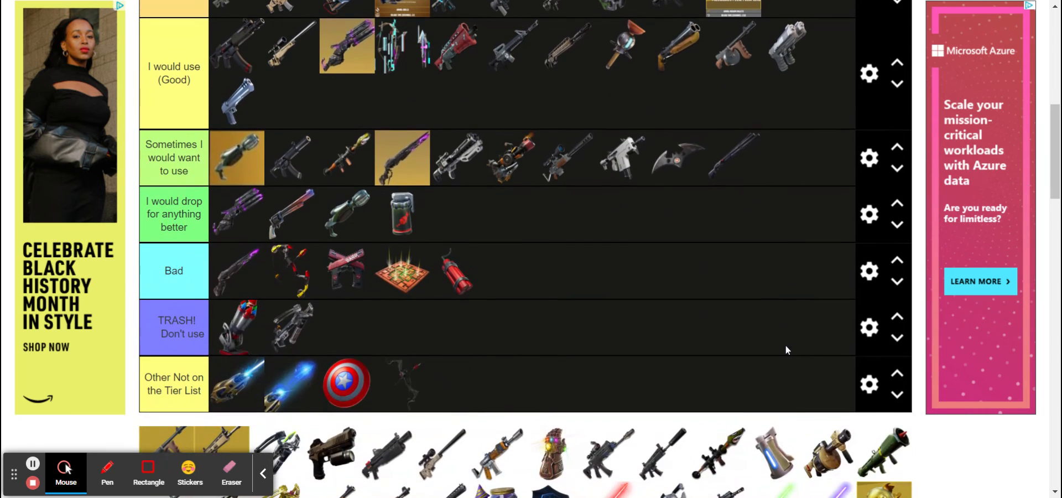
{"action": "left_click_drag", "start_coordinate": [169, 440], "coordinate": [663, 83]}
{"action": "scroll", "coordinate": [663, 83], "scroll_direction": "up", "scroll_amount": 3}
{"action": "left_click_drag", "start_coordinate": [289, 265], "coordinate": [534, 70]}
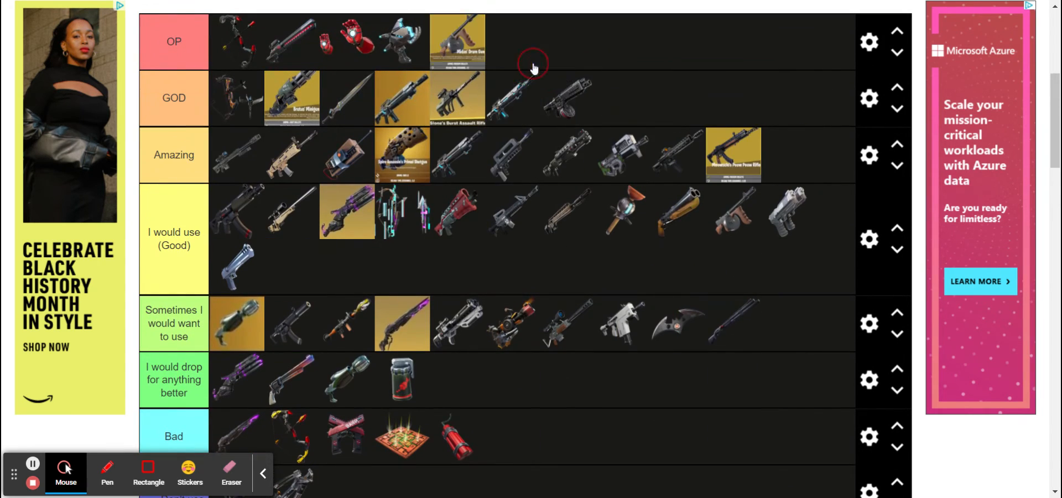
{"action": "scroll", "coordinate": [541, 239], "scroll_direction": "down", "scroll_amount": 4}
{"action": "left_click_drag", "start_coordinate": [155, 423], "coordinate": [454, 172]}
{"action": "scroll", "coordinate": [445, 212], "scroll_direction": "up", "scroll_amount": 4}
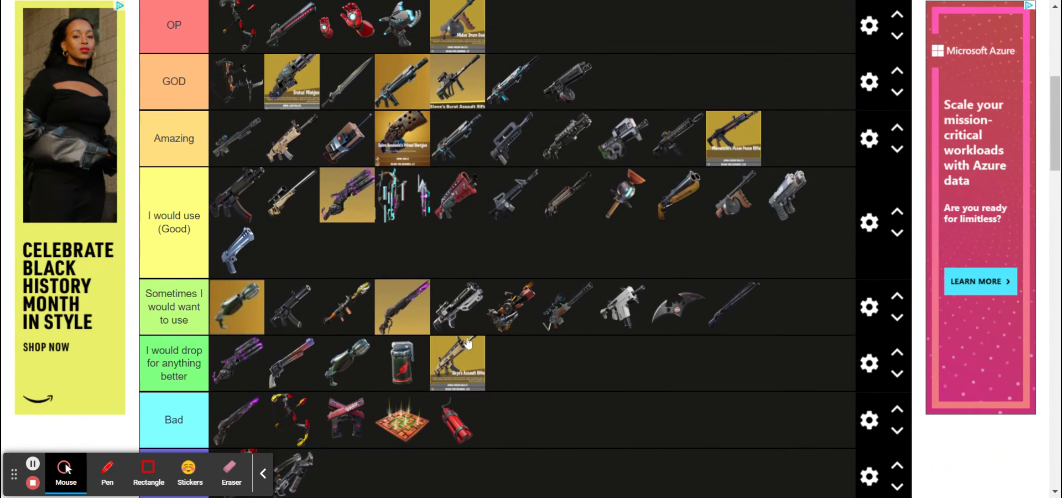
{"action": "left_click_drag", "start_coordinate": [465, 375], "coordinate": [589, 35]}
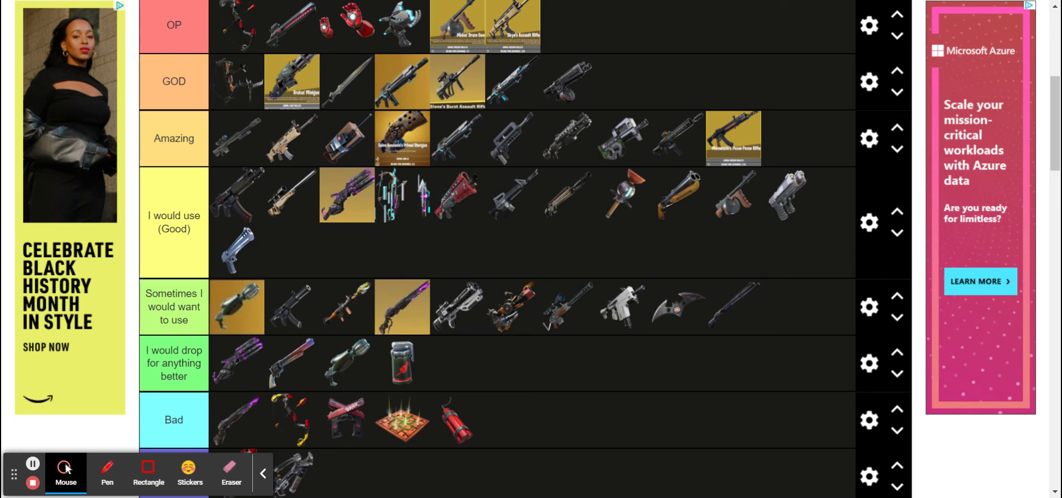
Add the grey-green crossbow to the end of Bad and the dark brown pistol to the end of Sometimes I would want to use.
{"action": "scroll", "coordinate": [772, 391], "scroll_direction": "down", "scroll_amount": 8}
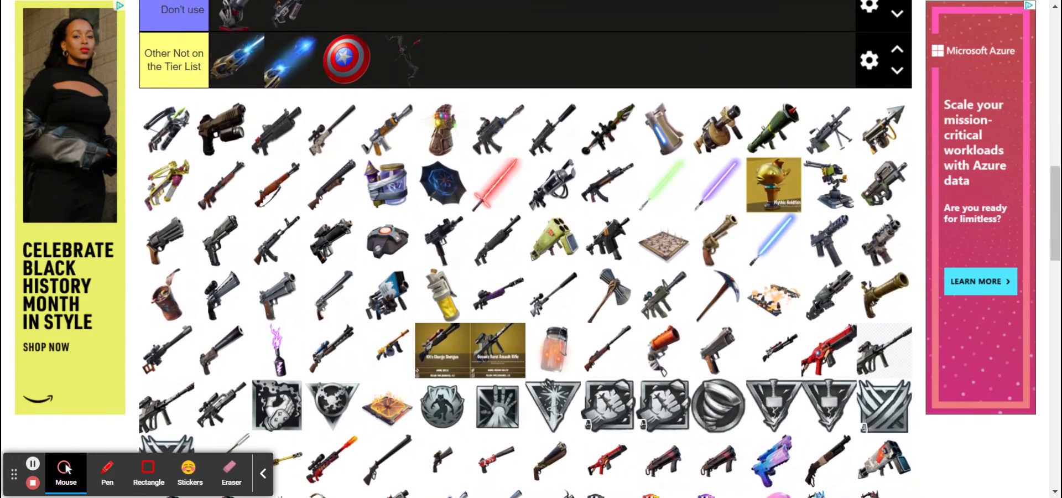
{"action": "scroll", "coordinate": [828, 380], "scroll_direction": "up", "scroll_amount": 4}
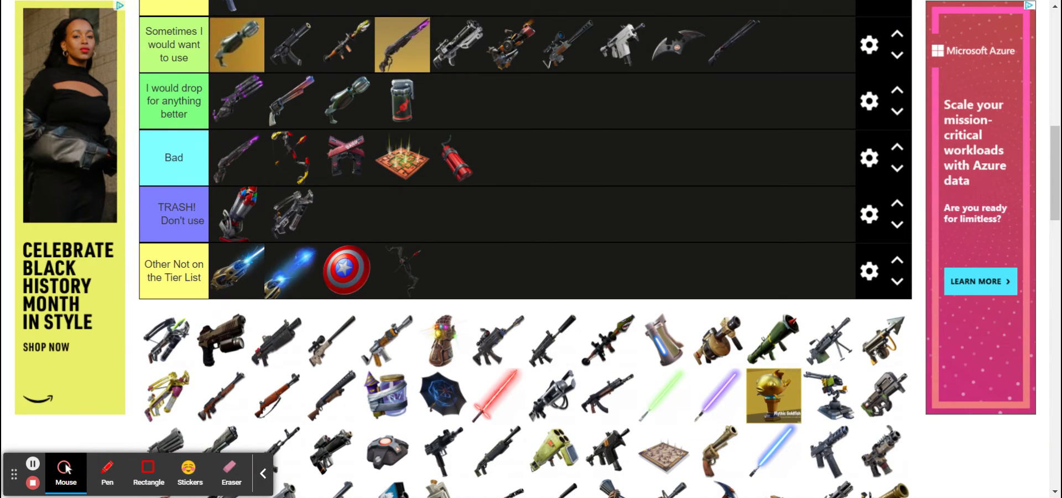
{"action": "left_click_drag", "start_coordinate": [166, 338], "coordinate": [634, 147]}
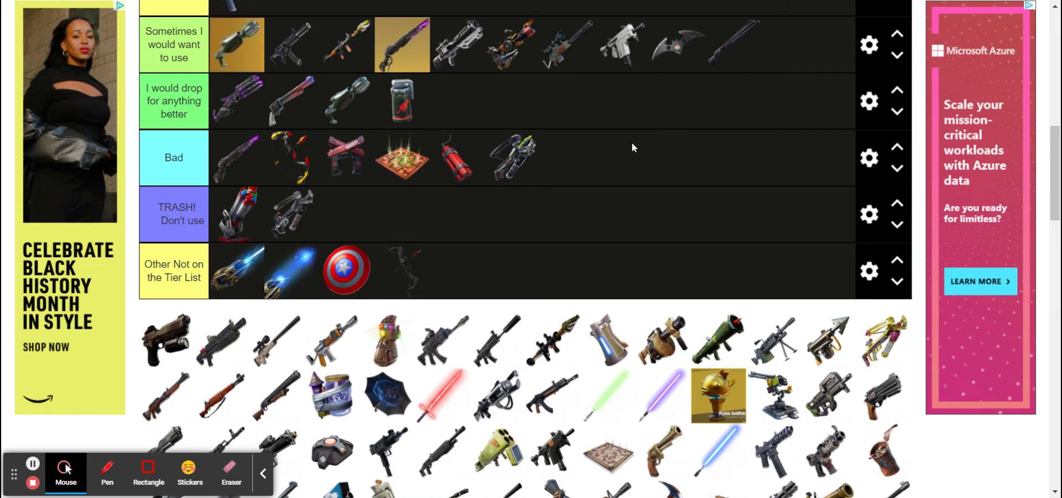
{"action": "left_click", "coordinate": [155, 366]}
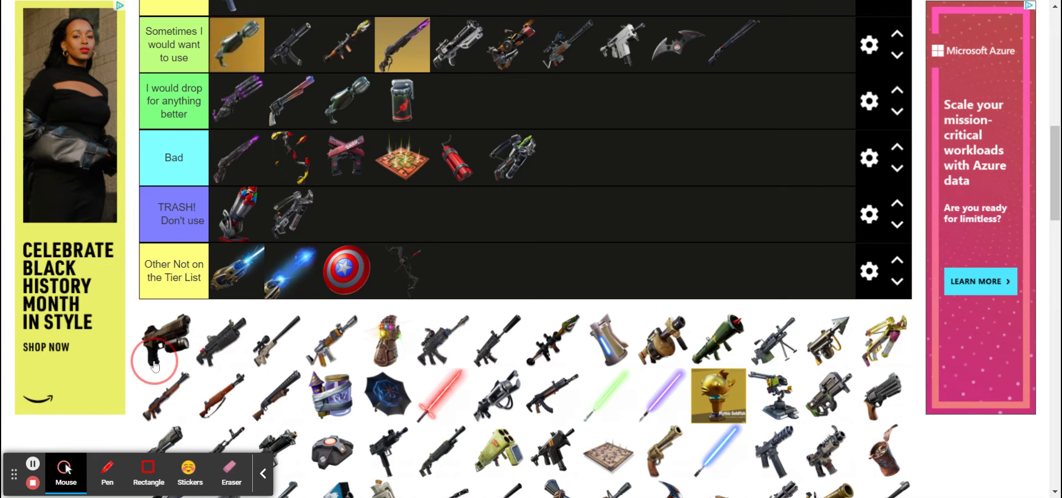
{"action": "left_click_drag", "start_coordinate": [155, 367], "coordinate": [788, 78]}
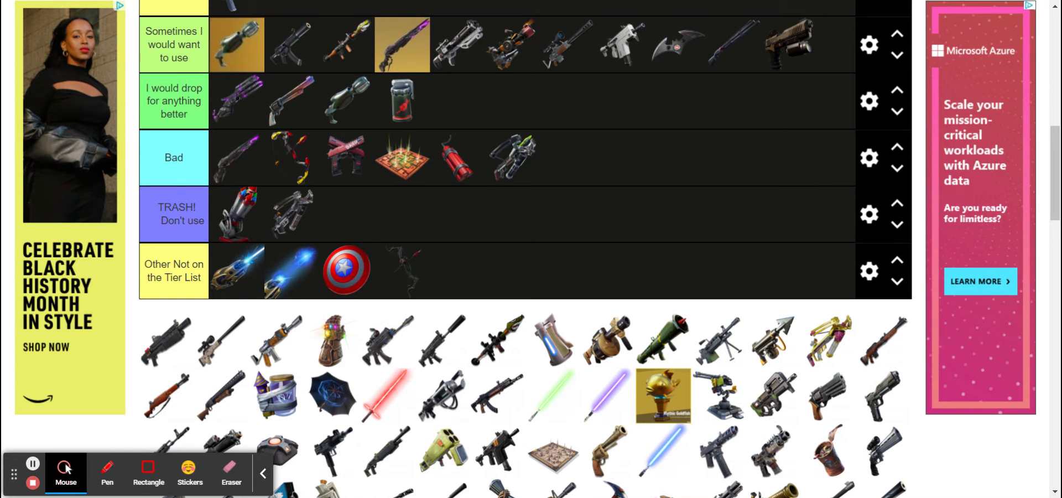
Add the dark grey shotgun from the front of the unranked images to the end of the GOD tier.
{"action": "scroll", "coordinate": [66, 469], "scroll_direction": "up", "scroll_amount": 1}
{"action": "left_click_drag", "start_coordinate": [170, 360], "coordinate": [652, 42]}
{"action": "scroll", "coordinate": [622, 197], "scroll_direction": "down", "scroll_amount": 3}
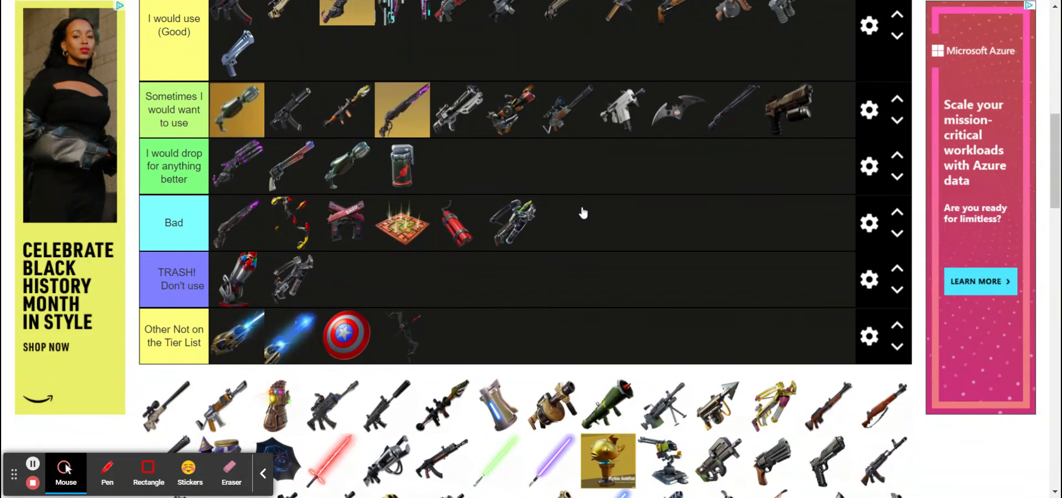
Add the scoped sniper rifle to the end of I would use (Good) and place the orange-and-grey assault rifle after the red shotgun there.
{"action": "scroll", "coordinate": [496, 465], "scroll_direction": "down", "scroll_amount": 3}
{"action": "scroll", "coordinate": [505, 433], "scroll_direction": "up", "scroll_amount": 3}
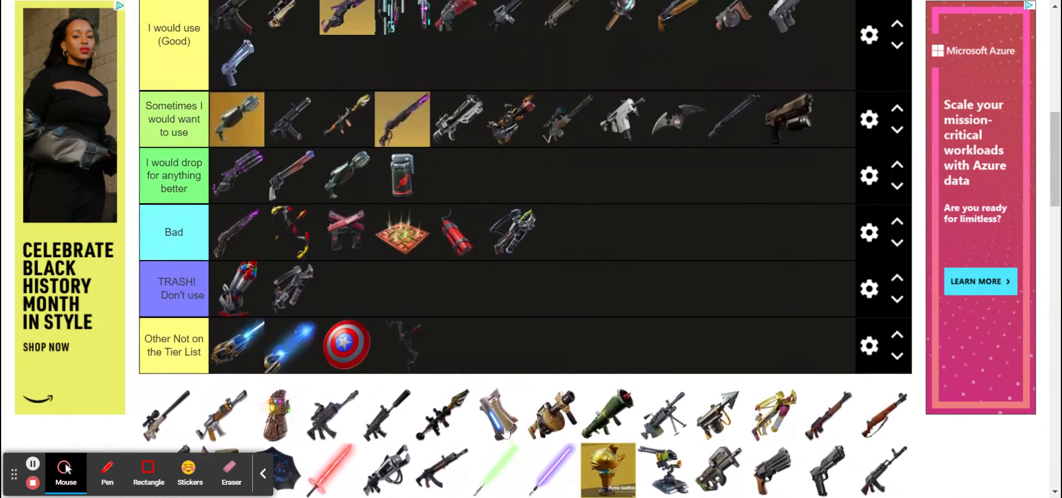
{"action": "scroll", "coordinate": [505, 434], "scroll_direction": "up", "scroll_amount": 2}
{"action": "scroll", "coordinate": [505, 434], "scroll_direction": "down", "scroll_amount": 3}
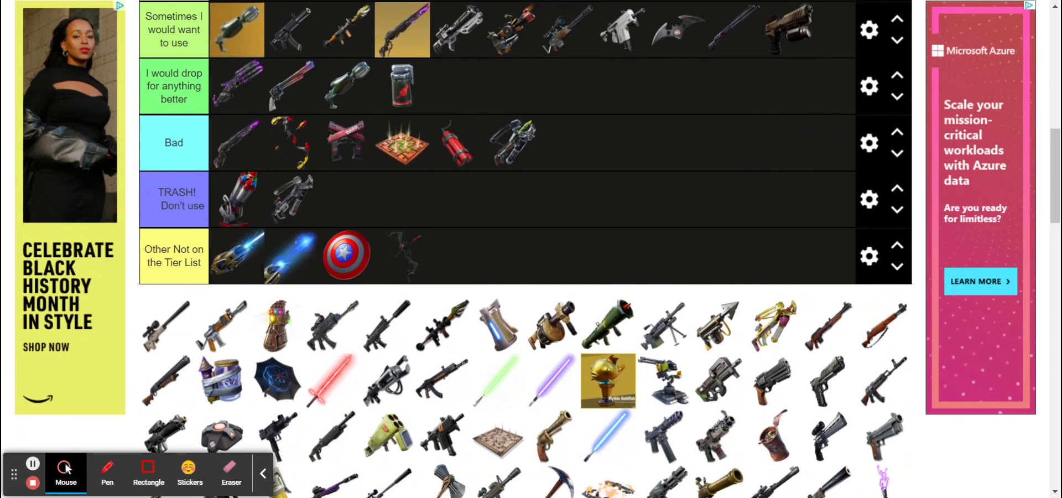
{"action": "scroll", "coordinate": [599, 249], "scroll_direction": "up", "scroll_amount": 1}
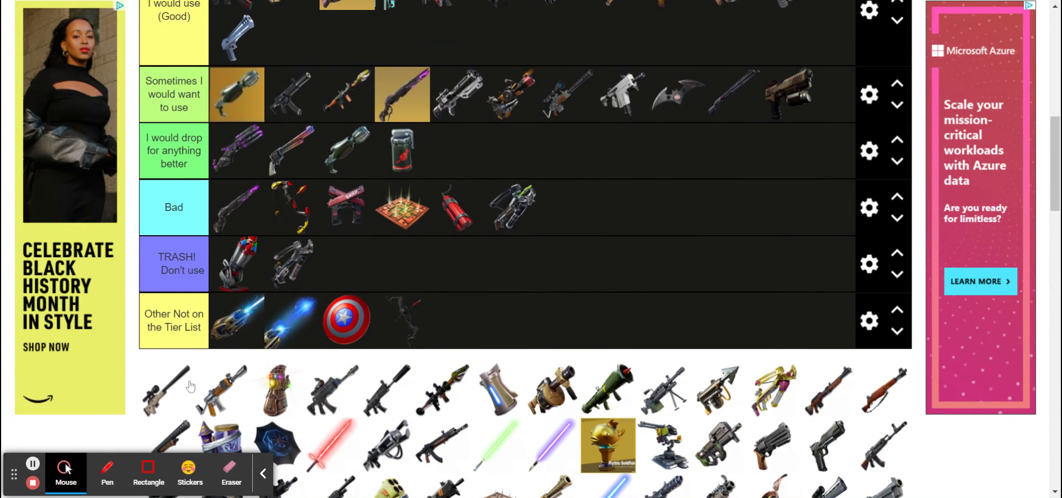
{"action": "left_click_drag", "start_coordinate": [173, 389], "coordinate": [294, 44]}
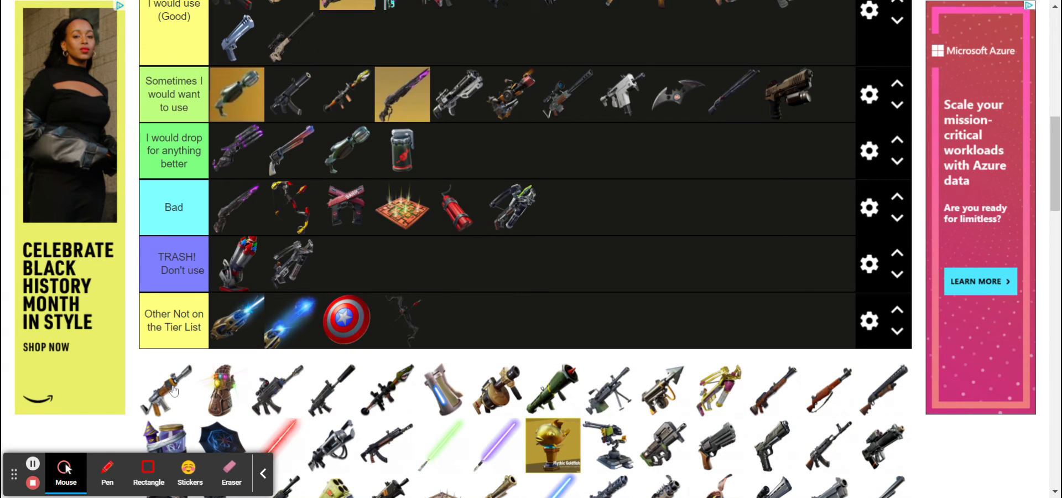
{"action": "left_click_drag", "start_coordinate": [175, 391], "coordinate": [681, 44]}
{"action": "scroll", "coordinate": [489, 50], "scroll_direction": "up", "scroll_amount": 3}
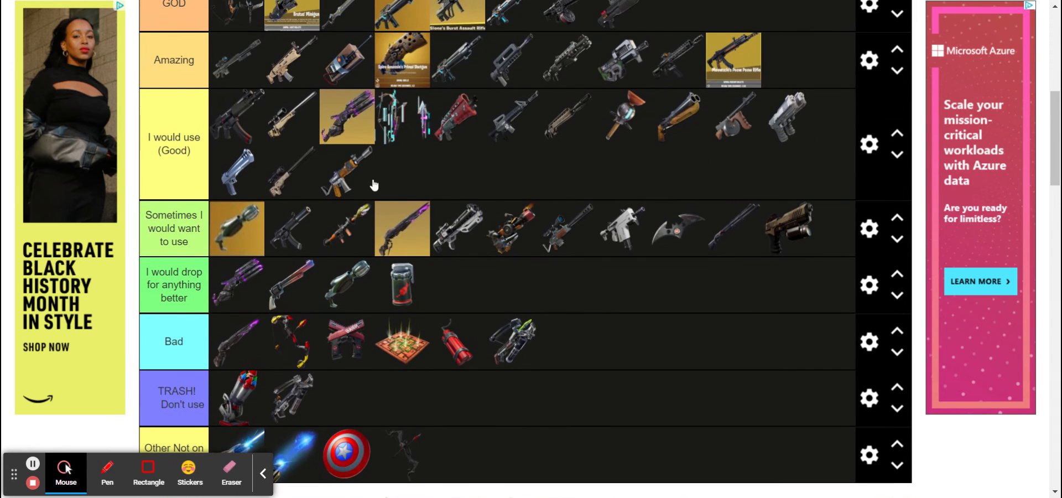
{"action": "left_click_drag", "start_coordinate": [374, 184], "coordinate": [457, 143]}
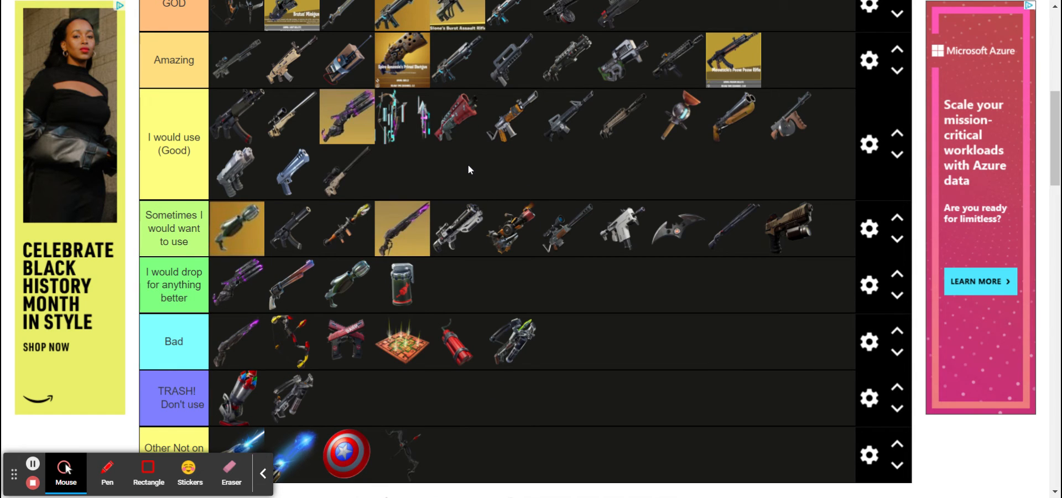
Add the gem-studded gauntlet to the end of Other Not on the Tier List.
{"action": "scroll", "coordinate": [465, 157], "scroll_direction": "down", "scroll_amount": 4}
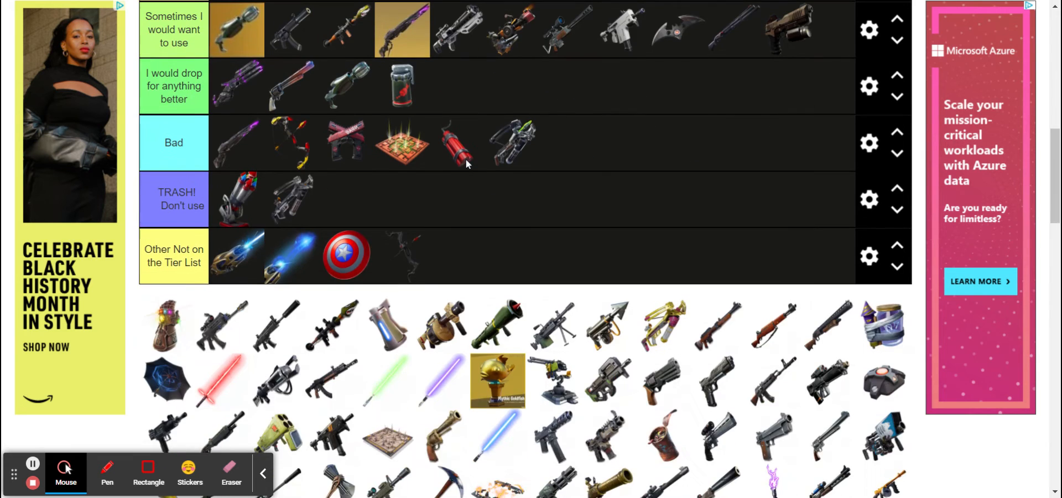
{"action": "scroll", "coordinate": [464, 160], "scroll_direction": "up", "scroll_amount": 4}
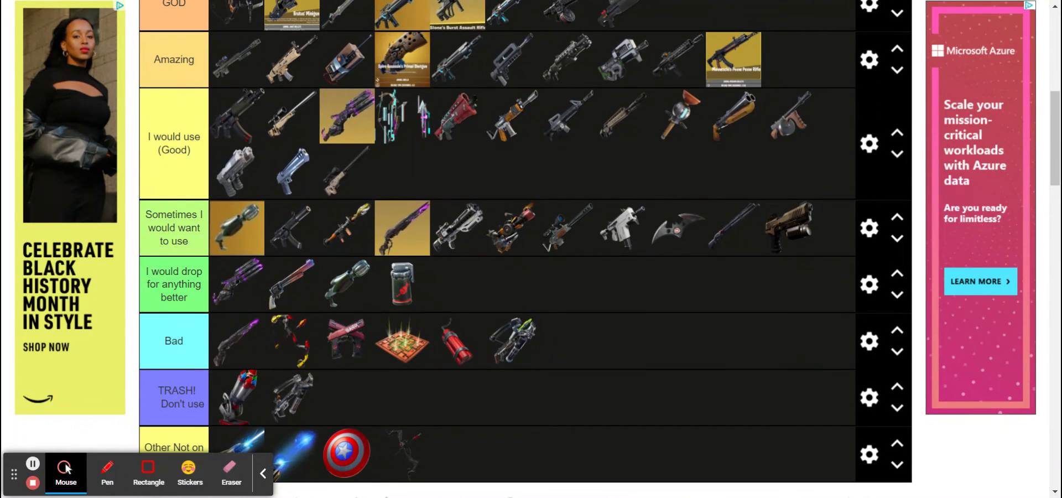
{"action": "scroll", "coordinate": [498, 182], "scroll_direction": "down", "scroll_amount": 4}
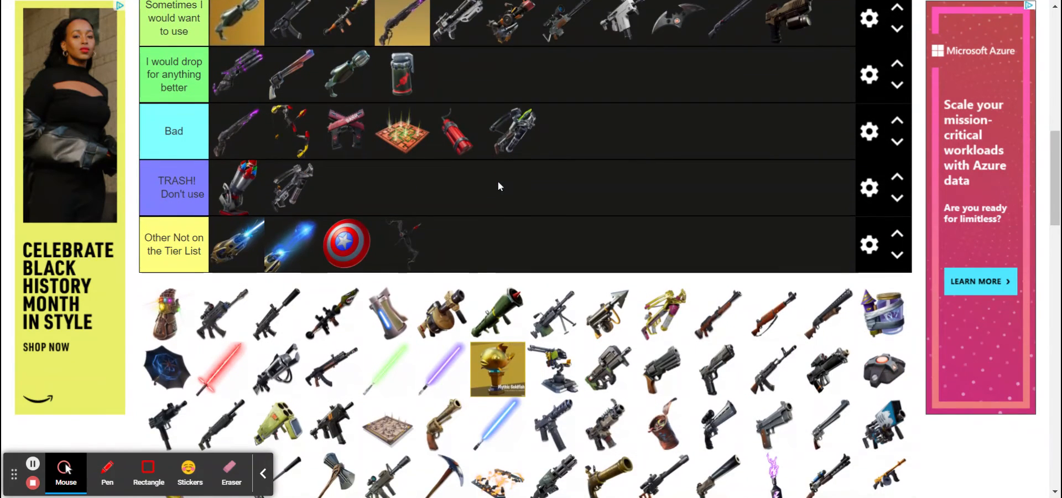
{"action": "left_click_drag", "start_coordinate": [166, 313], "coordinate": [503, 244]}
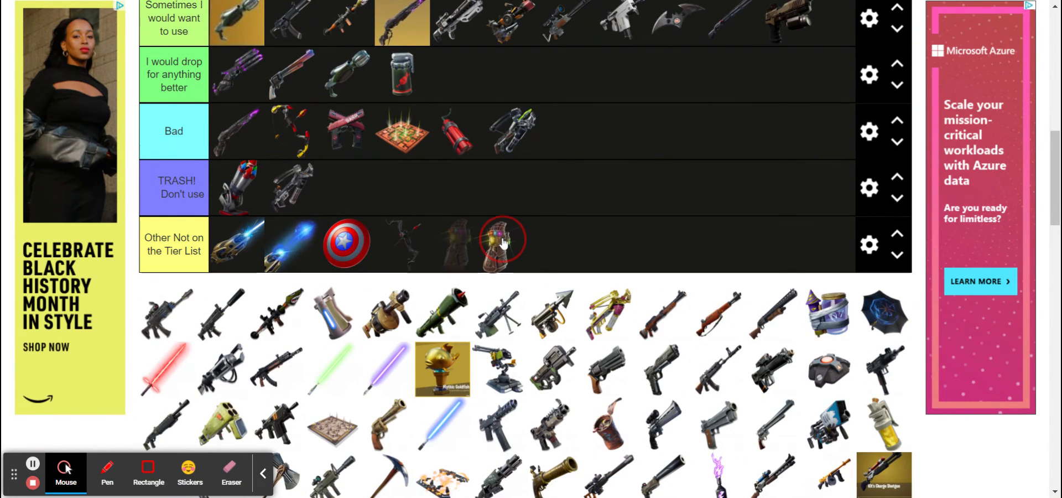
{"action": "left_click_drag", "start_coordinate": [503, 241], "coordinate": [500, 237]}
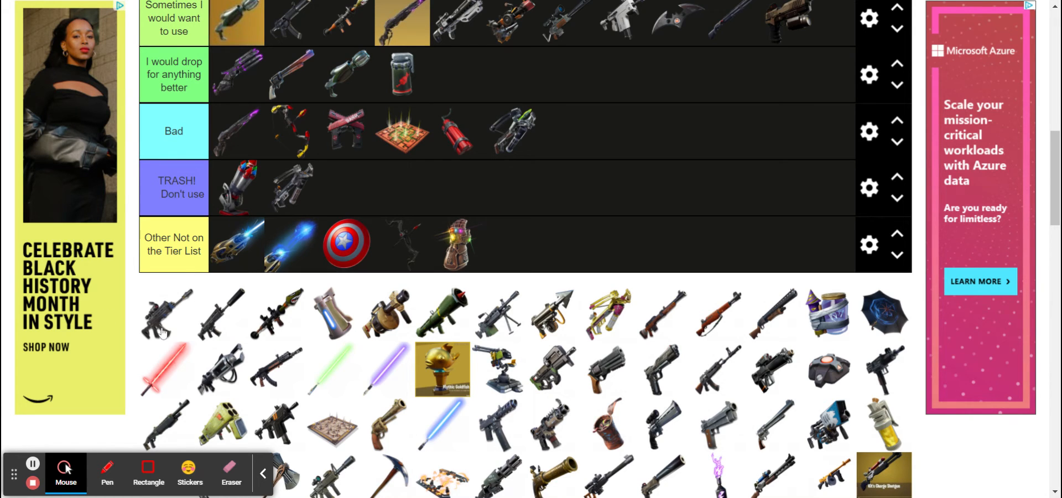
Add the dark scoped rifle to I would drop for anything better and the suppressed assault rifle to the end of Sometimes I would want to use.
{"action": "scroll", "coordinate": [161, 330], "scroll_direction": "up", "scroll_amount": 1}
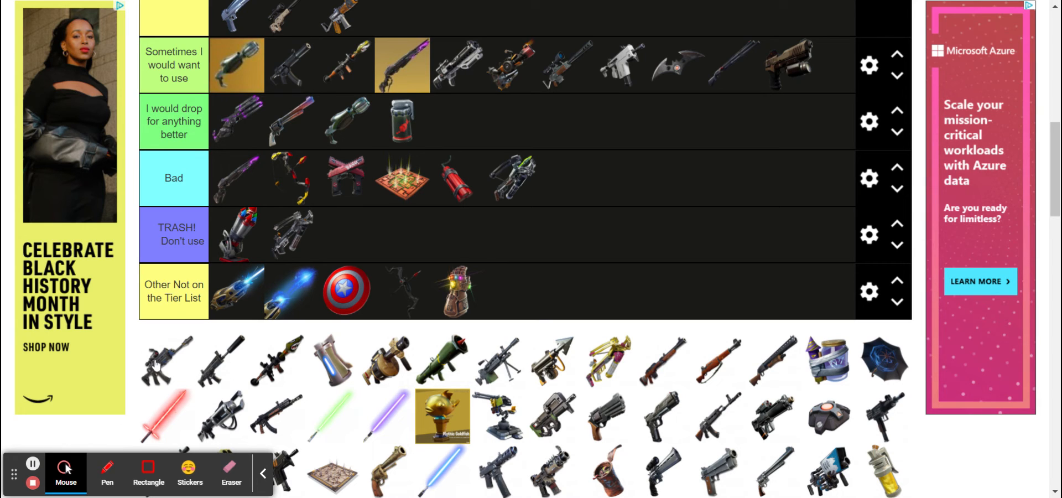
{"action": "left_click_drag", "start_coordinate": [166, 360], "coordinate": [686, 131]}
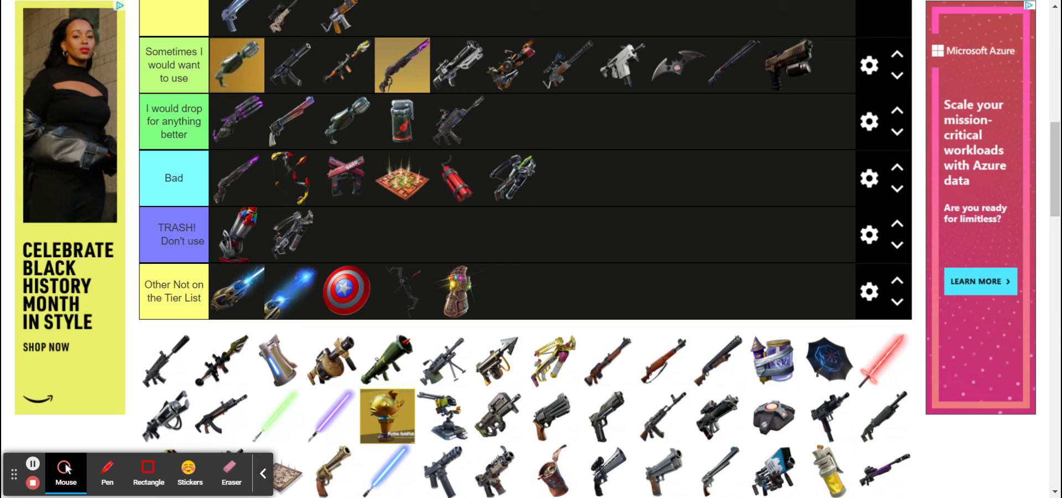
{"action": "scroll", "coordinate": [164, 360], "scroll_direction": "up", "scroll_amount": 1}
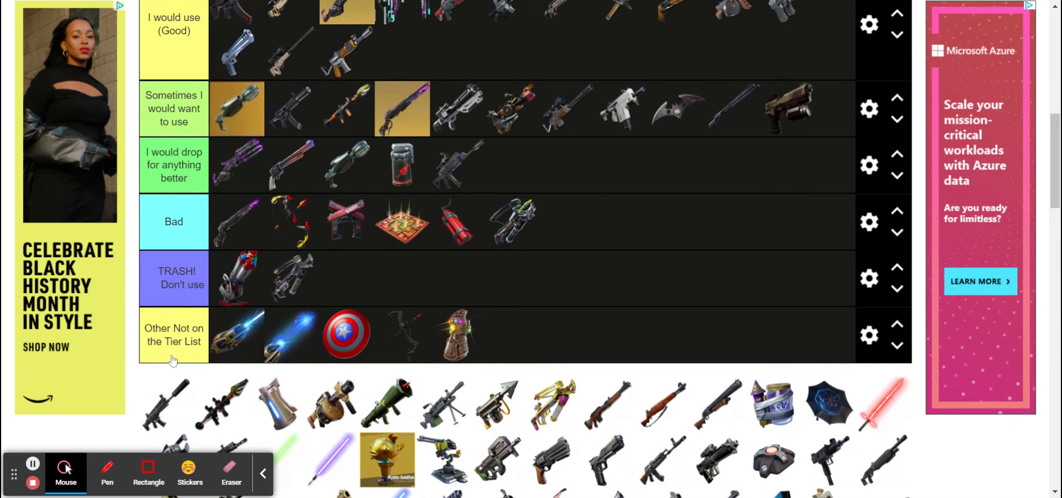
{"action": "left_click_drag", "start_coordinate": [176, 387], "coordinate": [793, 157]}
Place the dark rocket launcher in a tier above Bad and look through the remaining unranked images.
{"action": "scroll", "coordinate": [486, 281], "scroll_direction": "down", "scroll_amount": 6}
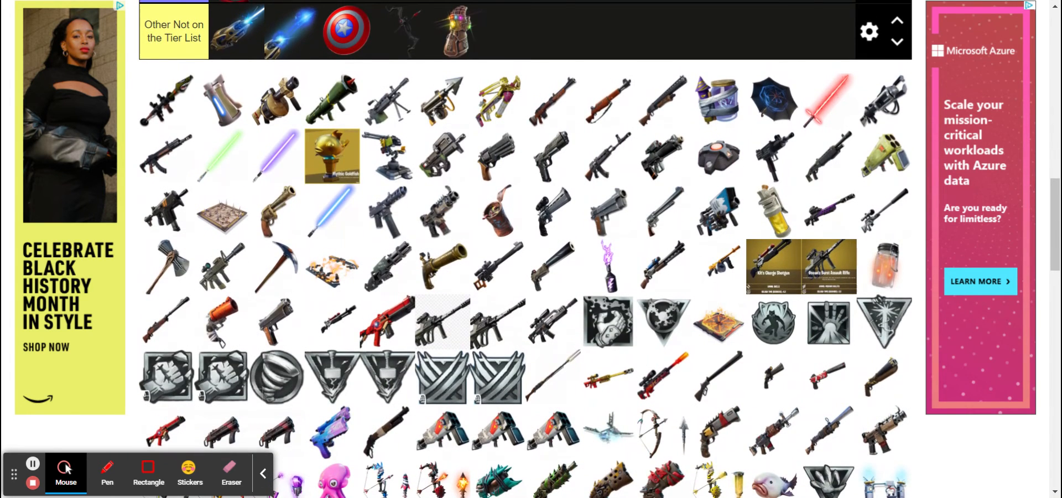
{"action": "scroll", "coordinate": [224, 117], "scroll_direction": "up", "scroll_amount": 4}
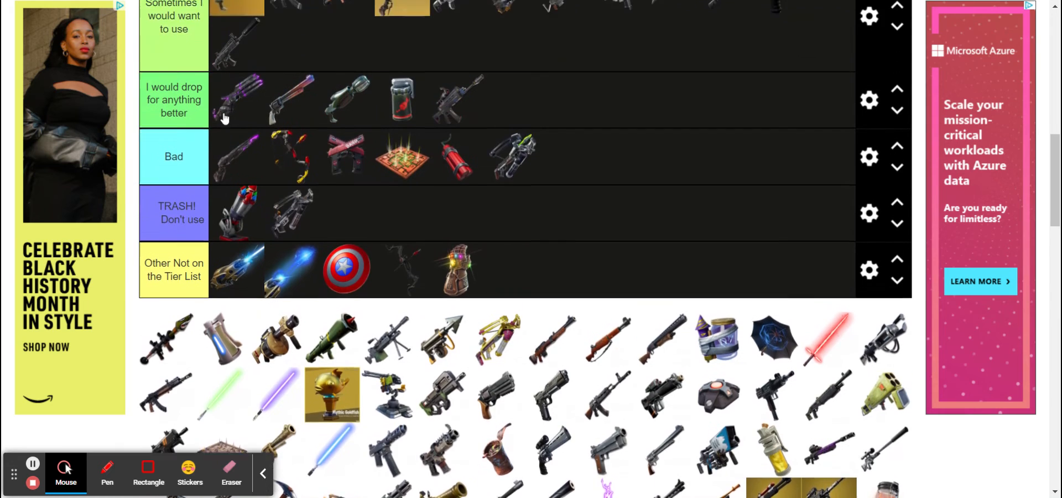
{"action": "scroll", "coordinate": [224, 118], "scroll_direction": "up", "scroll_amount": 2}
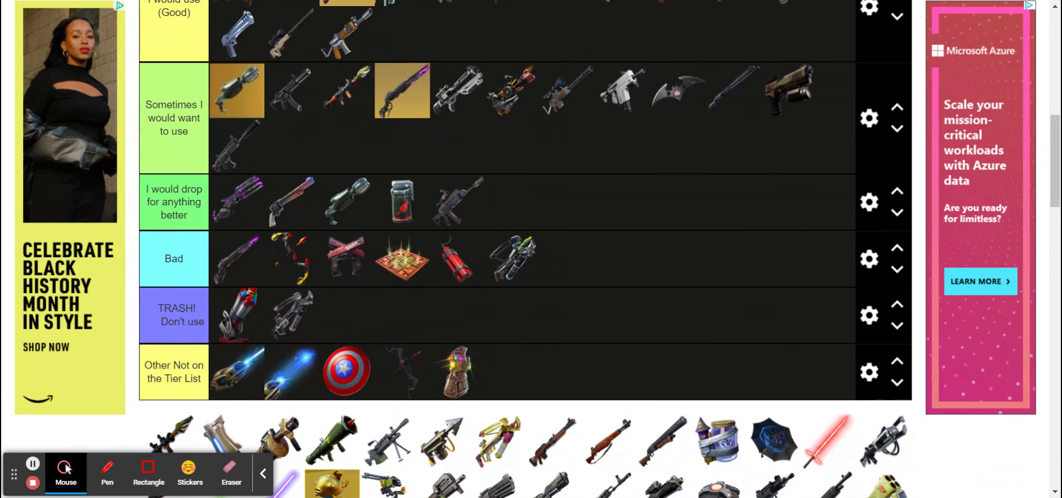
{"action": "left_click_drag", "start_coordinate": [166, 434], "coordinate": [419, 243]}
{"action": "scroll", "coordinate": [508, 40], "scroll_direction": "up", "scroll_amount": 4}
{"action": "scroll", "coordinate": [418, 243], "scroll_direction": "down", "scroll_amount": 8}
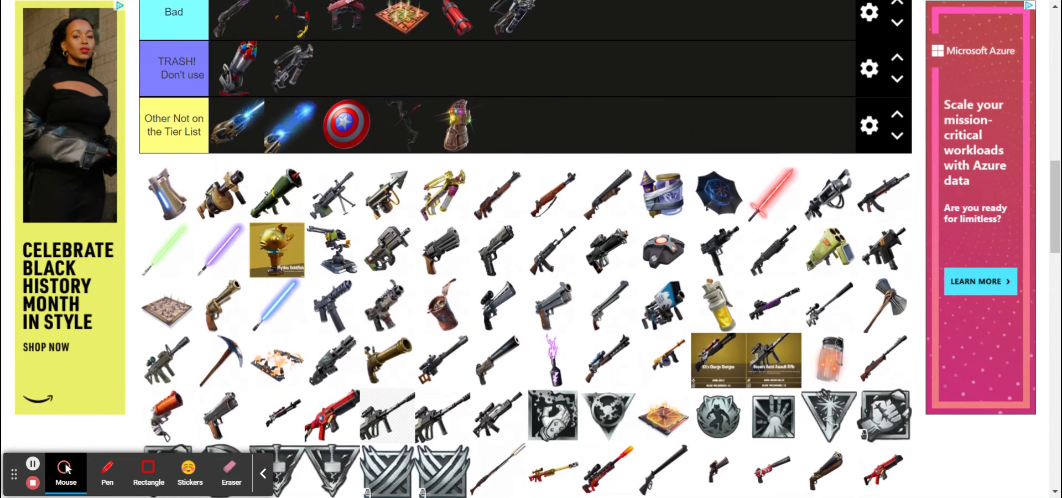
{"action": "scroll", "coordinate": [331, 453], "scroll_direction": "down", "scroll_amount": 6}
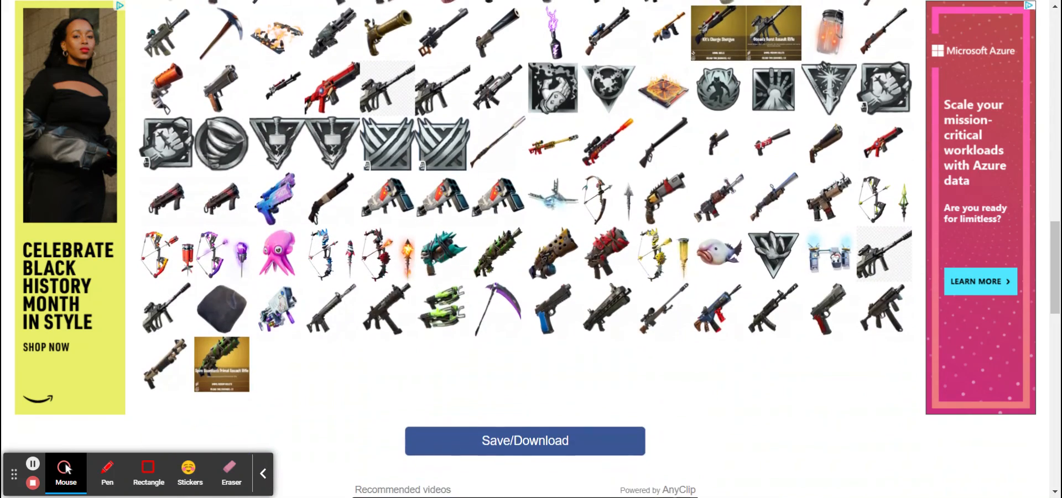
Add the grey cylinder with the blue light to the end of I would use (Good).
{"action": "scroll", "coordinate": [330, 122], "scroll_direction": "up", "scroll_amount": 12}
{"action": "scroll", "coordinate": [415, 220], "scroll_direction": "up", "scroll_amount": 3}
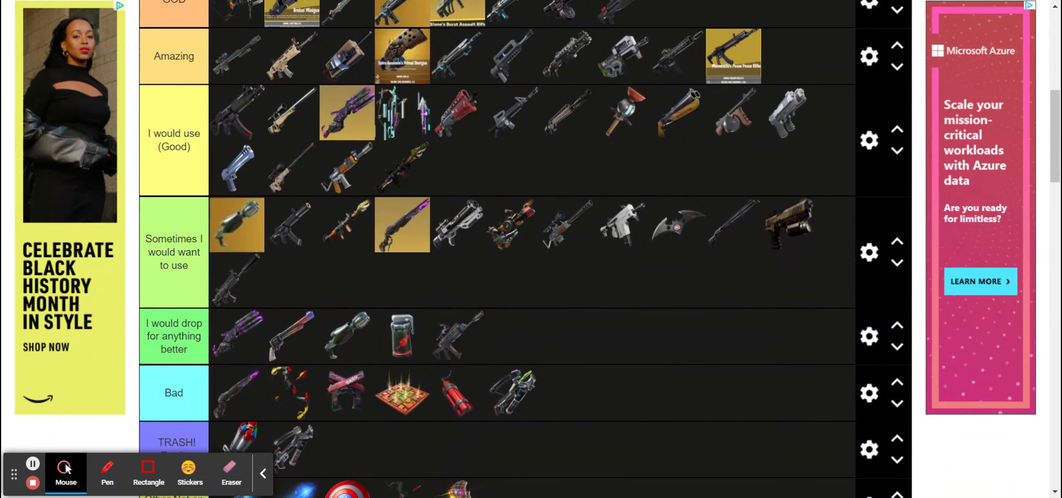
{"action": "scroll", "coordinate": [412, 216], "scroll_direction": "down", "scroll_amount": 6}
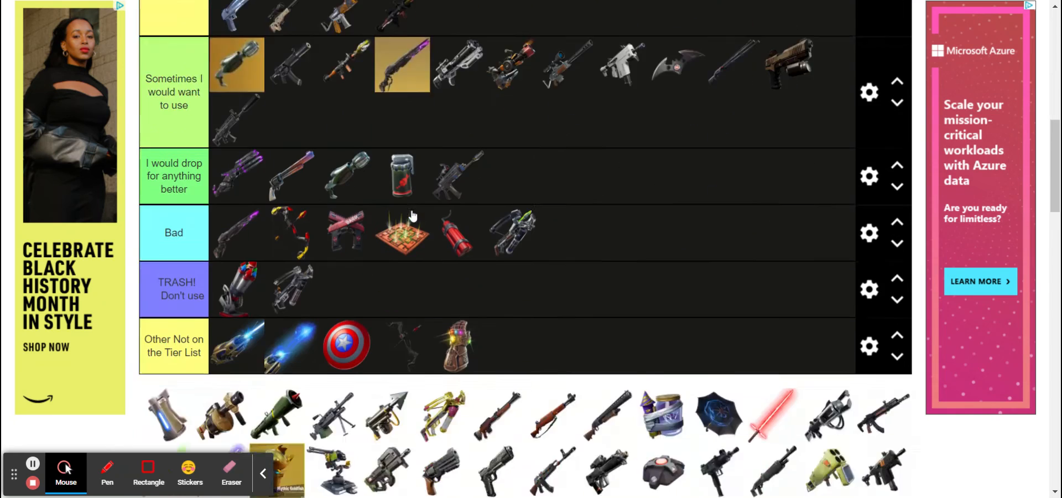
{"action": "scroll", "coordinate": [412, 216], "scroll_direction": "up", "scroll_amount": 3}
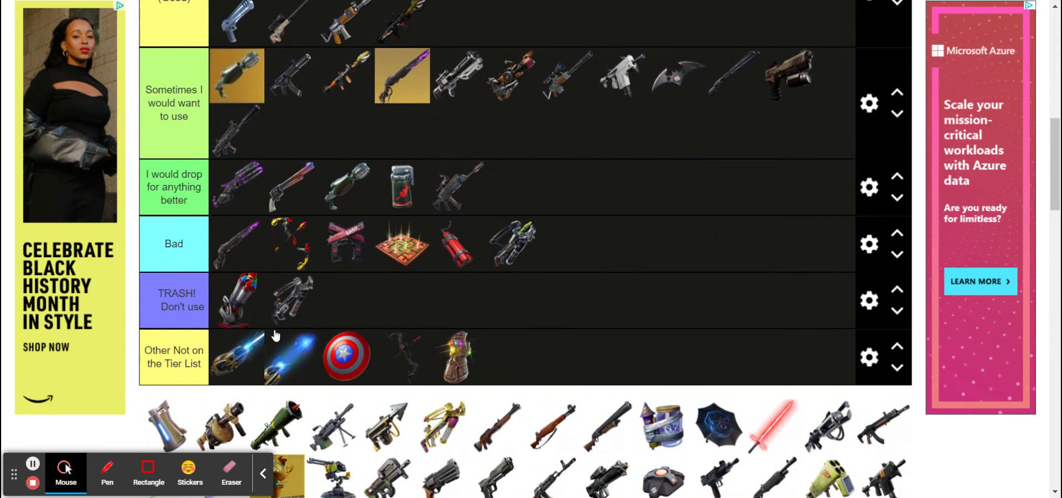
{"action": "left_click_drag", "start_coordinate": [158, 438], "coordinate": [520, 25]}
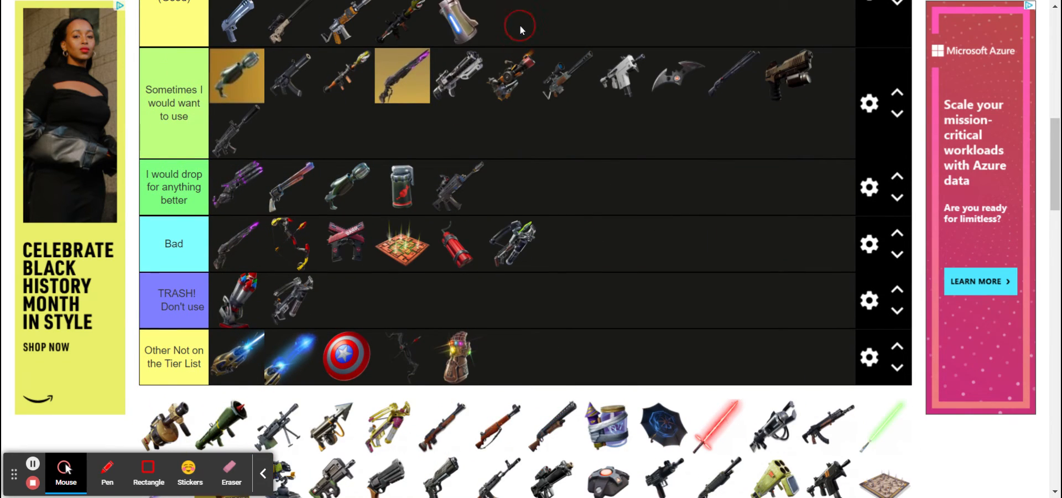
{"action": "scroll", "coordinate": [520, 25], "scroll_direction": "up", "scroll_amount": 2}
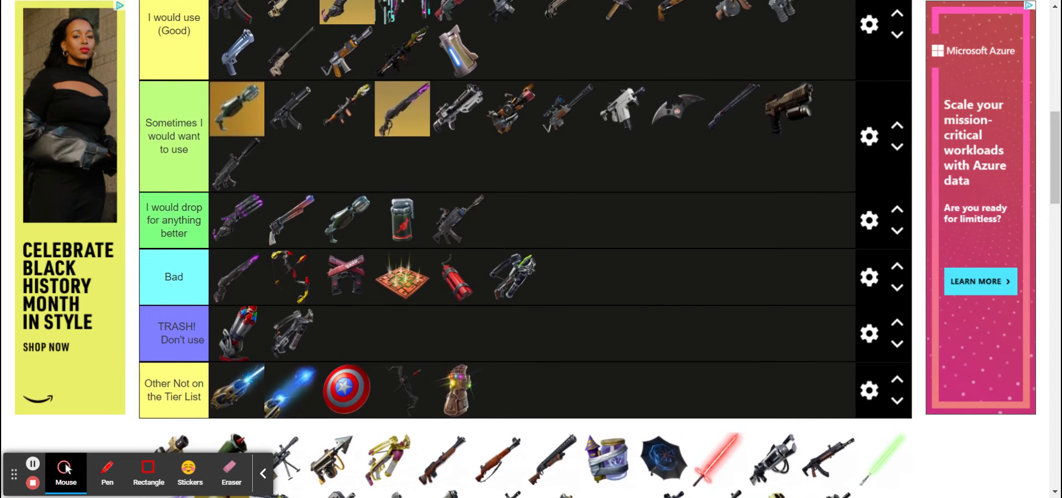
Add the brown drum launcher to the end of Amazing and the green rocket launcher to the end of GOD.
{"action": "scroll", "coordinate": [337, 252], "scroll_direction": "down", "scroll_amount": 2}
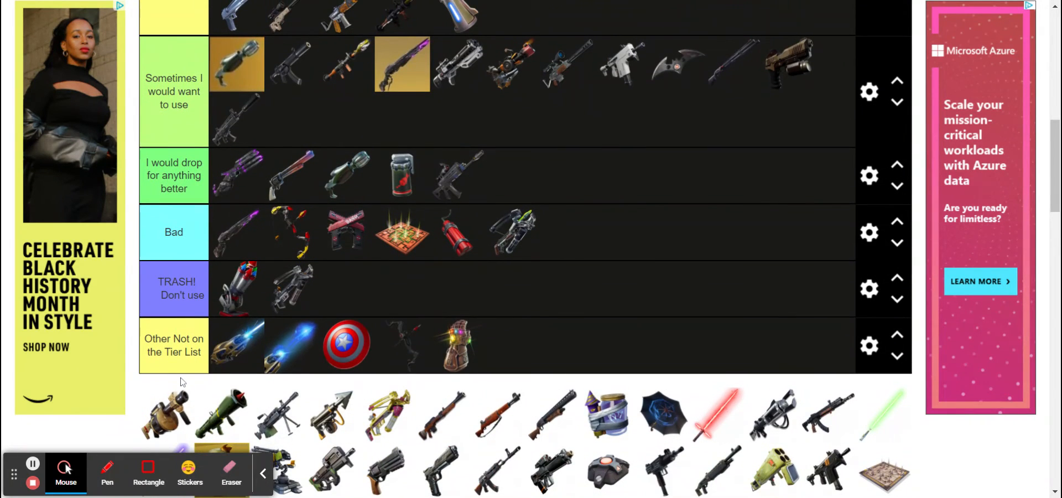
{"action": "left_click_drag", "start_coordinate": [176, 412], "coordinate": [802, 154]}
{"action": "scroll", "coordinate": [732, 157], "scroll_direction": "down", "scroll_amount": 5}
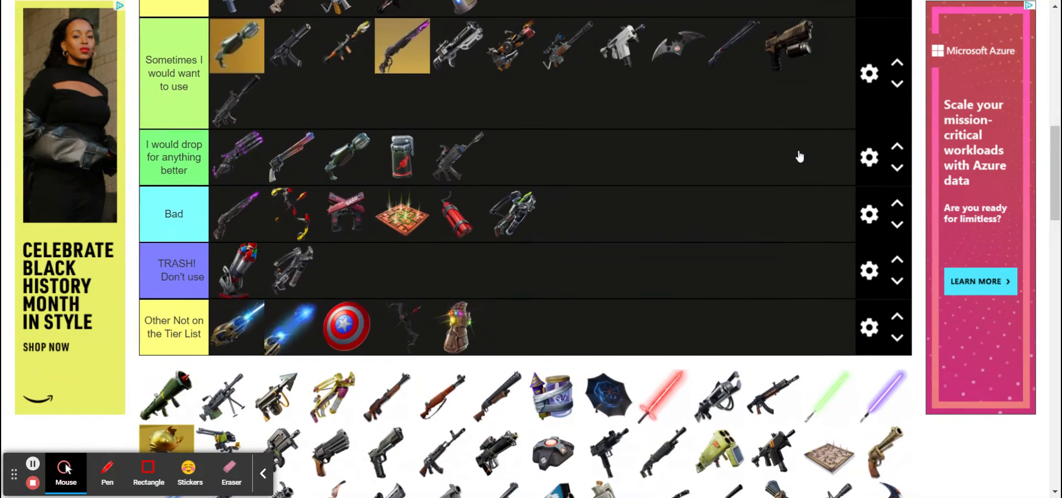
{"action": "scroll", "coordinate": [732, 156], "scroll_direction": "up", "scroll_amount": 1}
{"action": "left_click_drag", "start_coordinate": [176, 443], "coordinate": [739, 94]}
Add the light machine gun with the bipod to the end of I would use (Good).
{"action": "scroll", "coordinate": [739, 94], "scroll_direction": "down", "scroll_amount": 7}
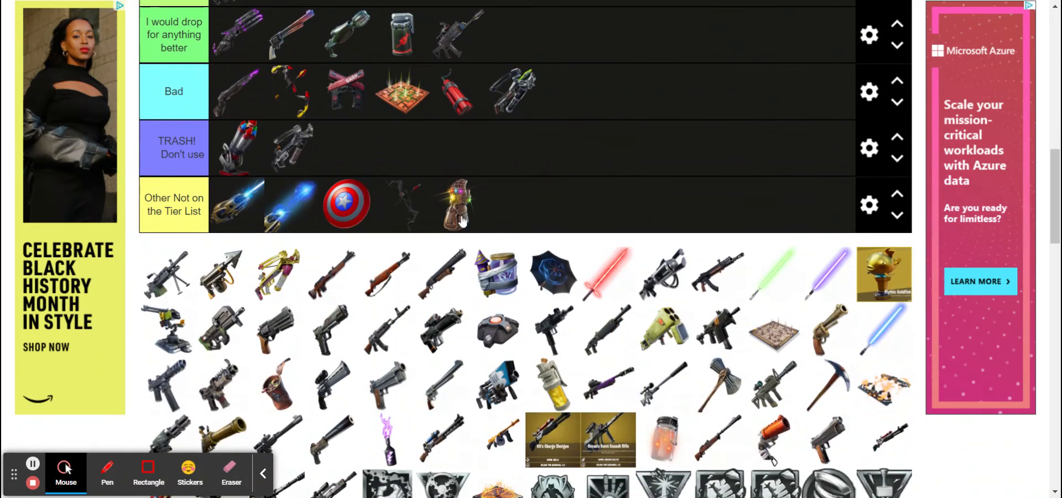
{"action": "scroll", "coordinate": [739, 95], "scroll_direction": "up", "scroll_amount": 2}
{"action": "left_click_drag", "start_coordinate": [169, 379], "coordinate": [401, 182]}
{"action": "left_click_drag", "start_coordinate": [433, 145], "coordinate": [531, 65]}
{"action": "scroll", "coordinate": [439, 78], "scroll_direction": "up", "scroll_amount": 2}
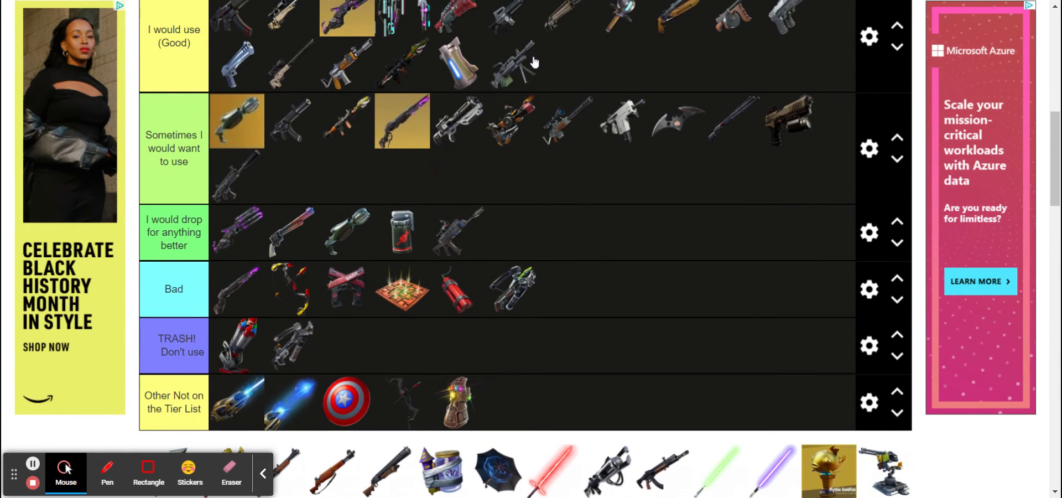
Try the harpoon gun in I would drop for anything better and Sometimes I would want to use, settling it at the end of I would use (Good).
{"action": "scroll", "coordinate": [531, 64], "scroll_direction": "down", "scroll_amount": 3}
{"action": "left_click_drag", "start_coordinate": [168, 293], "coordinate": [657, 41]}
{"action": "scroll", "coordinate": [657, 41], "scroll_direction": "up", "scroll_amount": 4}
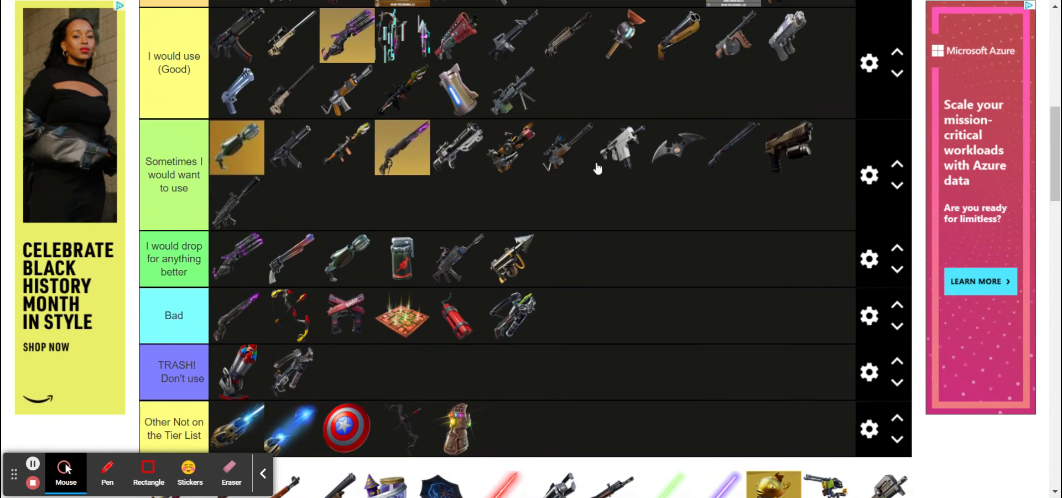
{"action": "left_click", "coordinate": [520, 271]}
{"action": "left_click_drag", "start_coordinate": [521, 271], "coordinate": [368, 213]}
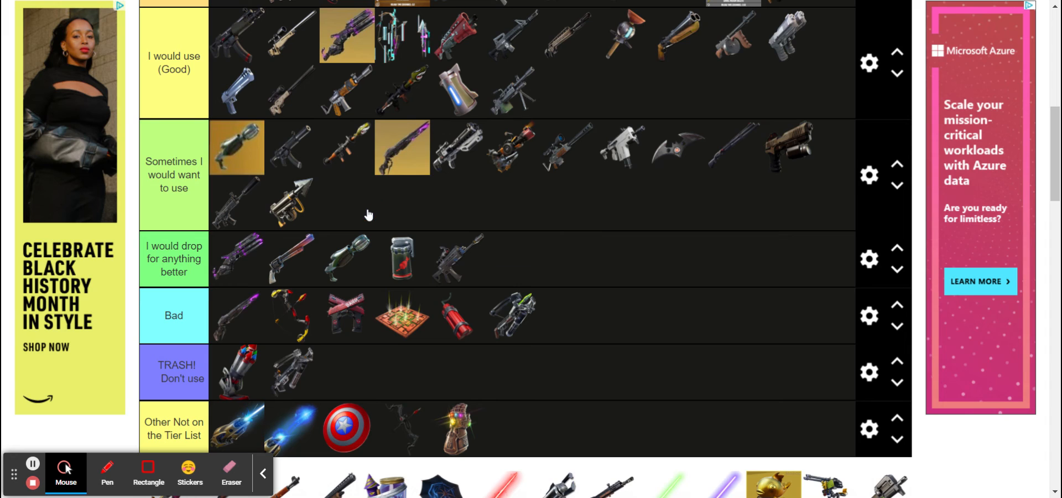
{"action": "left_click_drag", "start_coordinate": [280, 199], "coordinate": [575, 91]}
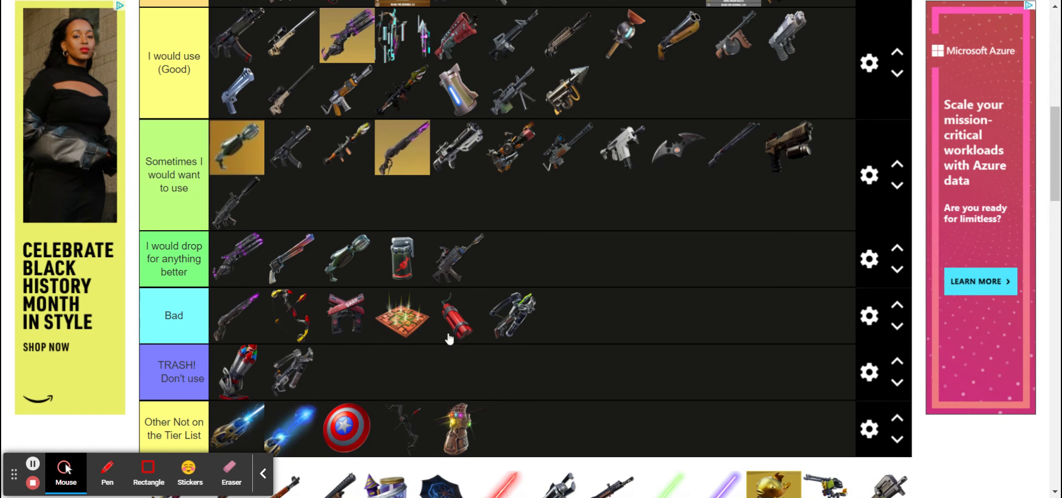
Add the gold crossbow to the end of TRASH! Don't use and the dark wooden rifle to the end of Amazing.
{"action": "scroll", "coordinate": [449, 338], "scroll_direction": "down", "scroll_amount": 5}
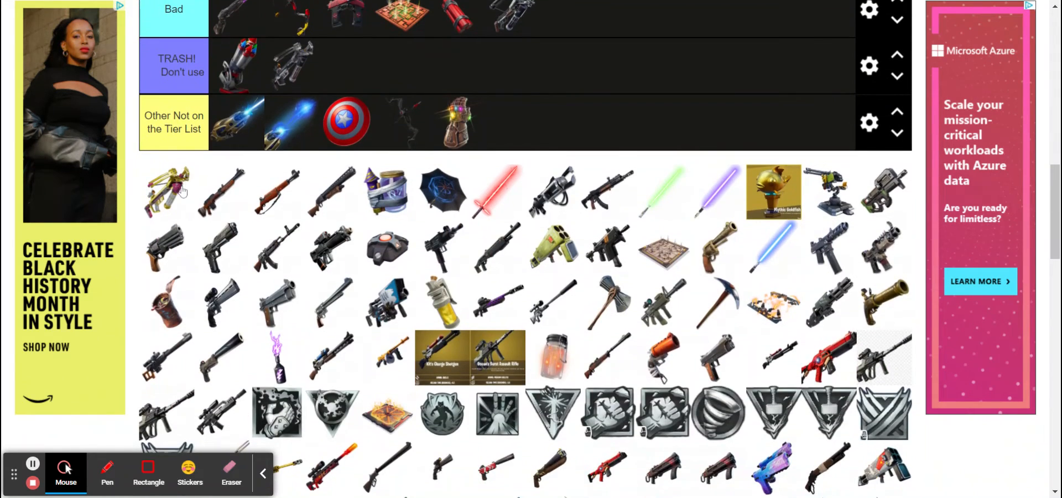
{"action": "left_click_drag", "start_coordinate": [183, 180], "coordinate": [658, 79]}
{"action": "scroll", "coordinate": [545, 56], "scroll_direction": "up", "scroll_amount": 5}
{"action": "scroll", "coordinate": [657, 79], "scroll_direction": "up", "scroll_amount": 2}
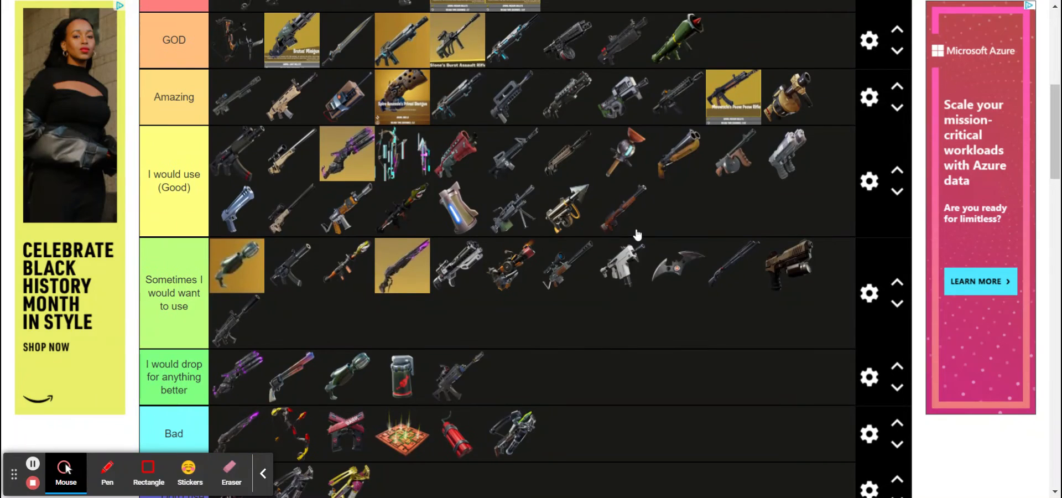
{"action": "left_click_drag", "start_coordinate": [629, 227], "coordinate": [778, 157]}
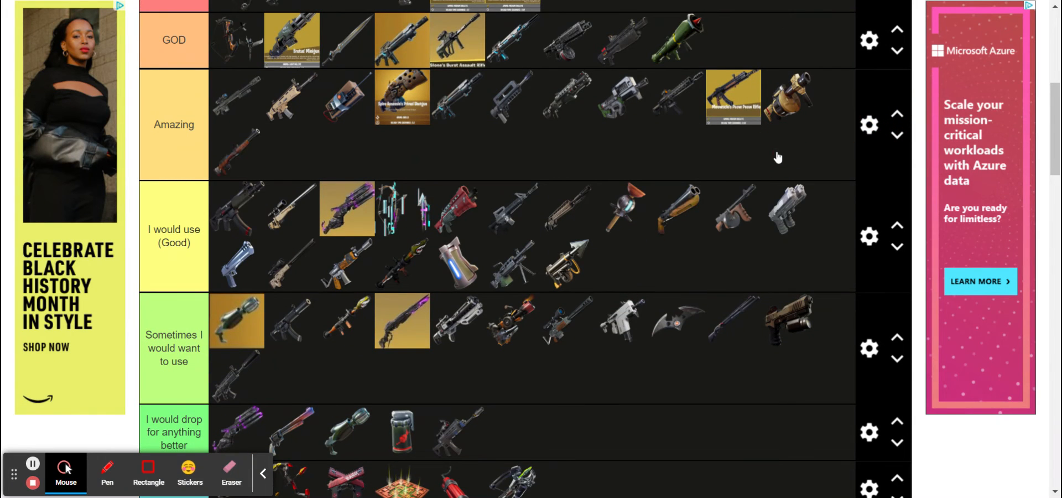
Add the orange-brown wooden rifle to the end of I would drop for anything better.
{"action": "scroll", "coordinate": [778, 156], "scroll_direction": "down", "scroll_amount": 6}
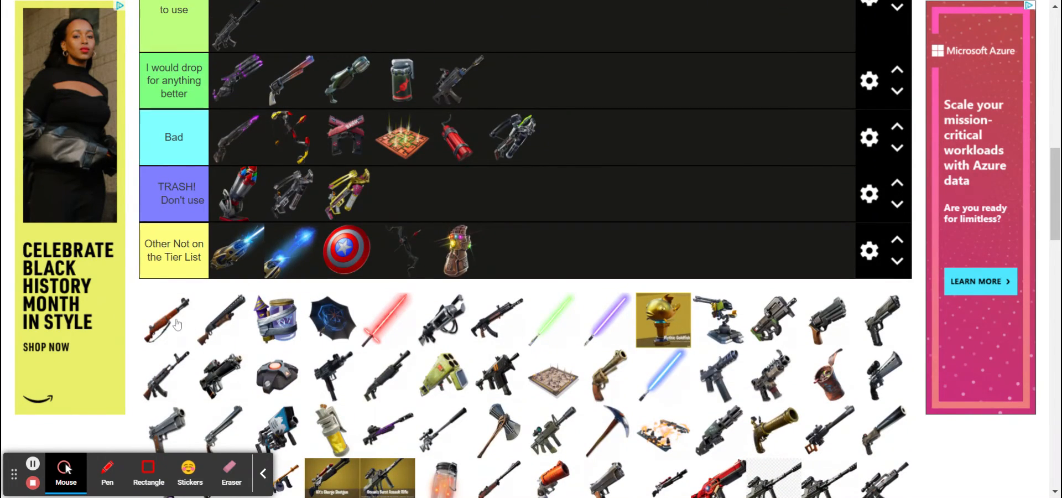
{"action": "left_click_drag", "start_coordinate": [186, 327], "coordinate": [559, 85]}
{"action": "scroll", "coordinate": [560, 86], "scroll_direction": "up", "scroll_amount": 1}
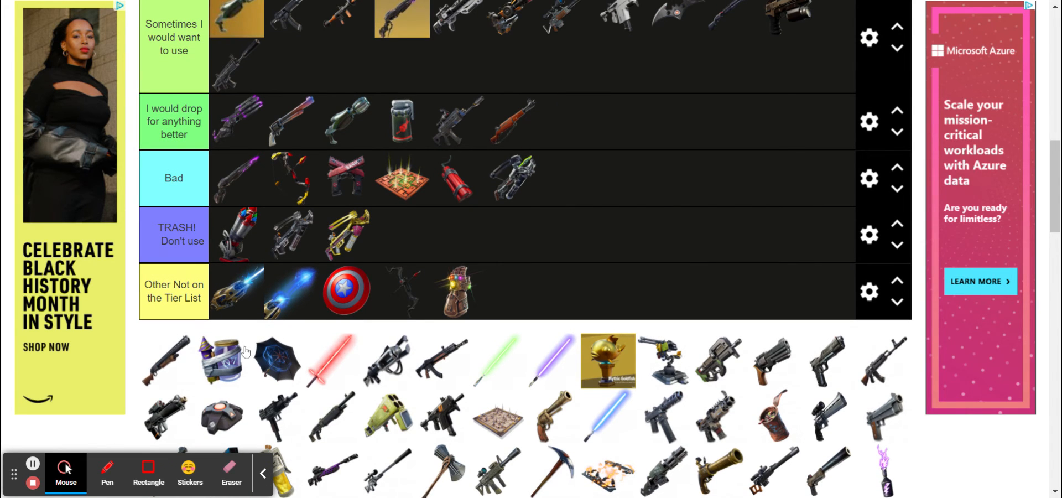
Place the brown pump shotgun in Sometimes I would want to use, then move it to the end of I would use (Good).
{"action": "left_click_drag", "start_coordinate": [159, 371], "coordinate": [520, 58]}
{"action": "scroll", "coordinate": [499, 146], "scroll_direction": "up", "scroll_amount": 1}
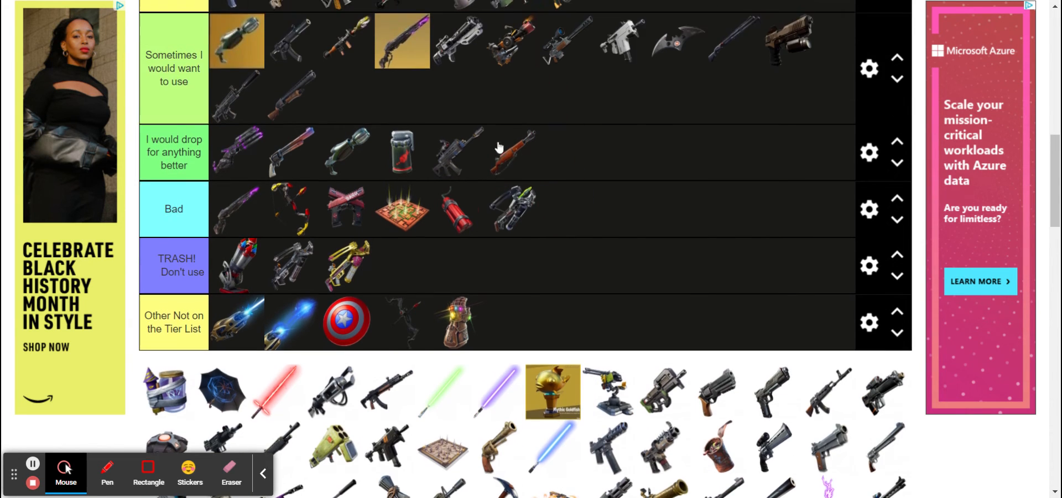
{"action": "scroll", "coordinate": [499, 146], "scroll_direction": "up", "scroll_amount": 1}
{"action": "left_click_drag", "start_coordinate": [291, 158], "coordinate": [672, 44]}
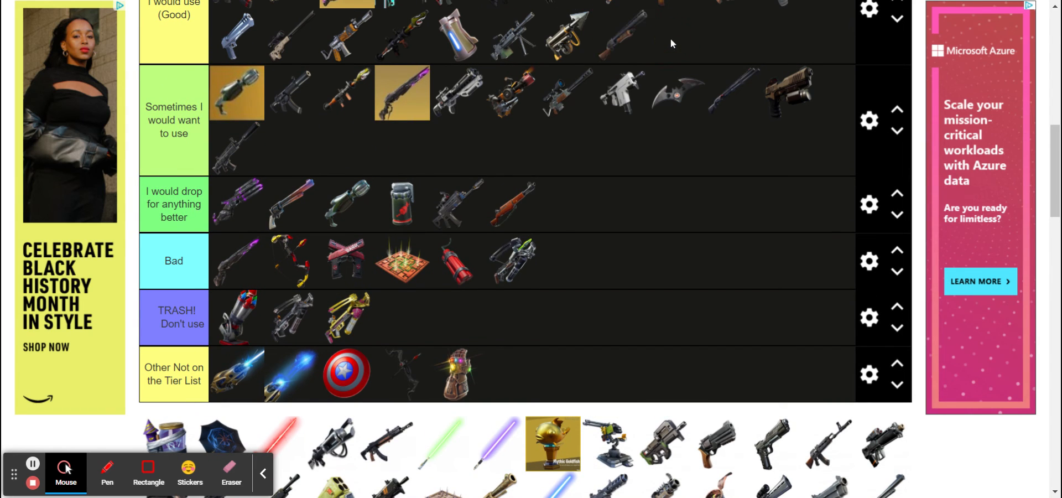
Place the purple-roofed castle jar in Sometimes I would want to use, then move it to Bad, just before the last crossbow.
{"action": "scroll", "coordinate": [672, 43], "scroll_direction": "down", "scroll_amount": 1}
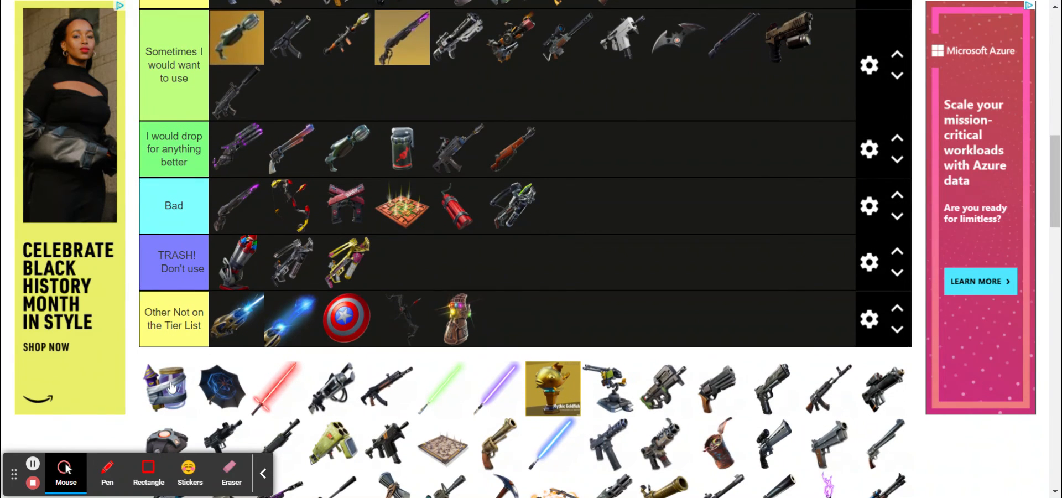
{"action": "left_click_drag", "start_coordinate": [172, 387], "coordinate": [519, 123]}
{"action": "scroll", "coordinate": [518, 125], "scroll_direction": "up", "scroll_amount": 3}
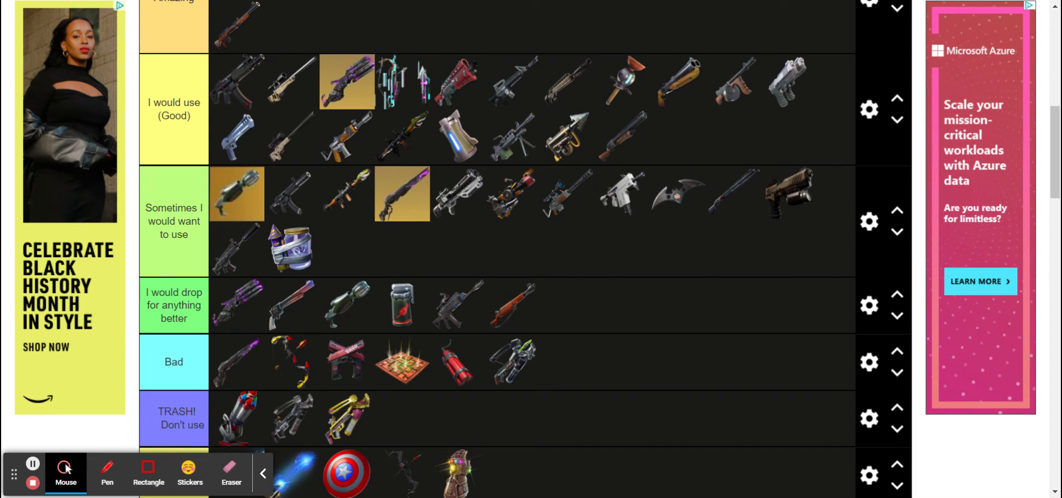
{"action": "left_click_drag", "start_coordinate": [294, 250], "coordinate": [562, 369]}
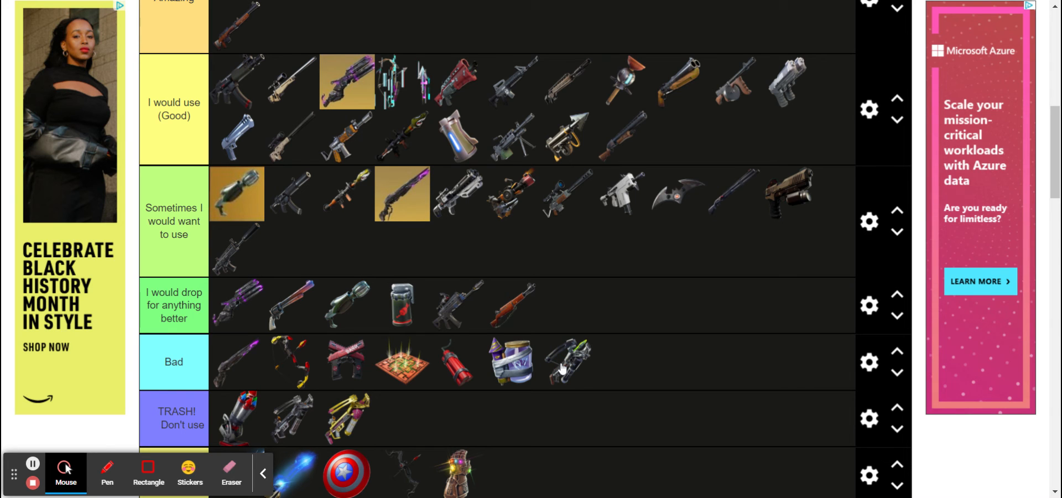
Add the dark blue umbrella to the end of Sometimes I would want to use.
{"action": "scroll", "coordinate": [525, 249], "scroll_direction": "down", "scroll_amount": 3}
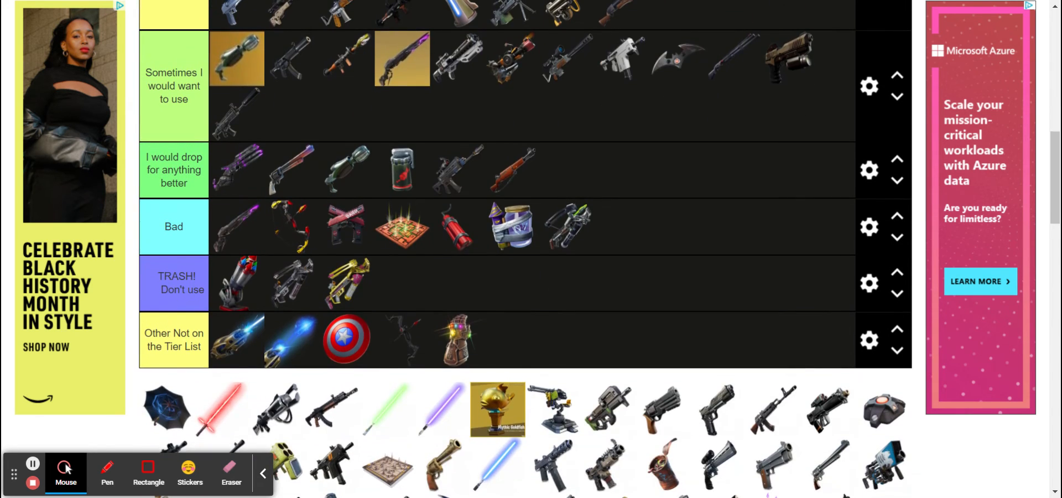
{"action": "scroll", "coordinate": [185, 310], "scroll_direction": "down", "scroll_amount": 3}
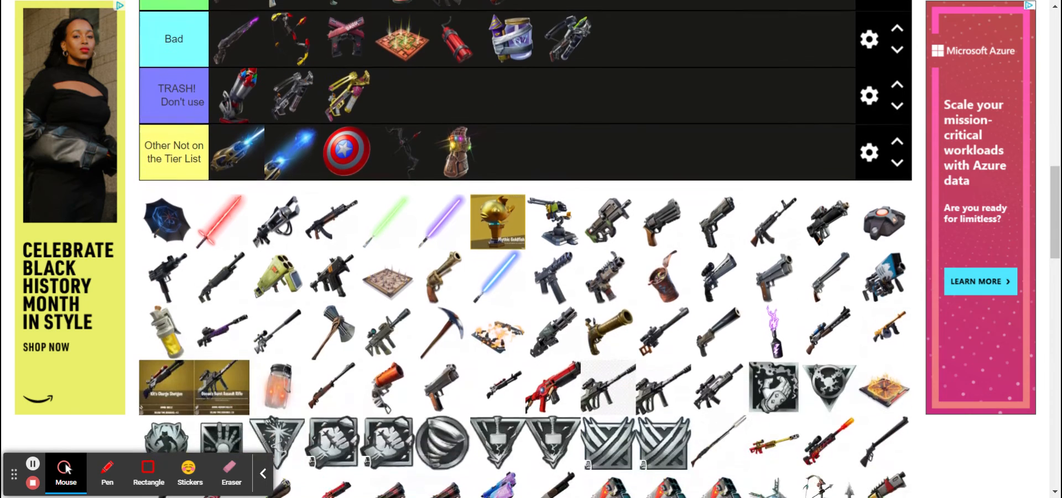
{"action": "scroll", "coordinate": [184, 299], "scroll_direction": "up", "scroll_amount": 4}
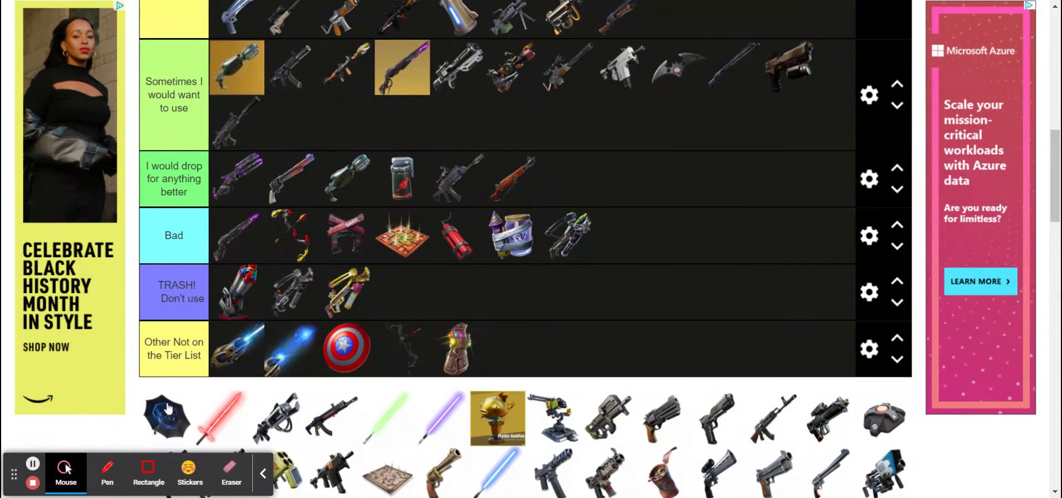
{"action": "left_click_drag", "start_coordinate": [168, 414], "coordinate": [582, 124]}
{"action": "scroll", "coordinate": [381, 185], "scroll_direction": "up", "scroll_amount": 1}
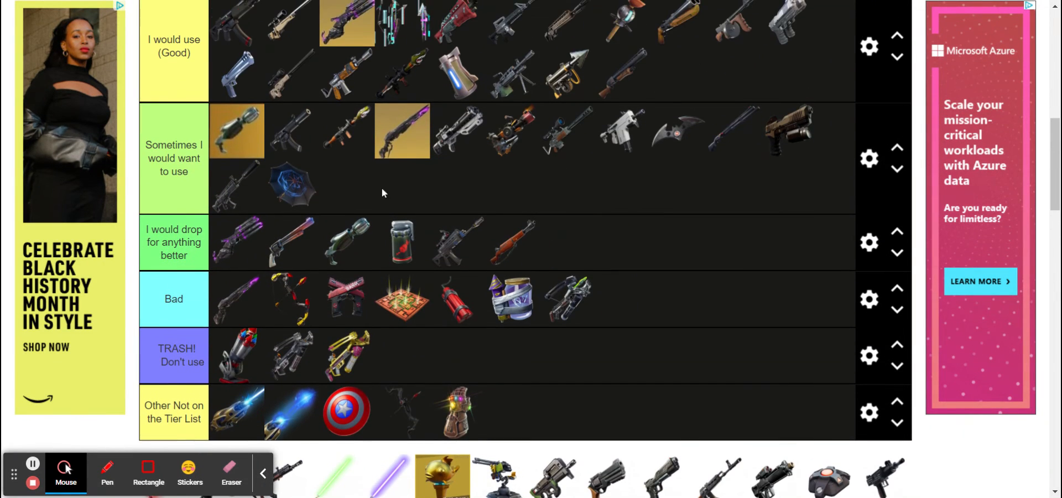
Place the red lightsaber in I would use (Good), then move it to the end of Amazing.
{"action": "scroll", "coordinate": [380, 198], "scroll_direction": "down", "scroll_amount": 1}
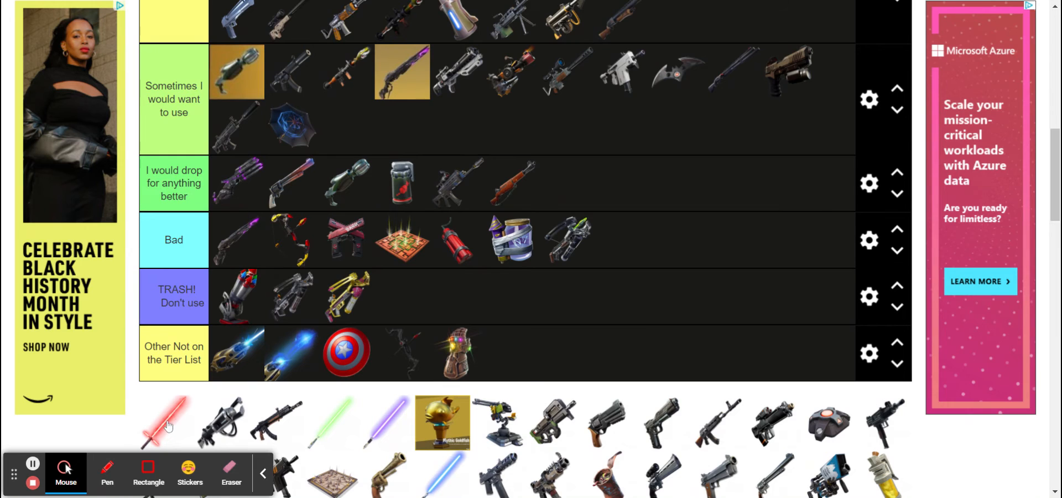
{"action": "left_click_drag", "start_coordinate": [168, 425], "coordinate": [686, 14]}
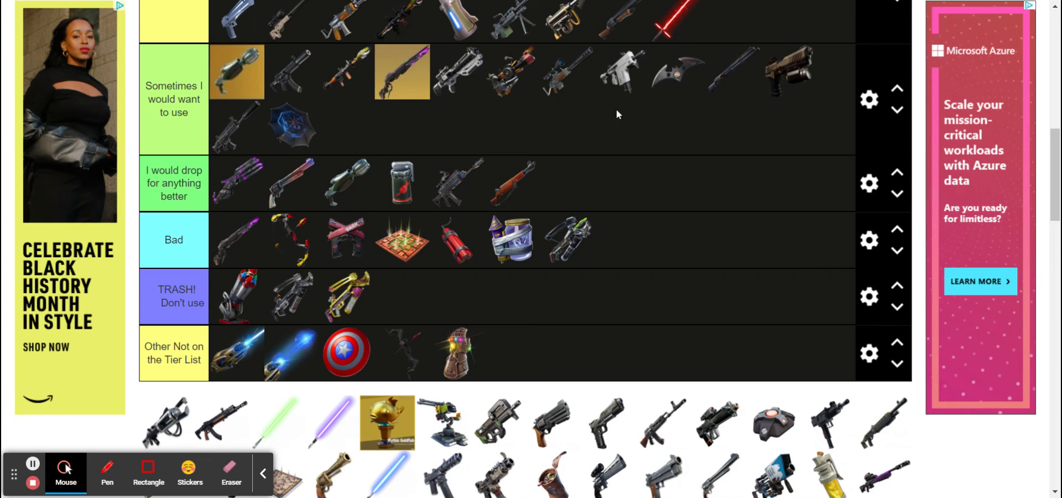
{"action": "scroll", "coordinate": [618, 114], "scroll_direction": "up", "scroll_amount": 3}
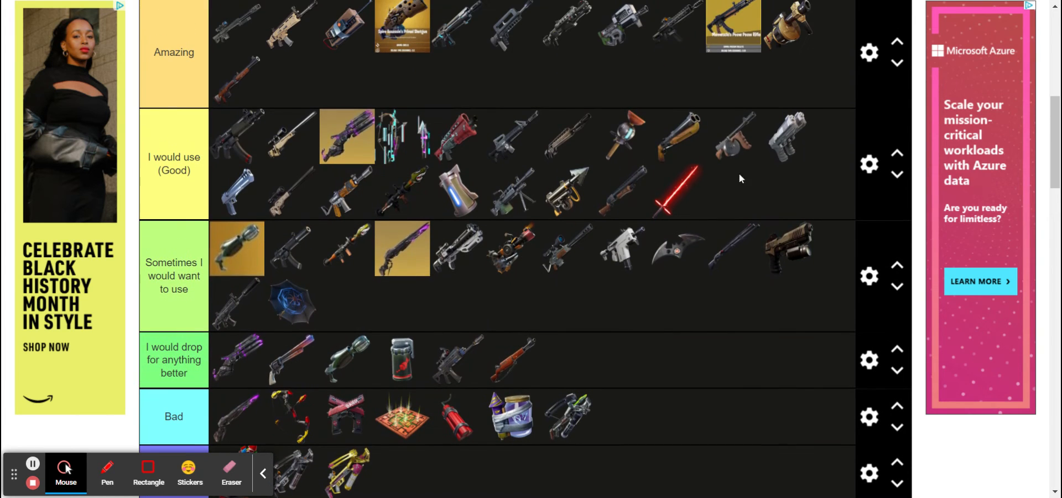
{"action": "left_click_drag", "start_coordinate": [676, 196], "coordinate": [417, 78]}
Place the silver-and-black grappling gun in Sometimes I would want to use, then move it to the end of OP.
{"action": "scroll", "coordinate": [416, 79], "scroll_direction": "down", "scroll_amount": 1}
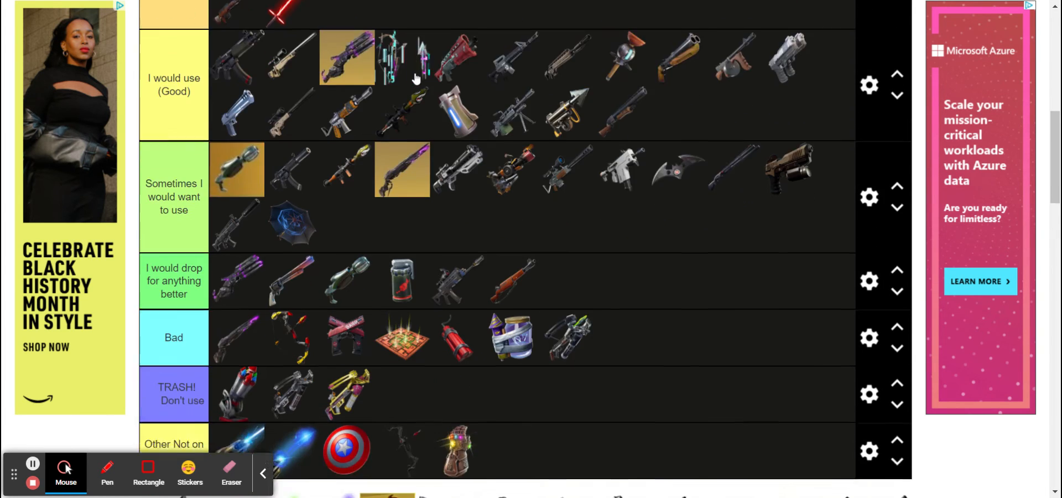
{"action": "scroll", "coordinate": [416, 79], "scroll_direction": "down", "scroll_amount": 3}
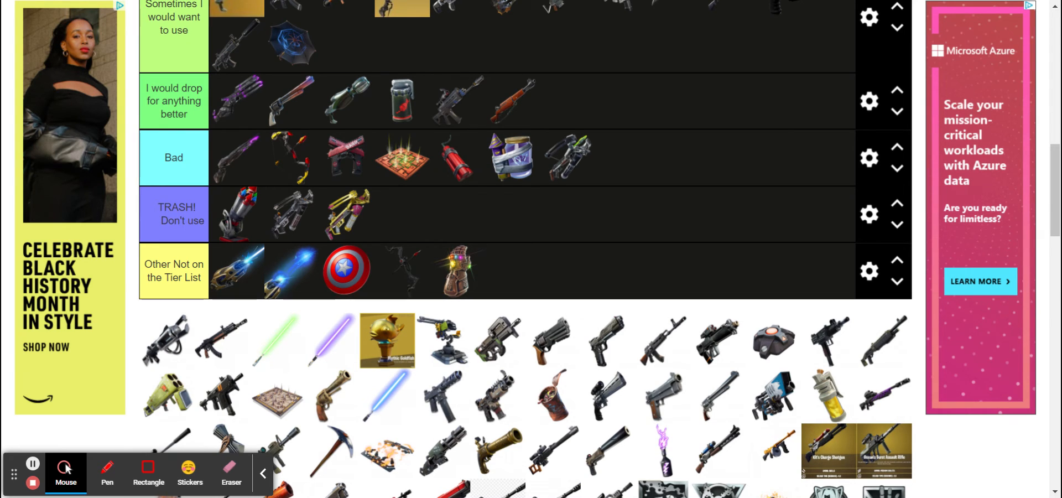
{"action": "left_click_drag", "start_coordinate": [166, 342], "coordinate": [406, 54]}
{"action": "scroll", "coordinate": [406, 50], "scroll_direction": "up", "scroll_amount": 6}
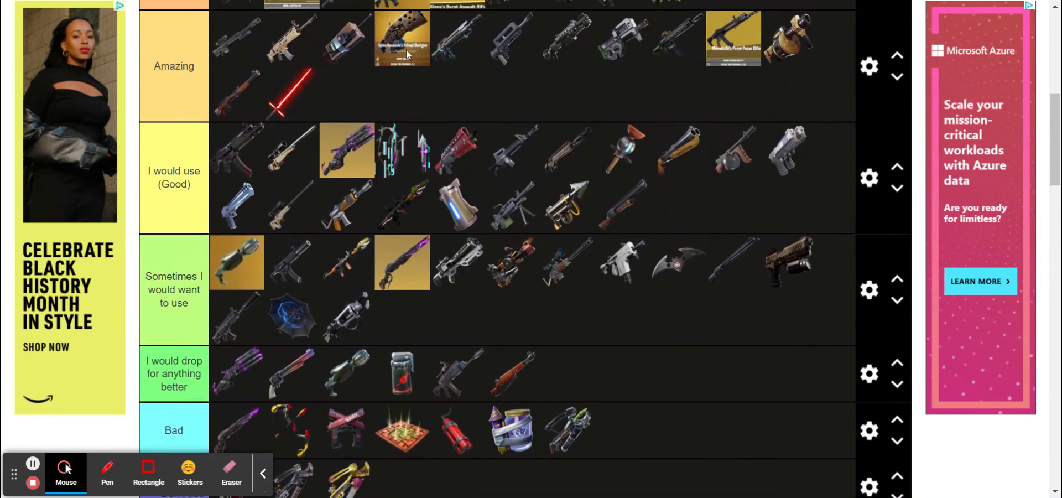
{"action": "left_click_drag", "start_coordinate": [358, 394], "coordinate": [682, 13]}
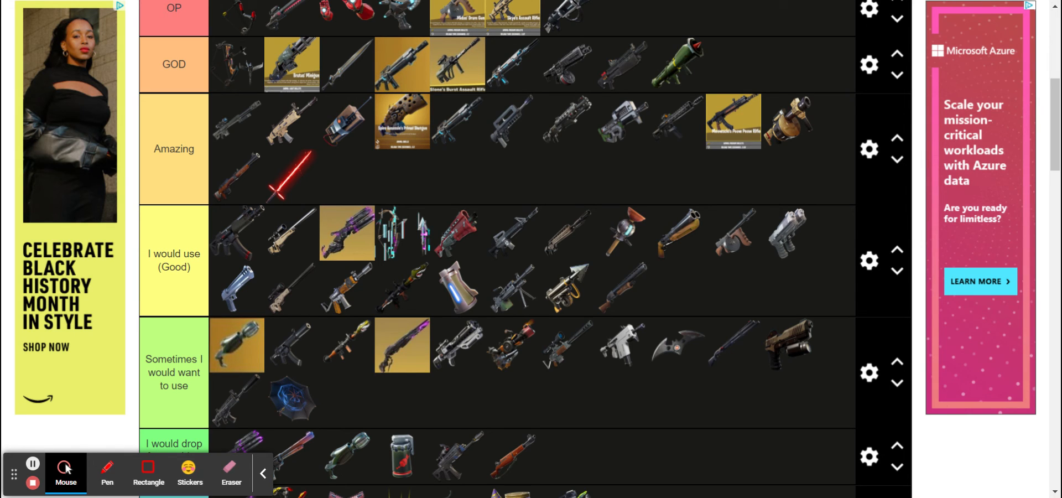
{"action": "scroll", "coordinate": [628, 286], "scroll_direction": "down", "scroll_amount": 8}
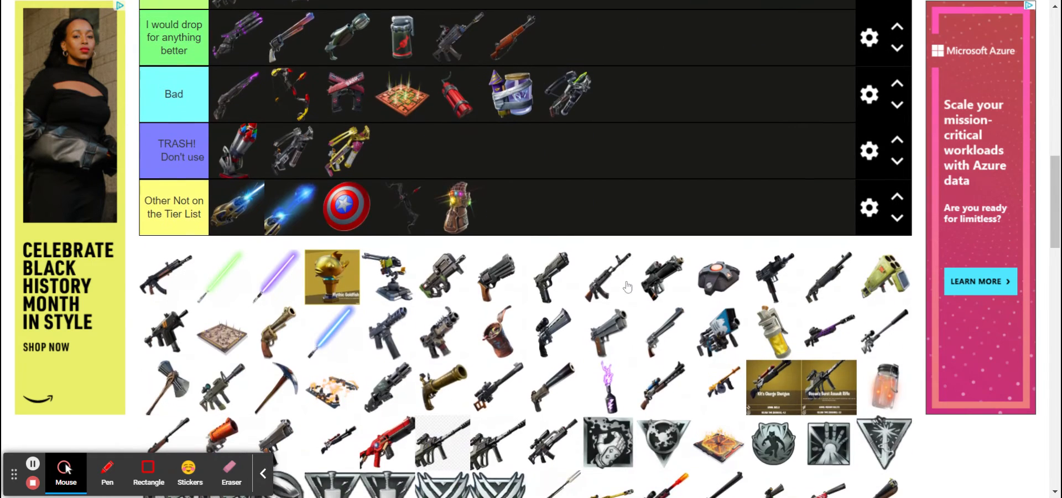
{"action": "scroll", "coordinate": [186, 332], "scroll_direction": "up", "scroll_amount": 1}
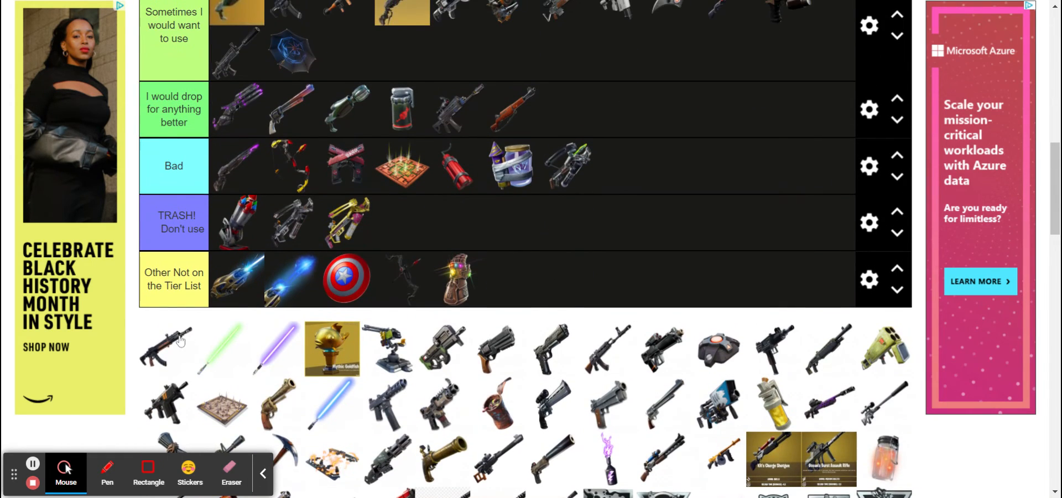
Add the first unranked black-and-brown rifle to the end of I would use (Good).
{"action": "left_click_drag", "start_coordinate": [184, 332], "coordinate": [735, 166]}
{"action": "scroll", "coordinate": [613, 54], "scroll_direction": "up", "scroll_amount": 3}
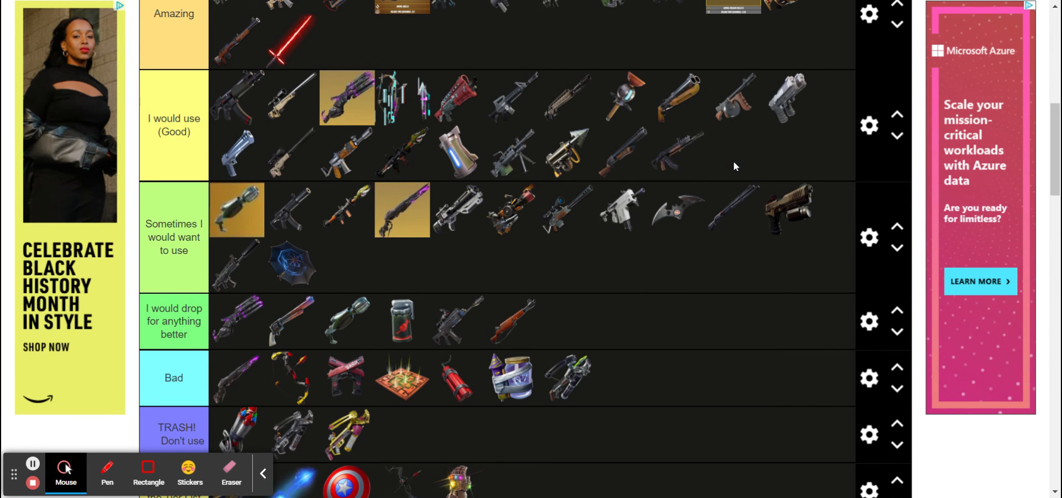
Place the green and purple lightsabers in Sometimes I would want to use, then move both to the end of Amazing.
{"action": "scroll", "coordinate": [143, 299], "scroll_direction": "down", "scroll_amount": 4}
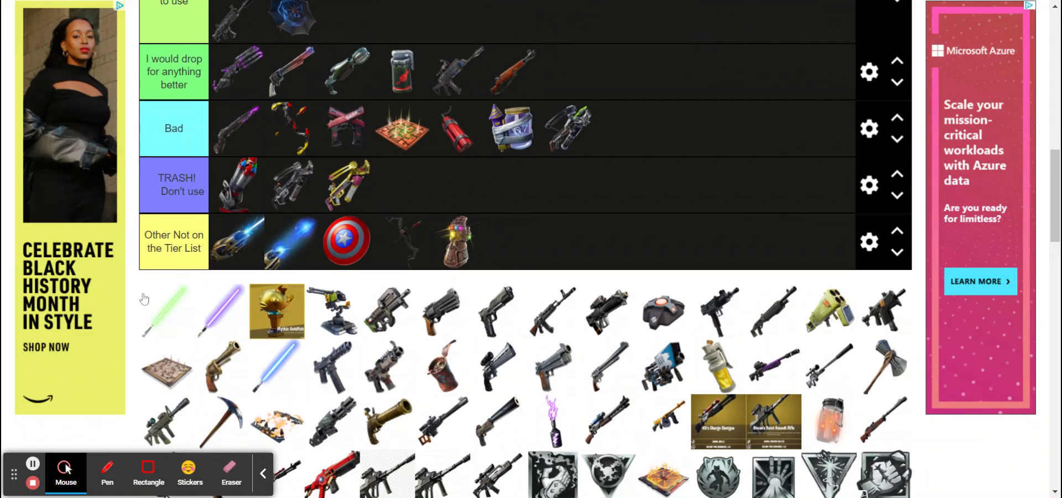
{"action": "left_click_drag", "start_coordinate": [164, 311], "coordinate": [338, 21]}
{"action": "left_click", "coordinate": [169, 315]}
{"action": "left_click_drag", "start_coordinate": [170, 315], "coordinate": [570, 23]}
{"action": "scroll", "coordinate": [514, 136], "scroll_direction": "up", "scroll_amount": 5}
{"action": "left_click_drag", "start_coordinate": [346, 325], "coordinate": [412, 91]}
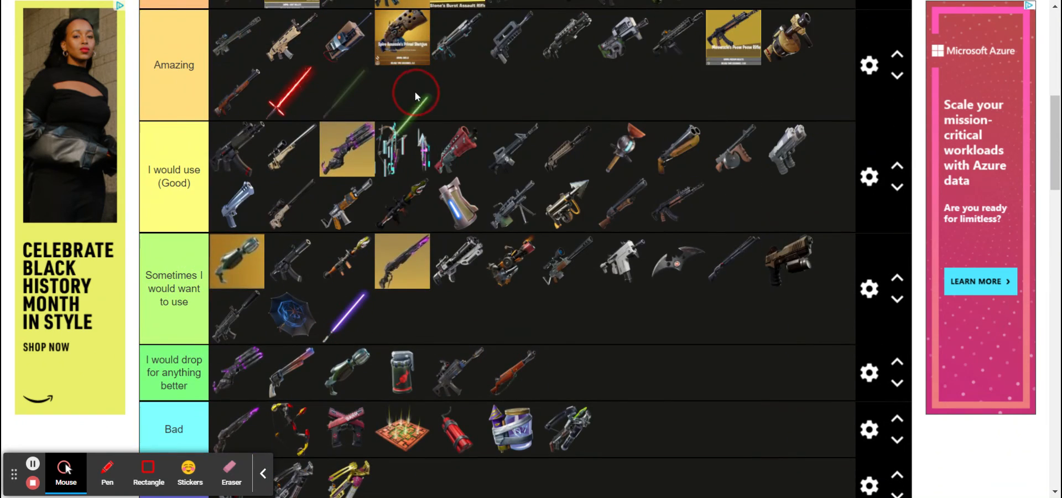
{"action": "left_click_drag", "start_coordinate": [343, 332], "coordinate": [456, 90]}
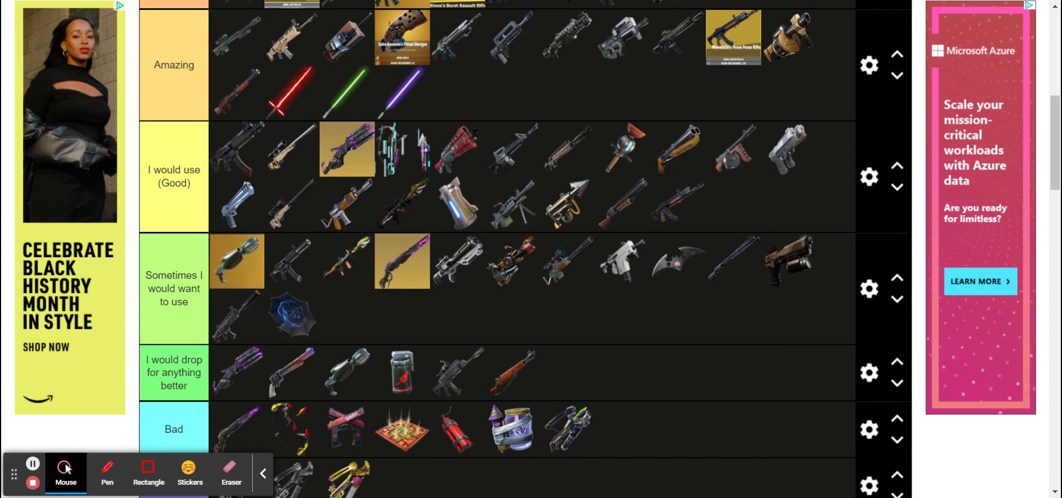
Place the golden Mythic Goldfish in Sometimes I would want to use, then move it to the end of GOD.
{"action": "scroll", "coordinate": [525, 249], "scroll_direction": "down", "scroll_amount": 5}
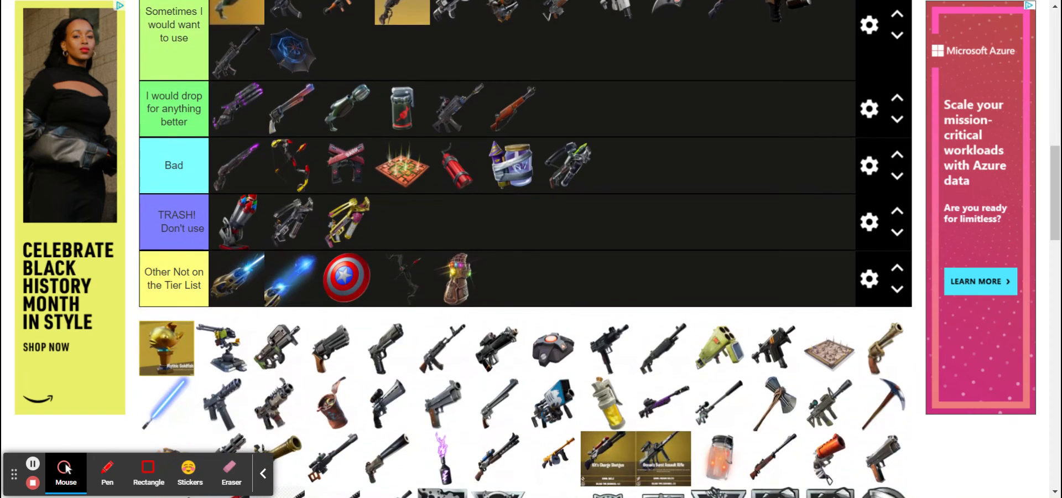
{"action": "scroll", "coordinate": [525, 249], "scroll_direction": "up", "scroll_amount": 1}
{"action": "left_click_drag", "start_coordinate": [166, 367], "coordinate": [704, 69]}
{"action": "scroll", "coordinate": [702, 67], "scroll_direction": "up", "scroll_amount": 8}
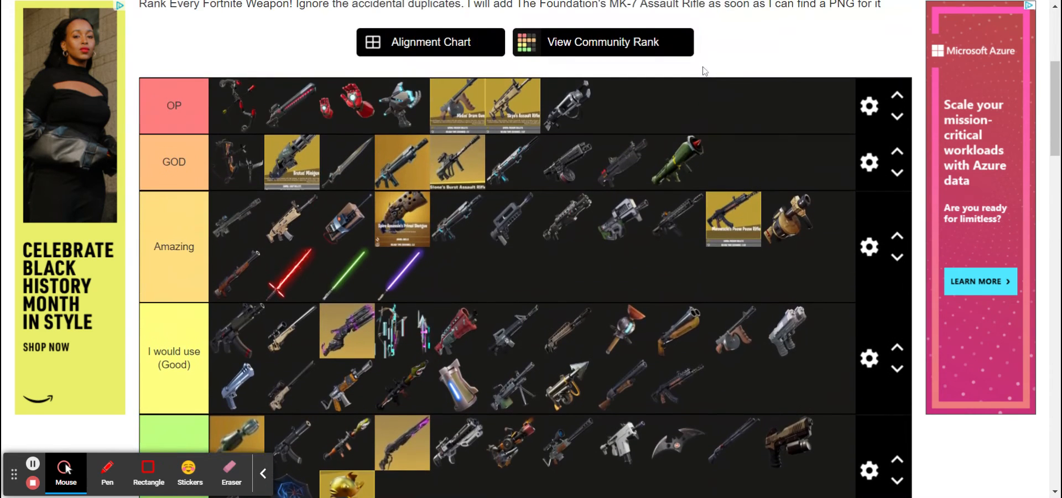
{"action": "scroll", "coordinate": [703, 67], "scroll_direction": "down", "scroll_amount": 1}
{"action": "left_click_drag", "start_coordinate": [365, 451], "coordinate": [782, 132]}
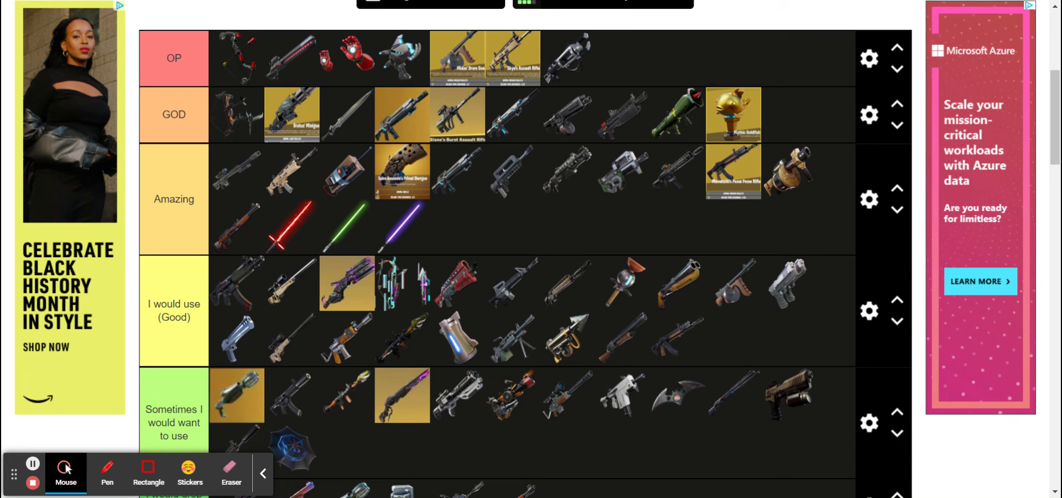
Place the mounted turret in Sometimes I would want to use, then move it to the end of GOD.
{"action": "scroll", "coordinate": [297, 232], "scroll_direction": "down", "scroll_amount": 10}
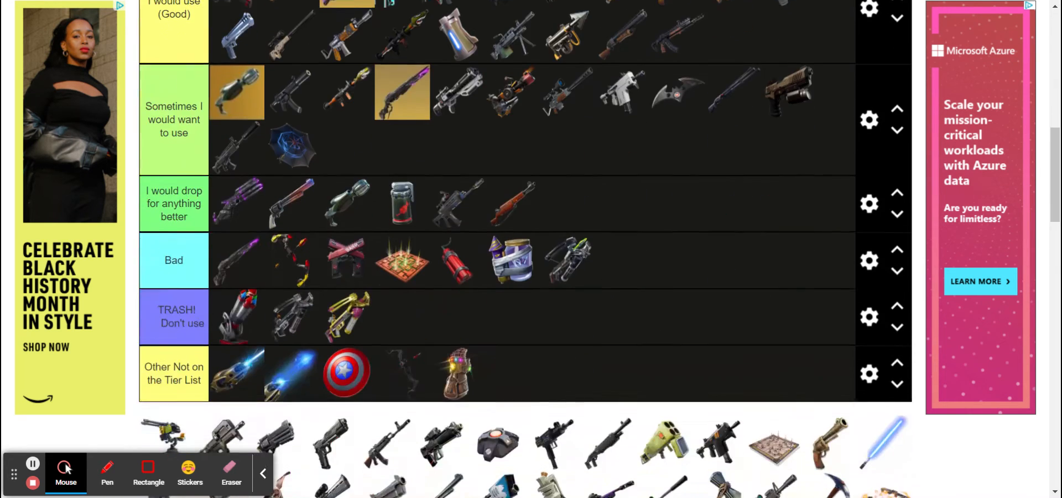
{"action": "scroll", "coordinate": [297, 232], "scroll_direction": "up", "scroll_amount": 2}
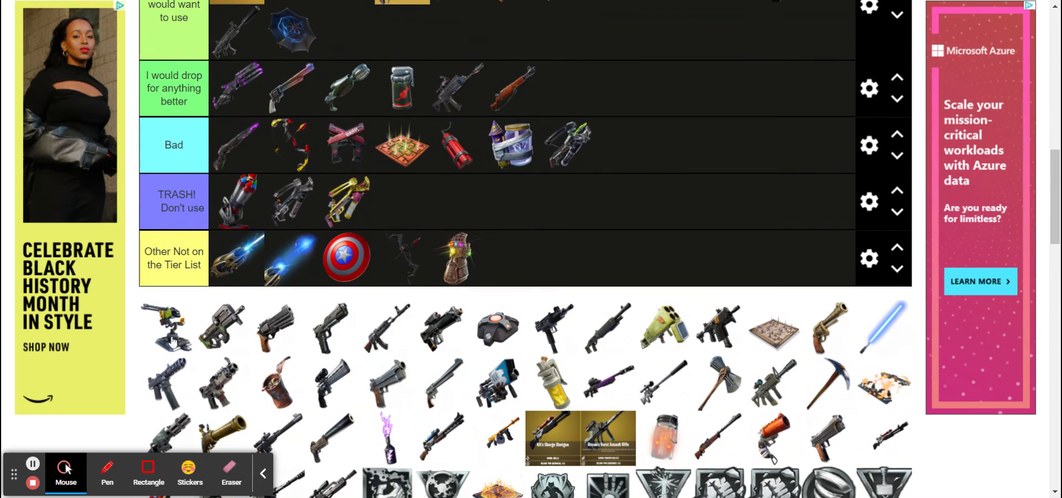
{"action": "left_click_drag", "start_coordinate": [171, 338], "coordinate": [474, 40]}
{"action": "scroll", "coordinate": [437, 106], "scroll_direction": "up", "scroll_amount": 3}
{"action": "scroll", "coordinate": [437, 107], "scroll_direction": "up", "scroll_amount": 1}
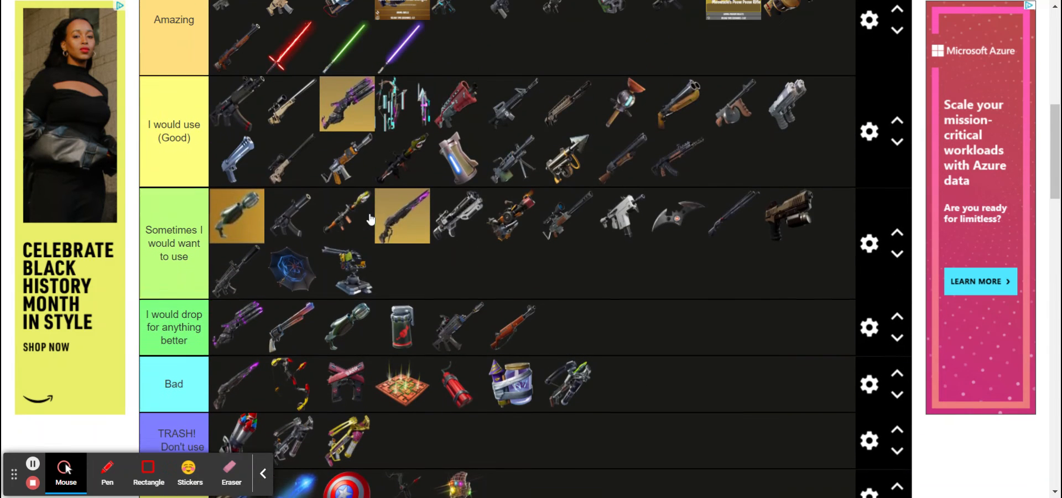
{"action": "left_click_drag", "start_coordinate": [348, 280], "coordinate": [800, 181]}
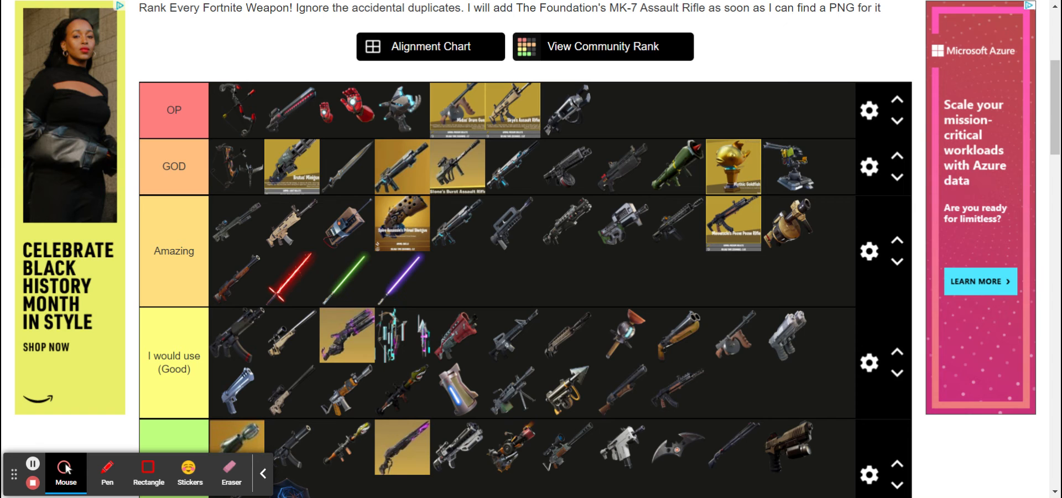
Place the compact grey-green submachine gun in Sometimes I would want to use, then move it to the end of I would use (Good).
{"action": "scroll", "coordinate": [526, 249], "scroll_direction": "down", "scroll_amount": 6}
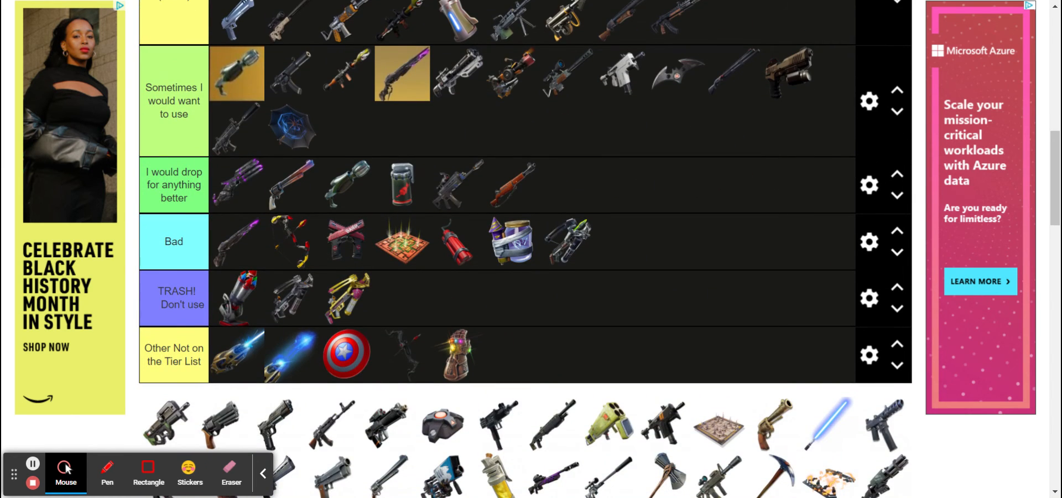
{"action": "scroll", "coordinate": [526, 249], "scroll_direction": "down", "scroll_amount": 3}
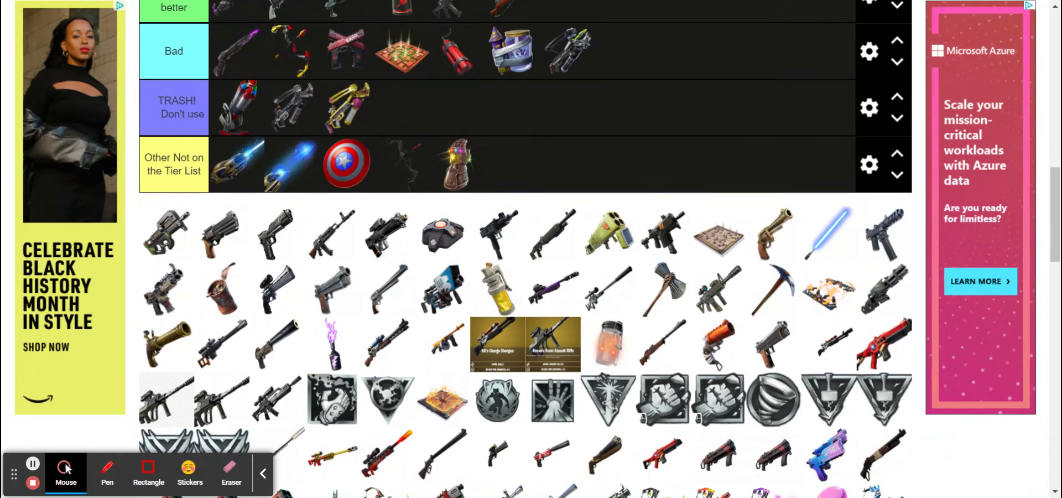
{"action": "scroll", "coordinate": [525, 249], "scroll_direction": "down", "scroll_amount": 5}
{"action": "scroll", "coordinate": [525, 249], "scroll_direction": "up", "scroll_amount": 2}
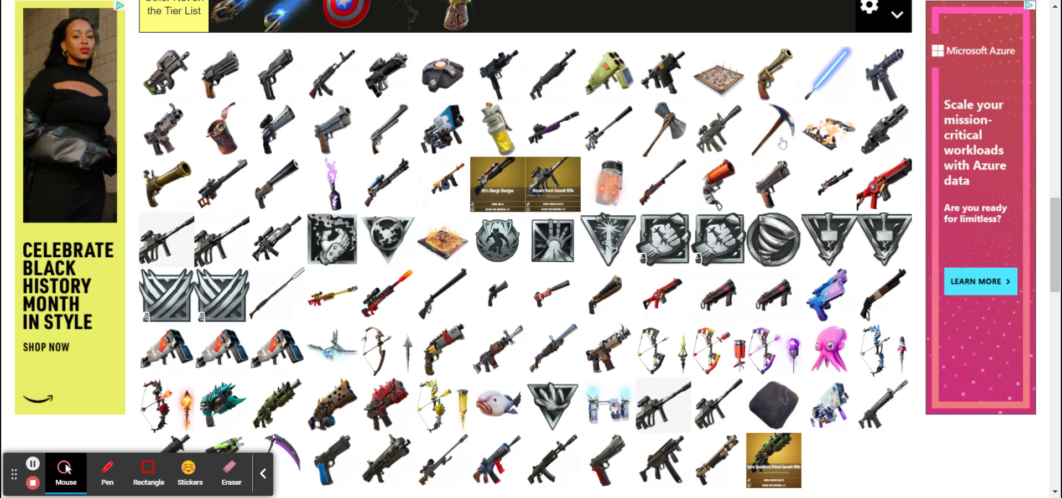
{"action": "scroll", "coordinate": [233, 110], "scroll_direction": "up", "scroll_amount": 5}
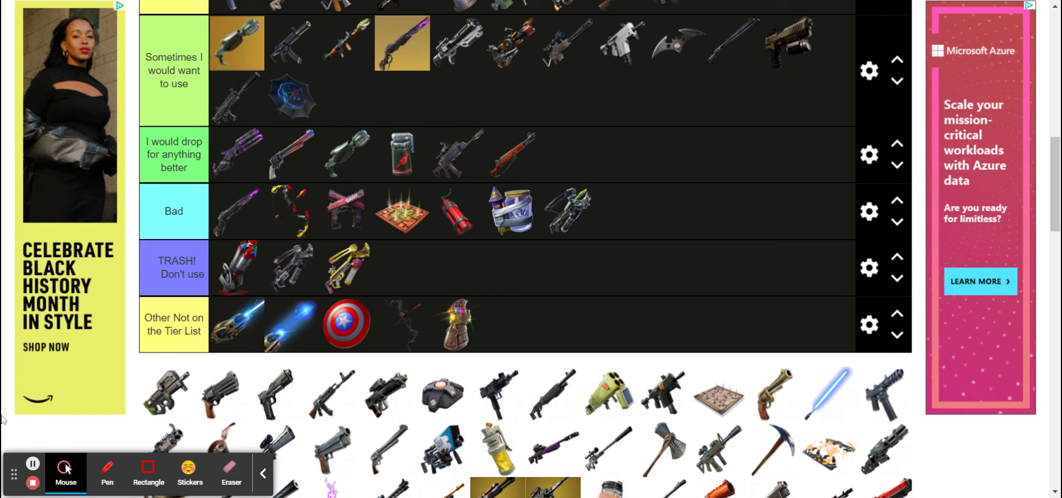
{"action": "left_click_drag", "start_coordinate": [167, 391], "coordinate": [437, 99]}
{"action": "scroll", "coordinate": [438, 99], "scroll_direction": "up", "scroll_amount": 2}
{"action": "scroll", "coordinate": [439, 106], "scroll_direction": "up", "scroll_amount": 1}
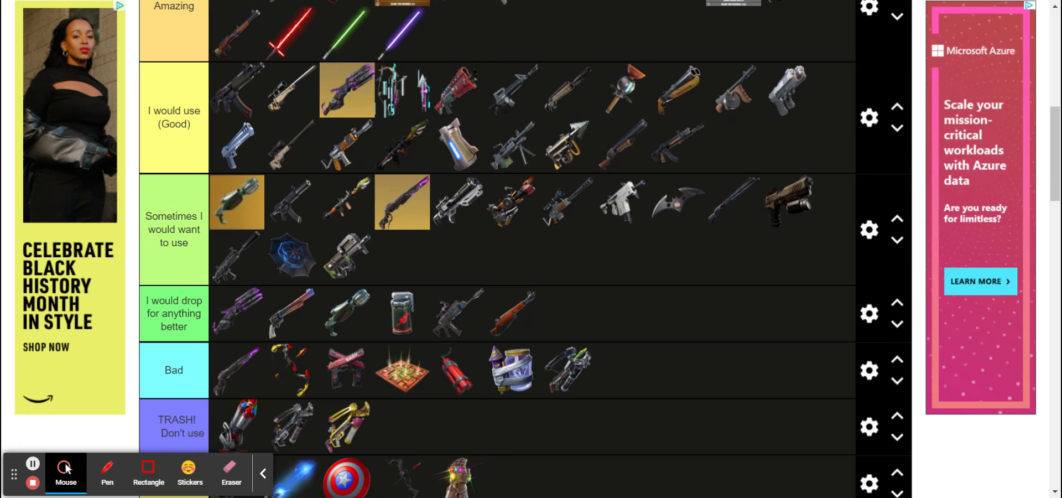
{"action": "scroll", "coordinate": [437, 133], "scroll_direction": "up", "scroll_amount": 2}
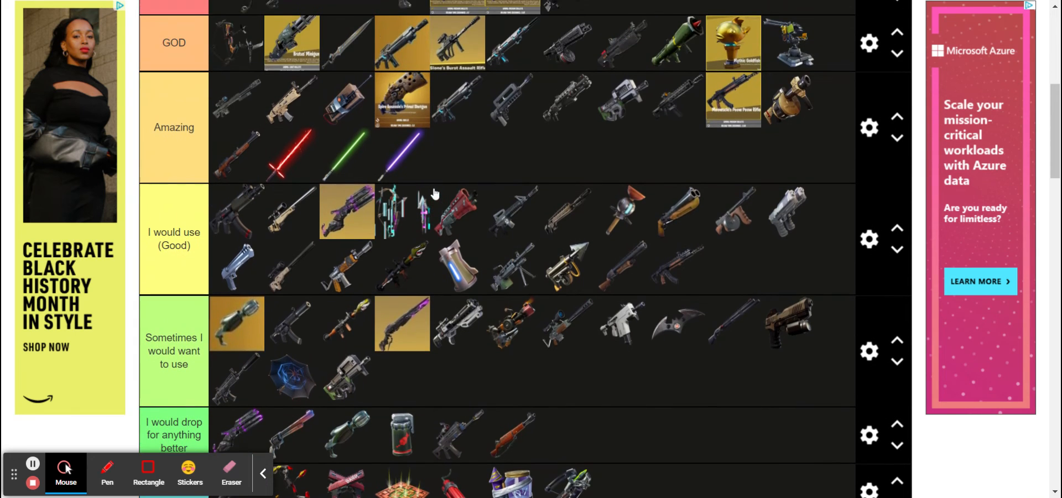
{"action": "left_click_drag", "start_coordinate": [364, 375], "coordinate": [819, 251]}
Place the brown-gripped revolver in Sometimes I would want to use, then move it to Amazing after the purple lightsaber.
{"action": "scroll", "coordinate": [812, 291], "scroll_direction": "down", "scroll_amount": 1}
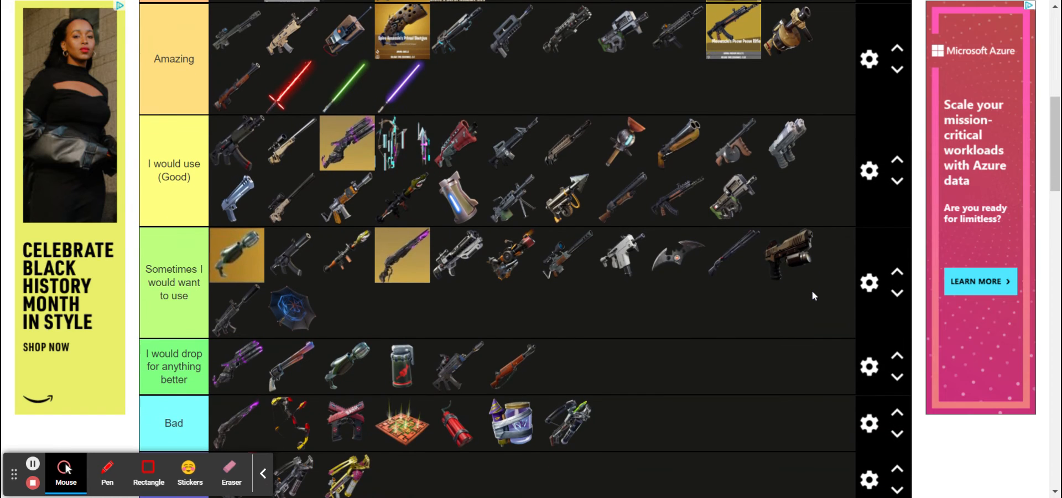
{"action": "scroll", "coordinate": [525, 249], "scroll_direction": "down", "scroll_amount": 3}
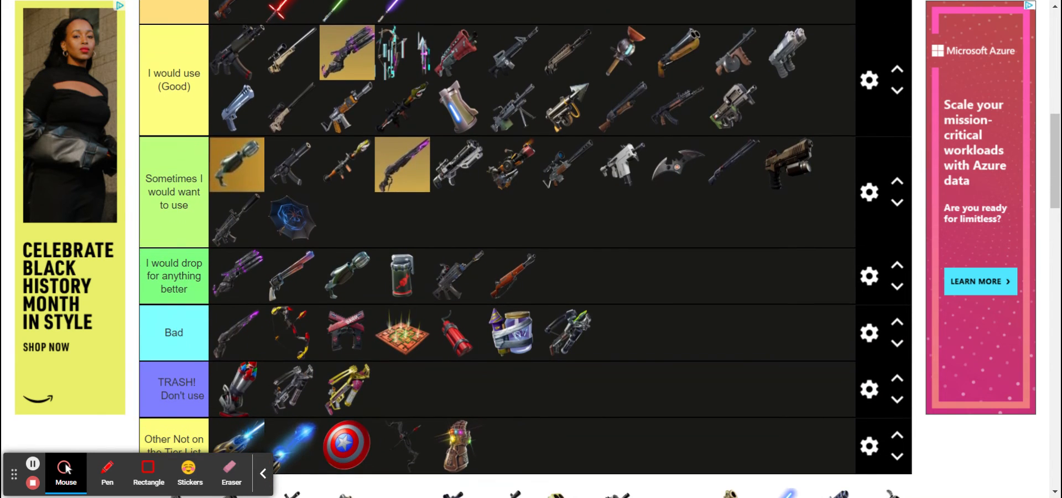
{"action": "scroll", "coordinate": [208, 367], "scroll_direction": "down", "scroll_amount": 7}
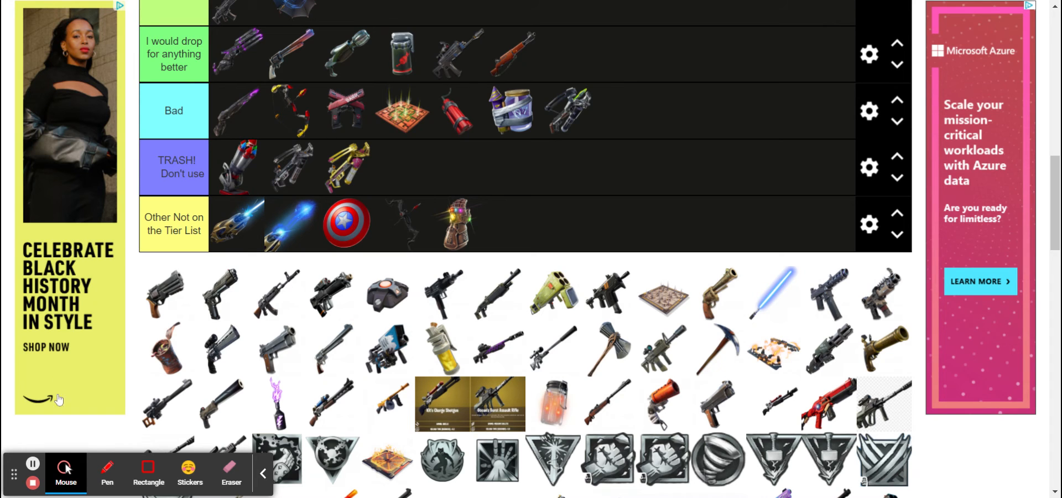
{"action": "scroll", "coordinate": [204, 312], "scroll_direction": "up", "scroll_amount": 1}
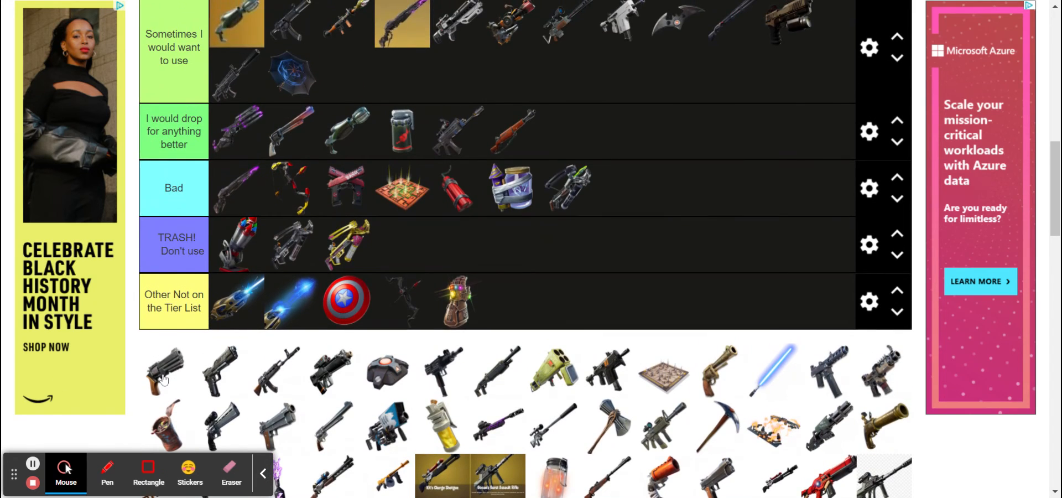
{"action": "left_click_drag", "start_coordinate": [162, 379], "coordinate": [468, 72]}
{"action": "scroll", "coordinate": [468, 71], "scroll_direction": "up", "scroll_amount": 3}
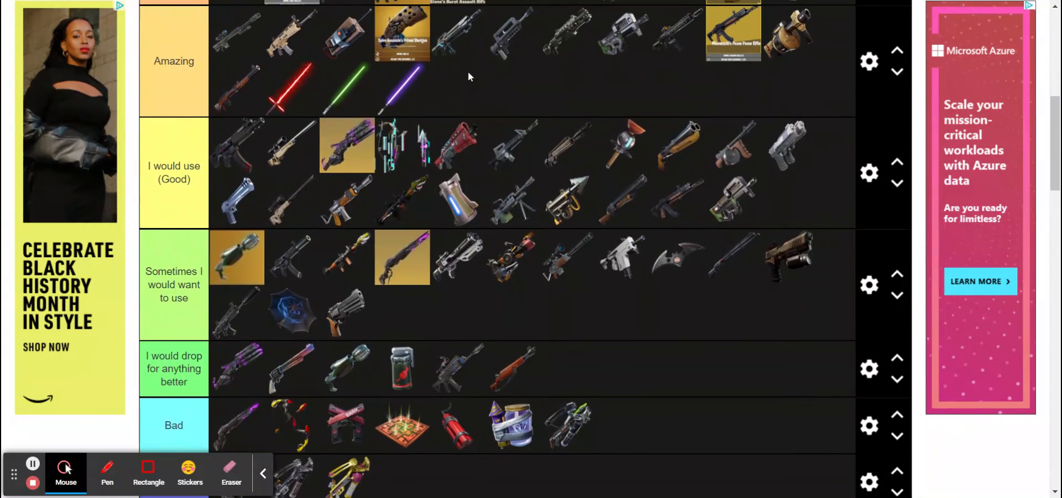
{"action": "left_click_drag", "start_coordinate": [345, 327], "coordinate": [666, 102]}
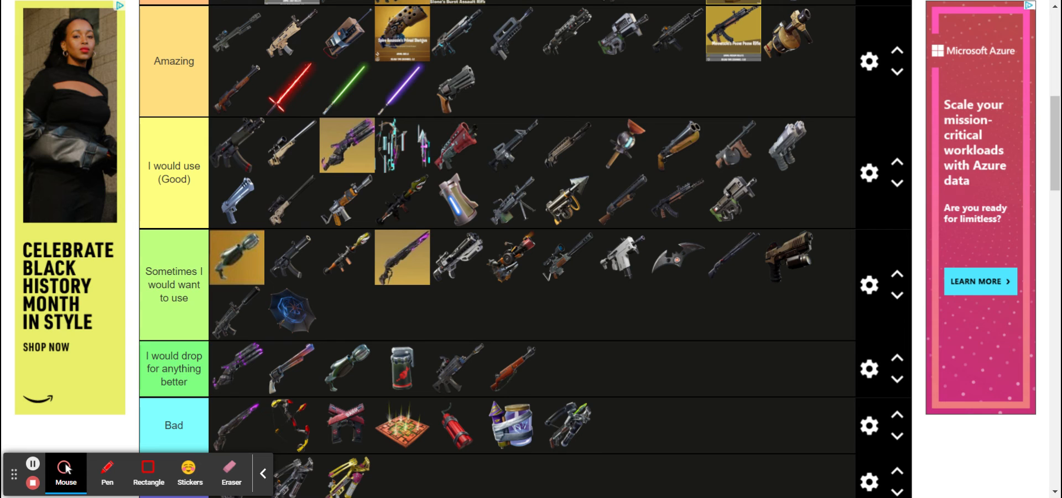
Place the black pistol in Sometimes I would want to use, then move it to Amazing after the revolver.
{"action": "scroll", "coordinate": [575, 177], "scroll_direction": "down", "scroll_amount": 3}
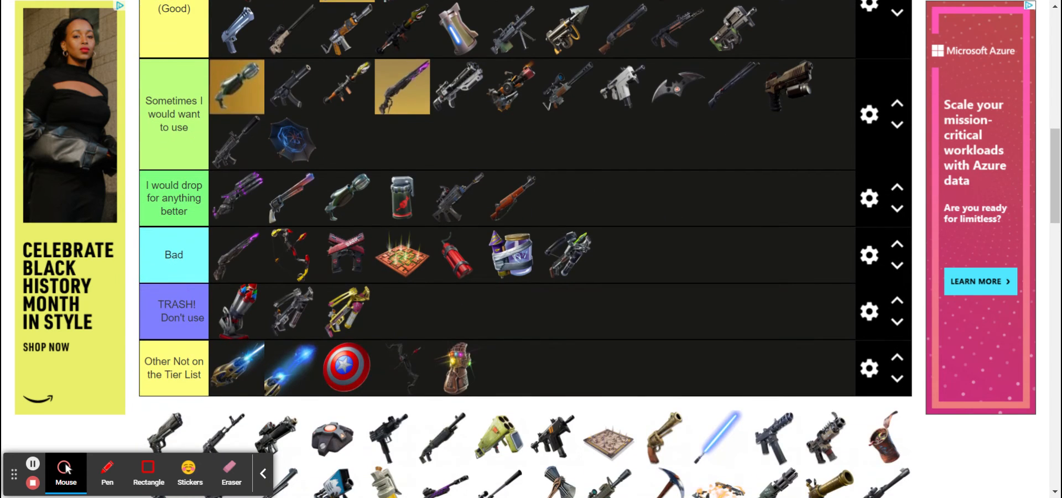
{"action": "scroll", "coordinate": [261, 287], "scroll_direction": "down", "scroll_amount": 1}
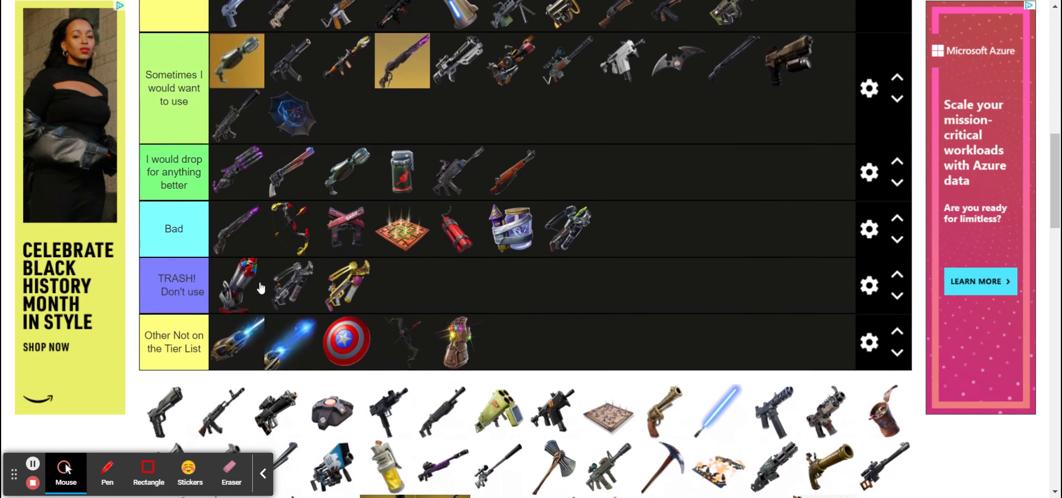
{"action": "left_click_drag", "start_coordinate": [177, 398], "coordinate": [476, 128]}
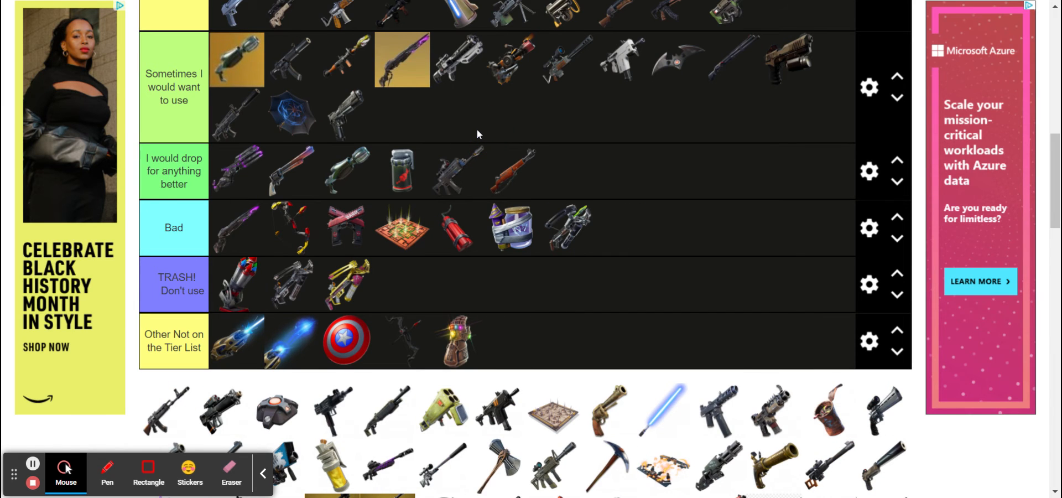
{"action": "scroll", "coordinate": [477, 128], "scroll_direction": "up", "scroll_amount": 3}
{"action": "scroll", "coordinate": [477, 132], "scroll_direction": "up", "scroll_amount": 2}
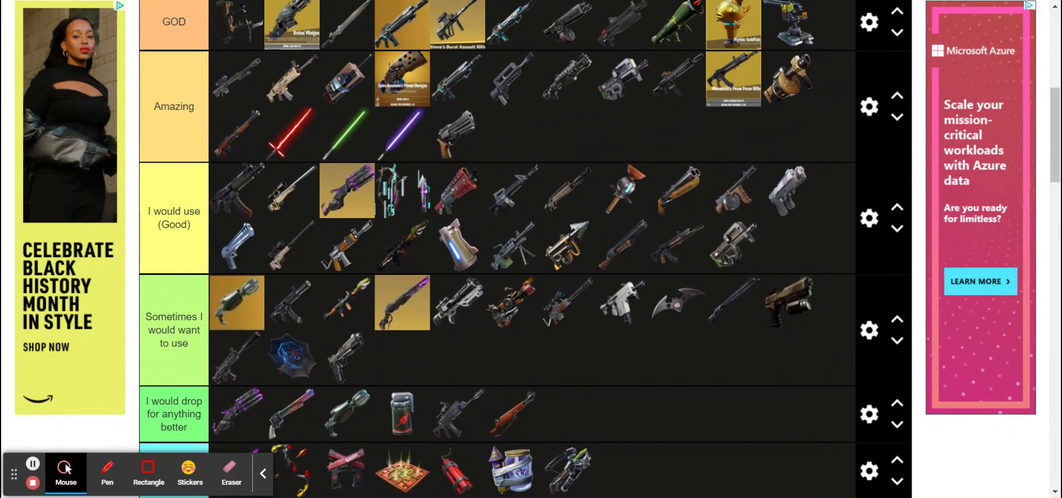
{"action": "left_click", "coordinate": [363, 357]}
{"action": "left_click_drag", "start_coordinate": [362, 357], "coordinate": [604, 160]}
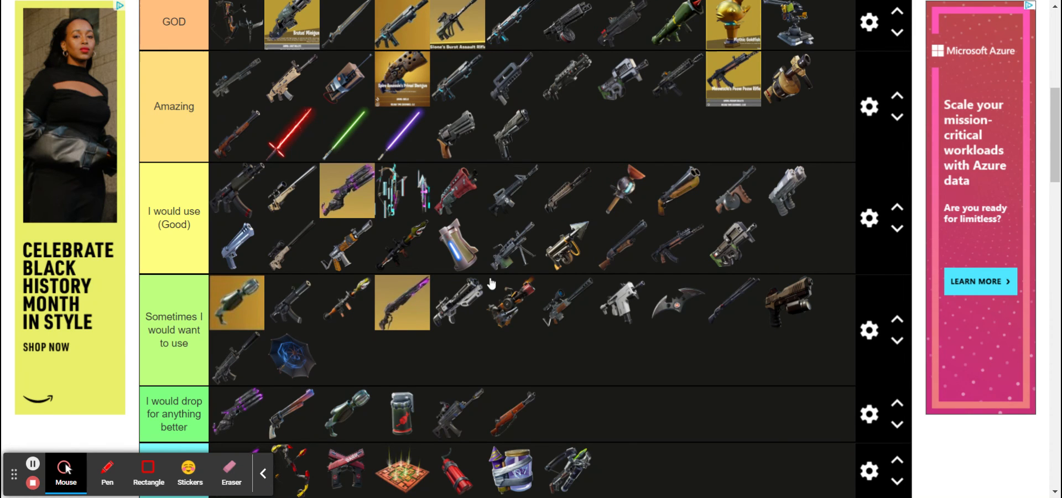
Place the AK-style rifle in Sometimes I would want to use, try it in Amazing, then move it to the end of I would use (Good).
{"action": "scroll", "coordinate": [491, 285], "scroll_direction": "down", "scroll_amount": 6}
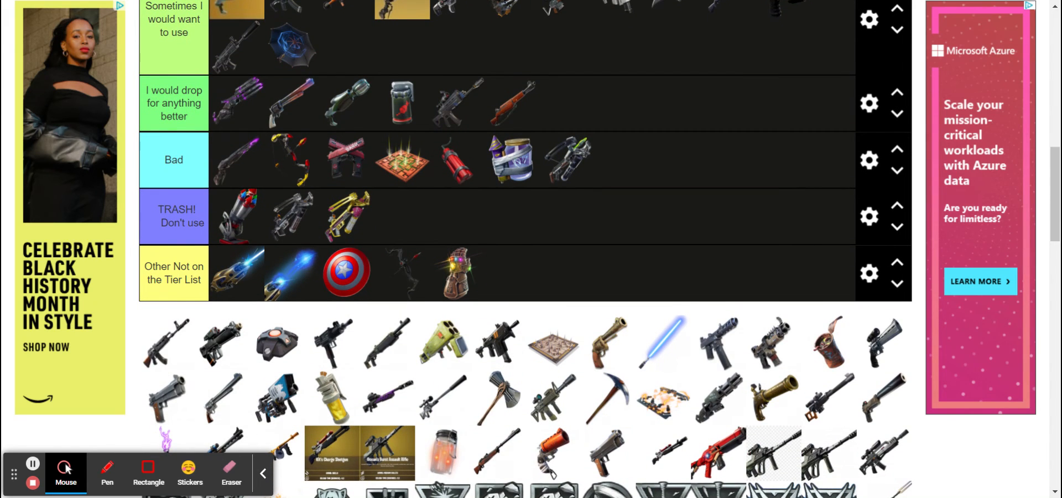
{"action": "left_click_drag", "start_coordinate": [155, 348], "coordinate": [404, 55]}
{"action": "scroll", "coordinate": [404, 55], "scroll_direction": "up", "scroll_amount": 5}
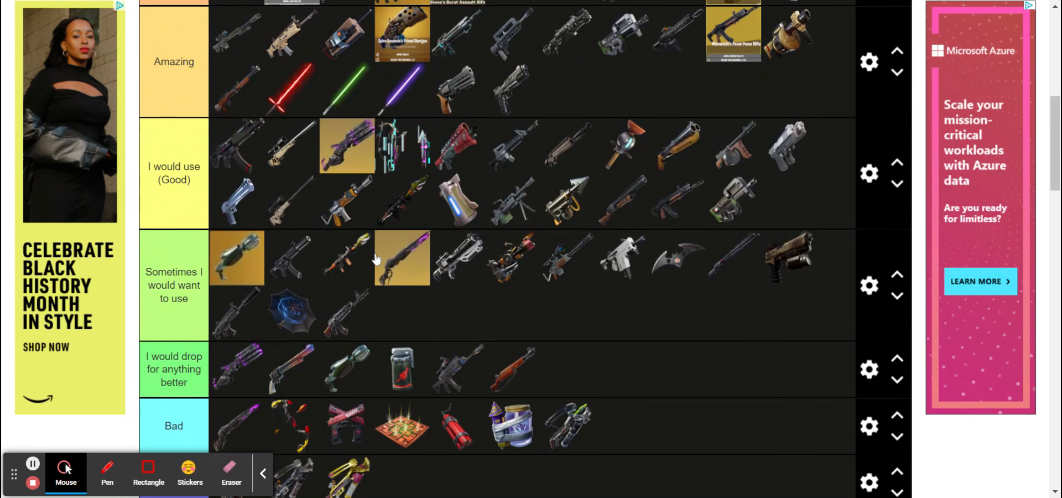
{"action": "left_click_drag", "start_coordinate": [353, 312], "coordinate": [684, 81]}
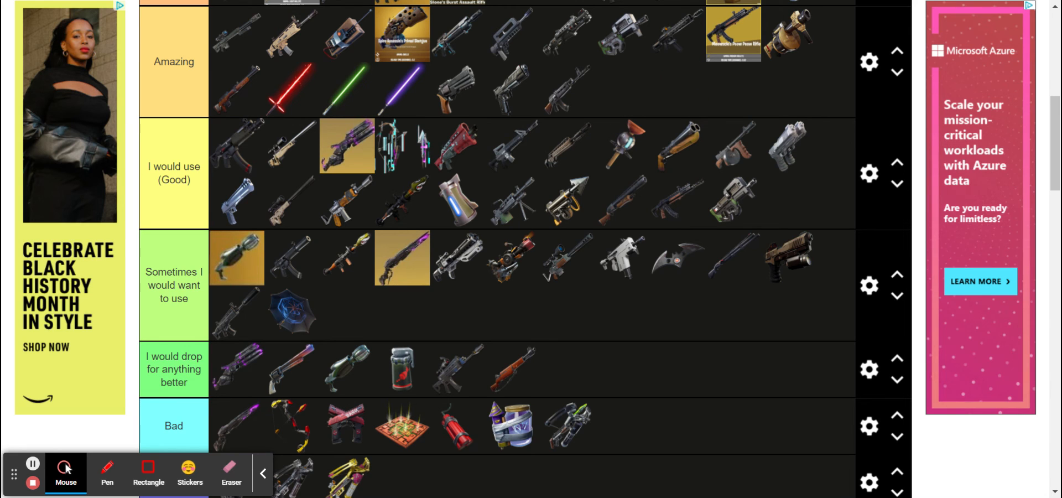
{"action": "left_click_drag", "start_coordinate": [566, 90], "coordinate": [812, 204]}
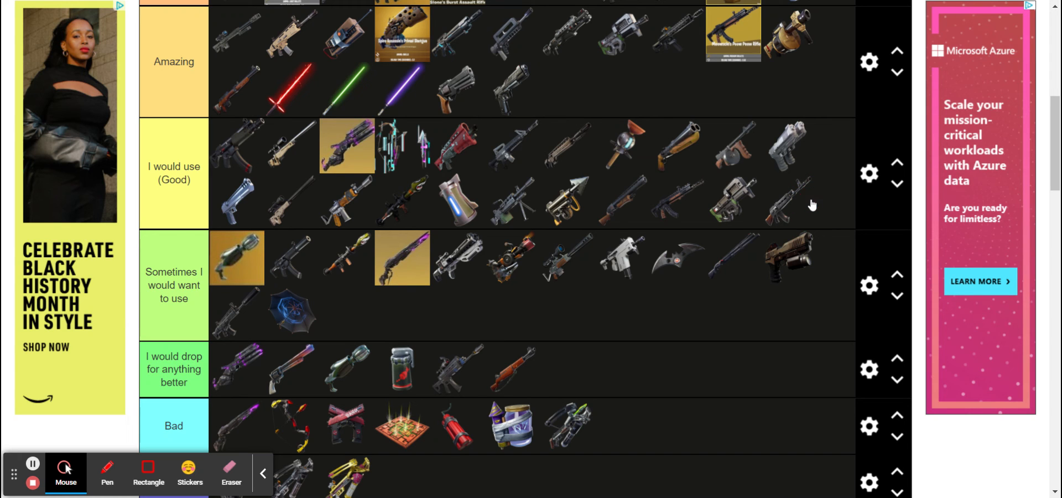
Place the scoped black gun in Sometimes I would want to use, move it to I would use (Good), then to the end of Amazing.
{"action": "scroll", "coordinate": [578, 354], "scroll_direction": "down", "scroll_amount": 6}
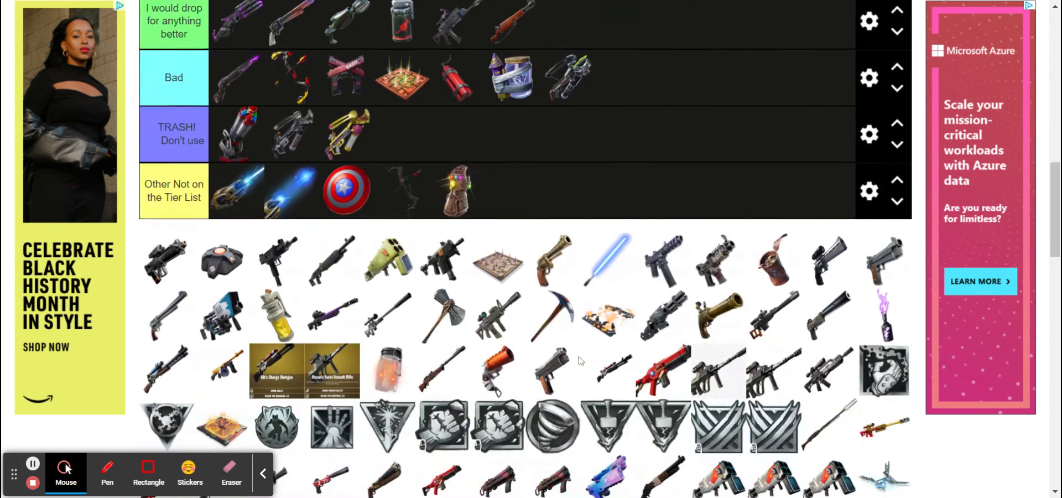
{"action": "scroll", "coordinate": [579, 360], "scroll_direction": "down", "scroll_amount": 1}
{"action": "scroll", "coordinate": [577, 353], "scroll_direction": "up", "scroll_amount": 4}
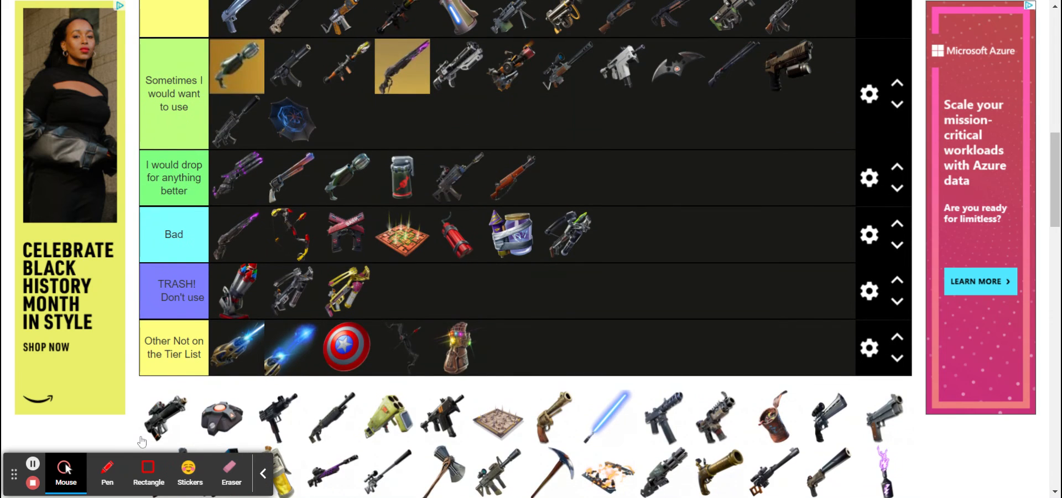
{"action": "left_click_drag", "start_coordinate": [142, 441], "coordinate": [384, 135]}
{"action": "scroll", "coordinate": [386, 134], "scroll_direction": "up", "scroll_amount": 1}
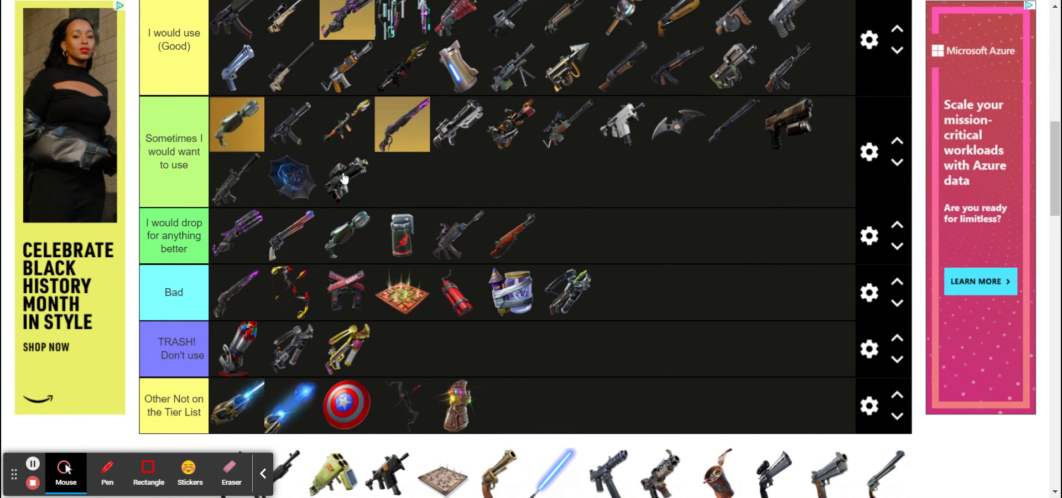
{"action": "left_click_drag", "start_coordinate": [346, 178], "coordinate": [812, 93]}
{"action": "scroll", "coordinate": [609, 139], "scroll_direction": "up", "scroll_amount": 2}
{"action": "scroll", "coordinate": [811, 97], "scroll_direction": "up", "scroll_amount": 2}
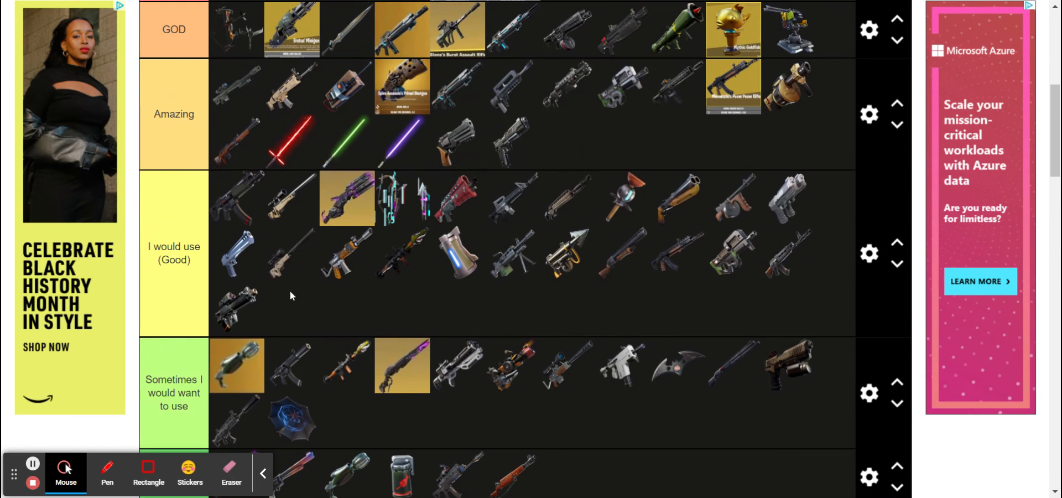
{"action": "left_click_drag", "start_coordinate": [237, 305], "coordinate": [710, 146]}
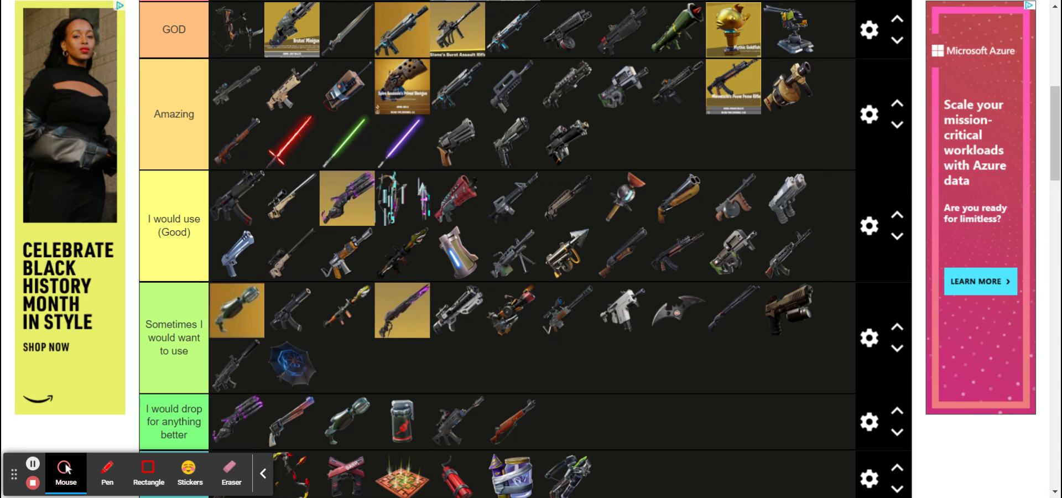
Place the round grey mine-like device in Sometimes I would want to use, after the dark blue web shield.
{"action": "scroll", "coordinate": [66, 468], "scroll_direction": "down", "scroll_amount": 5}
{"action": "scroll", "coordinate": [650, 223], "scroll_direction": "down", "scroll_amount": 2}
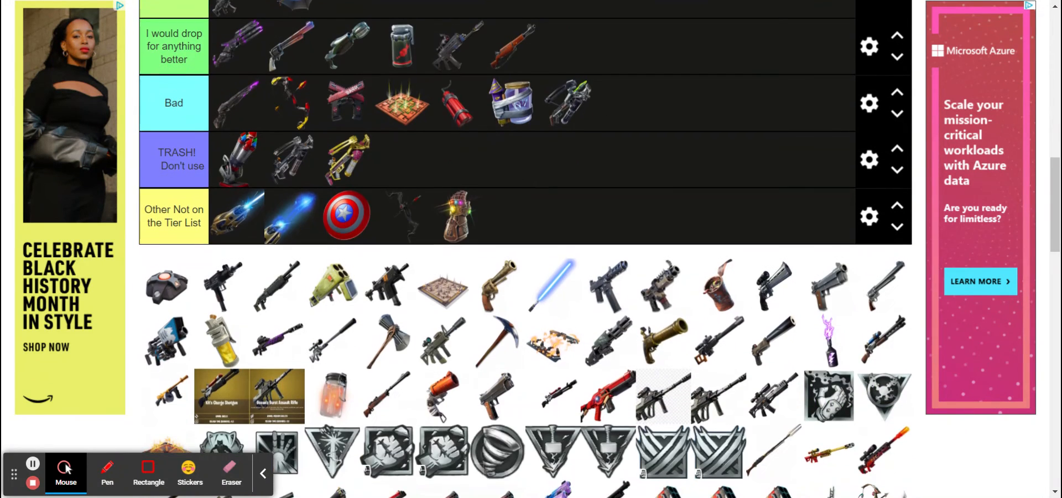
{"action": "scroll", "coordinate": [169, 287], "scroll_direction": "up", "scroll_amount": 2}
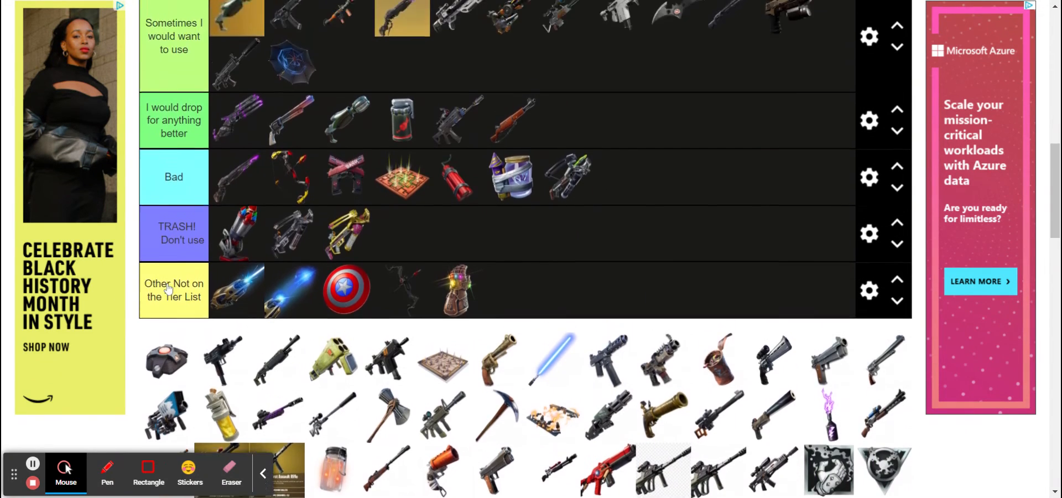
{"action": "left_click_drag", "start_coordinate": [166, 387], "coordinate": [407, 101]}
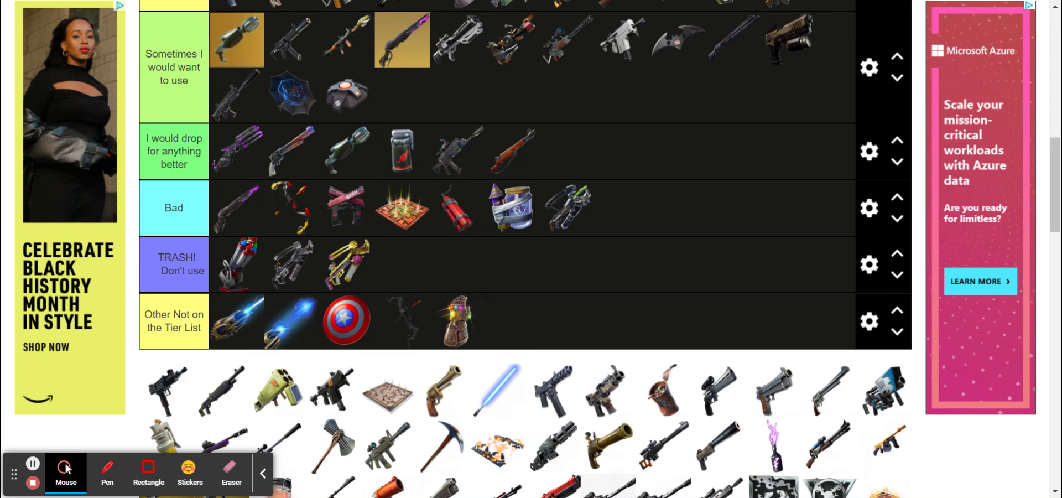
Place the small black submachine gun in Sometimes I would want to use, then move it to the end of Amazing.
{"action": "left_click_drag", "start_coordinate": [166, 390], "coordinate": [481, 89]}
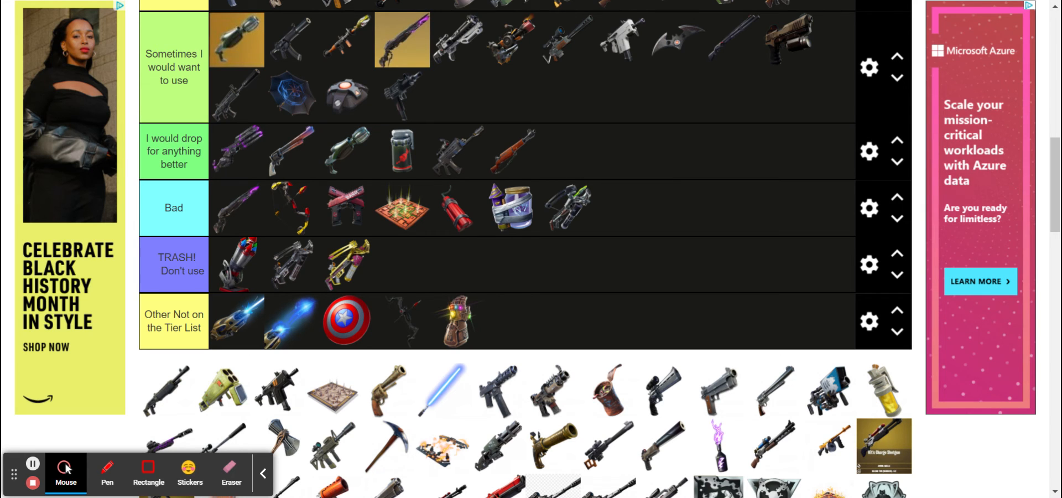
{"action": "scroll", "coordinate": [407, 247], "scroll_direction": "up", "scroll_amount": 4}
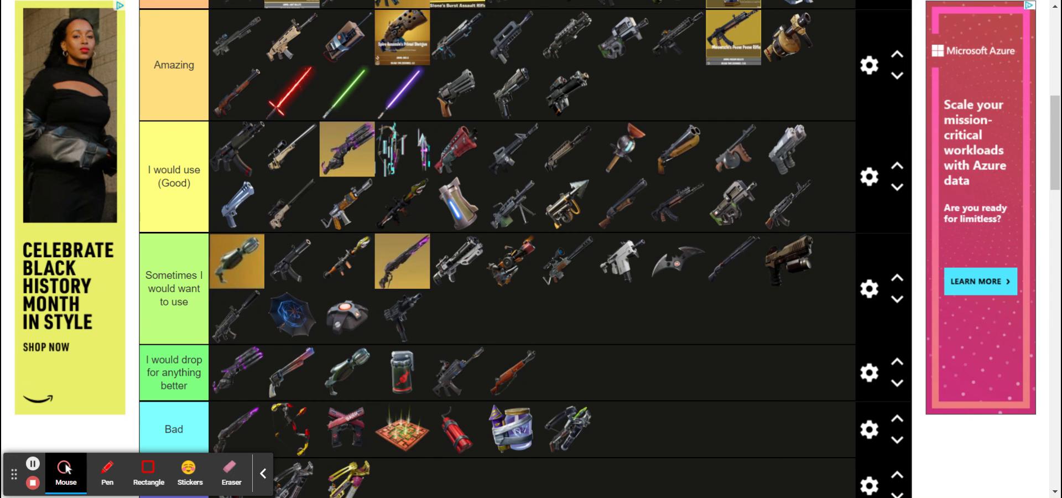
{"action": "left_click_drag", "start_coordinate": [402, 315], "coordinate": [635, 88]}
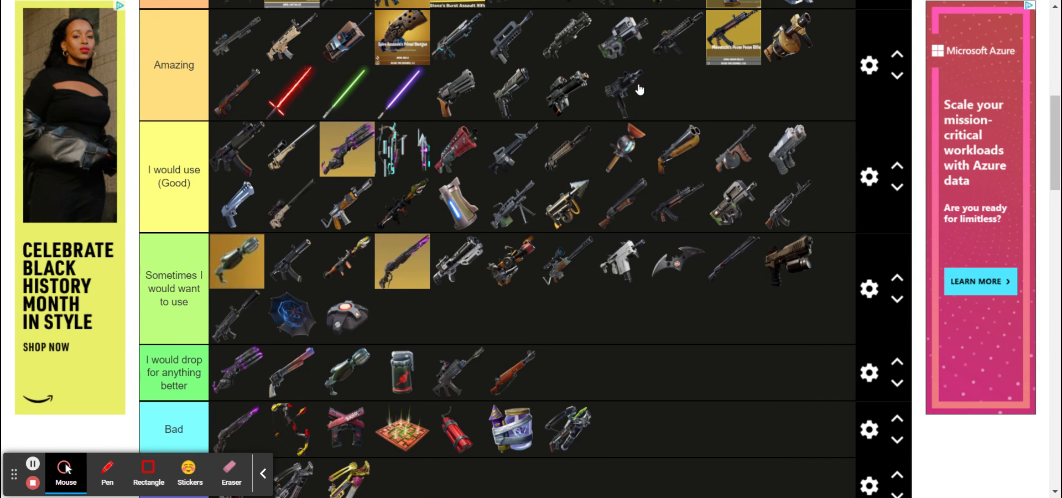
Place the black shotgun in Sometimes I would want to use, then move it to the end of GOD.
{"action": "scroll", "coordinate": [635, 88], "scroll_direction": "up", "scroll_amount": 1}
{"action": "scroll", "coordinate": [636, 89], "scroll_direction": "down", "scroll_amount": 4}
{"action": "scroll", "coordinate": [637, 88], "scroll_direction": "down", "scroll_amount": 2}
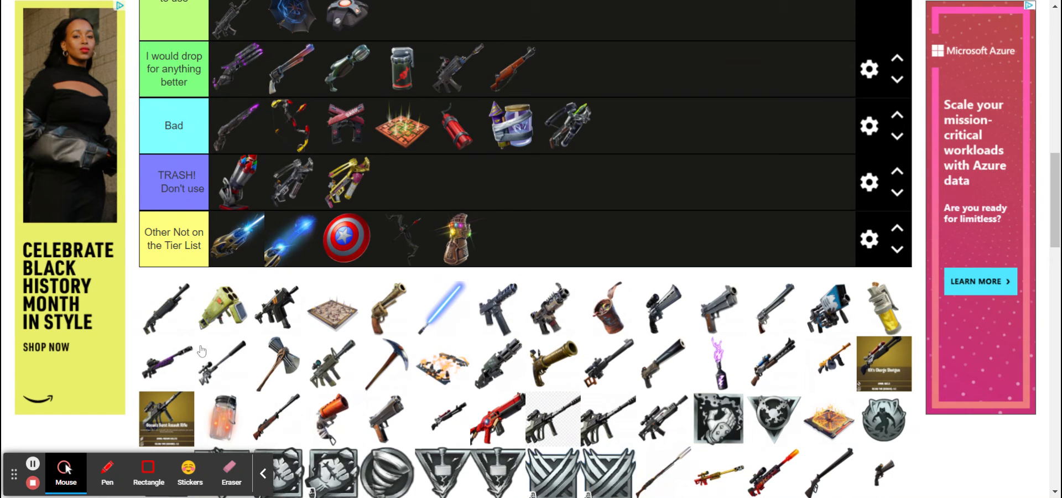
{"action": "left_click_drag", "start_coordinate": [172, 313], "coordinate": [568, 44]}
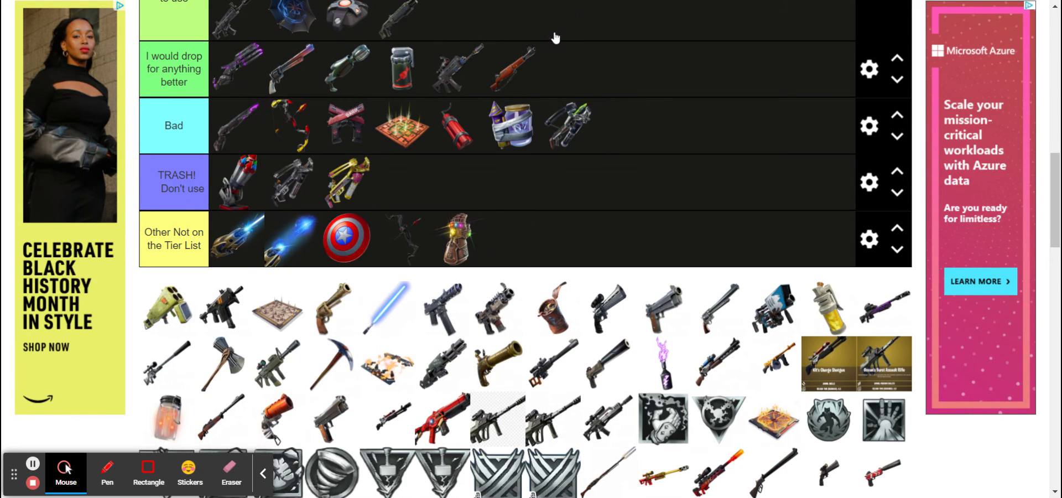
{"action": "scroll", "coordinate": [556, 38], "scroll_direction": "up", "scroll_amount": 5}
{"action": "scroll", "coordinate": [429, 267], "scroll_direction": "up", "scroll_amount": 1}
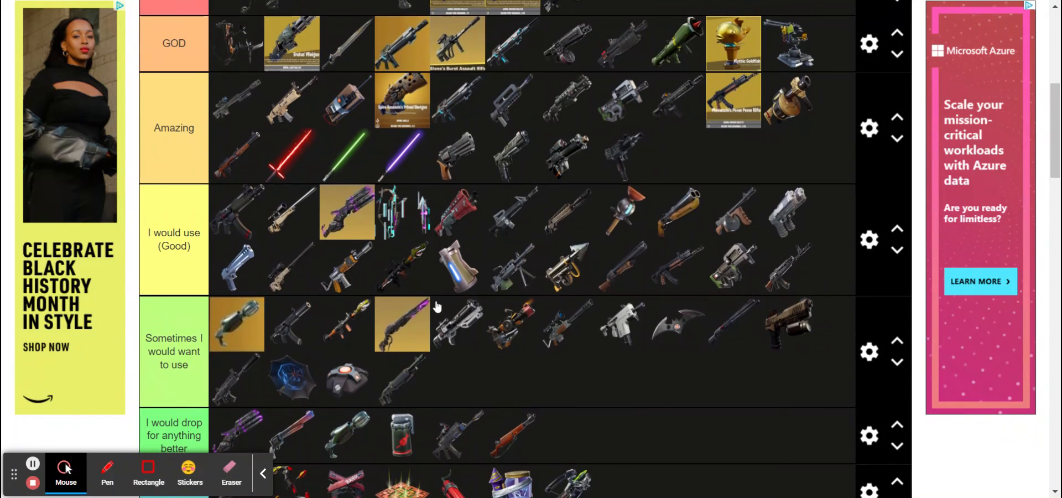
{"action": "left_click_drag", "start_coordinate": [391, 398], "coordinate": [818, 95]}
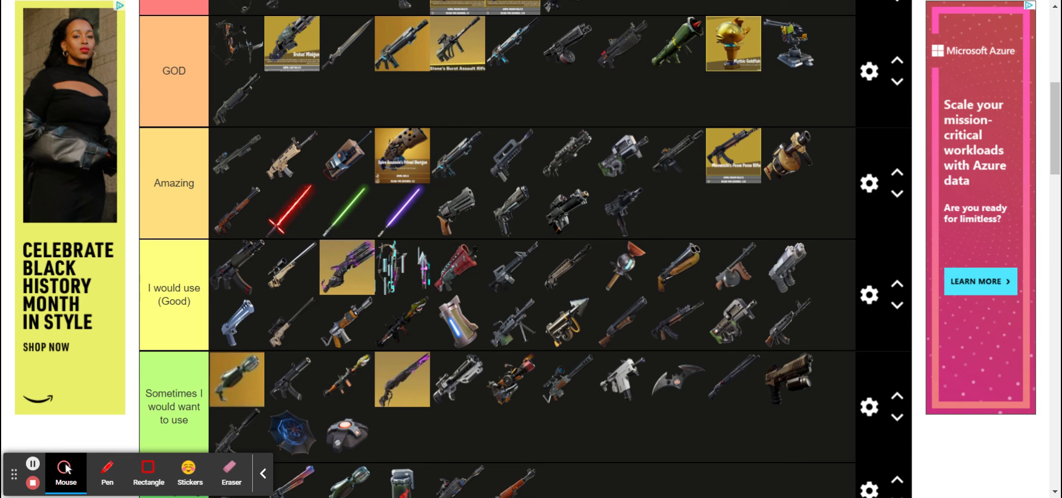
Place the yellow-green launcher in Sometimes I would want to use, then move it to GOD after the black shotgun.
{"action": "scroll", "coordinate": [66, 469], "scroll_direction": "down", "scroll_amount": 4}
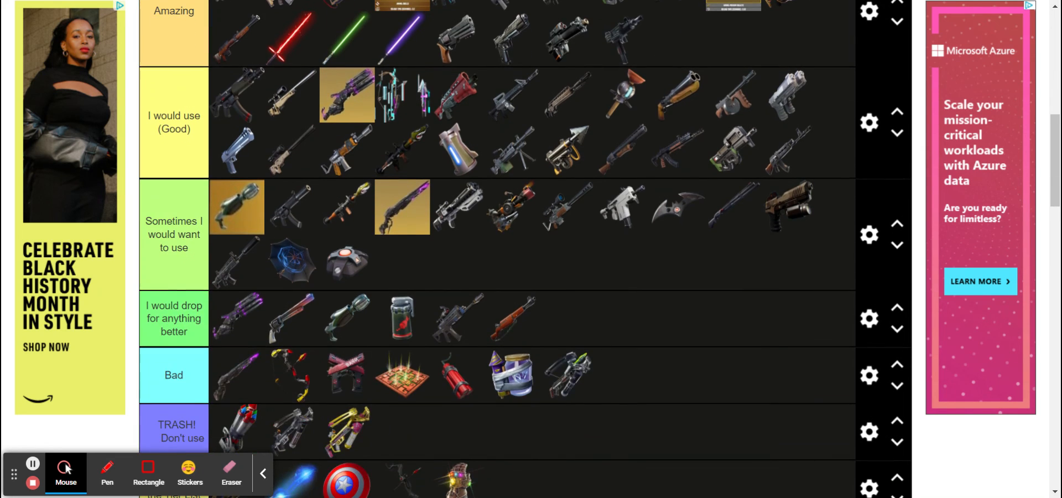
{"action": "scroll", "coordinate": [66, 469], "scroll_direction": "down", "scroll_amount": 3}
{"action": "scroll", "coordinate": [386, 407], "scroll_direction": "down", "scroll_amount": 2}
{"action": "scroll", "coordinate": [386, 399], "scroll_direction": "up", "scroll_amount": 3}
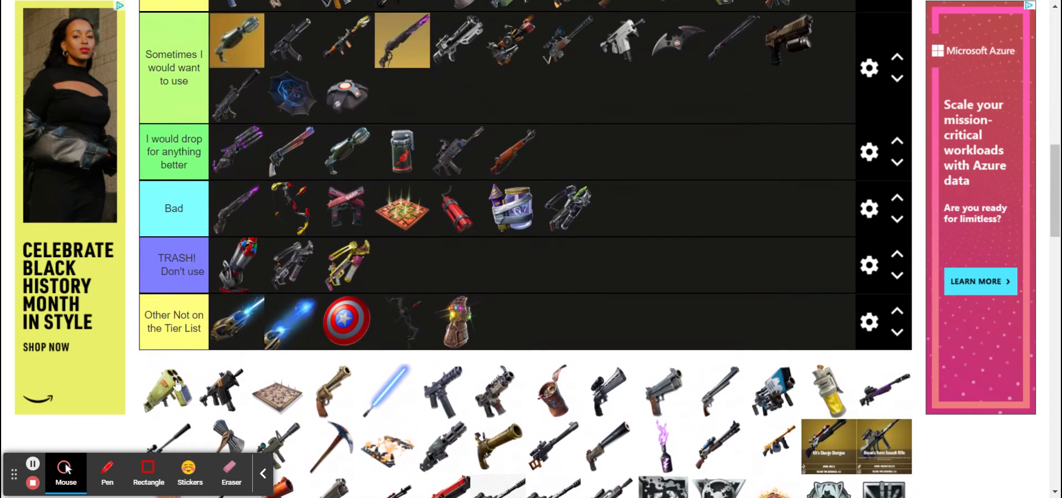
{"action": "left_click_drag", "start_coordinate": [166, 388], "coordinate": [563, 94]}
{"action": "scroll", "coordinate": [564, 94], "scroll_direction": "up", "scroll_amount": 5}
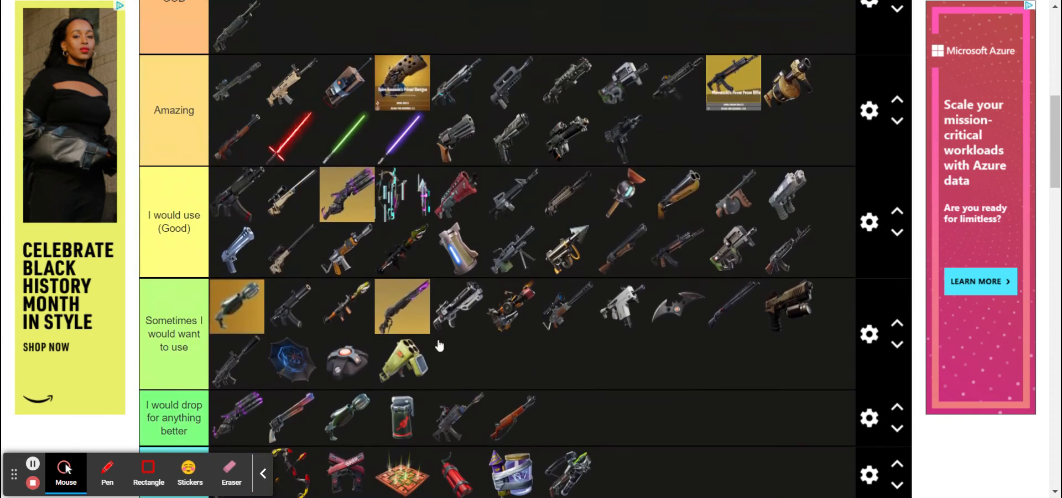
{"action": "left_click_drag", "start_coordinate": [433, 270], "coordinate": [357, 51]}
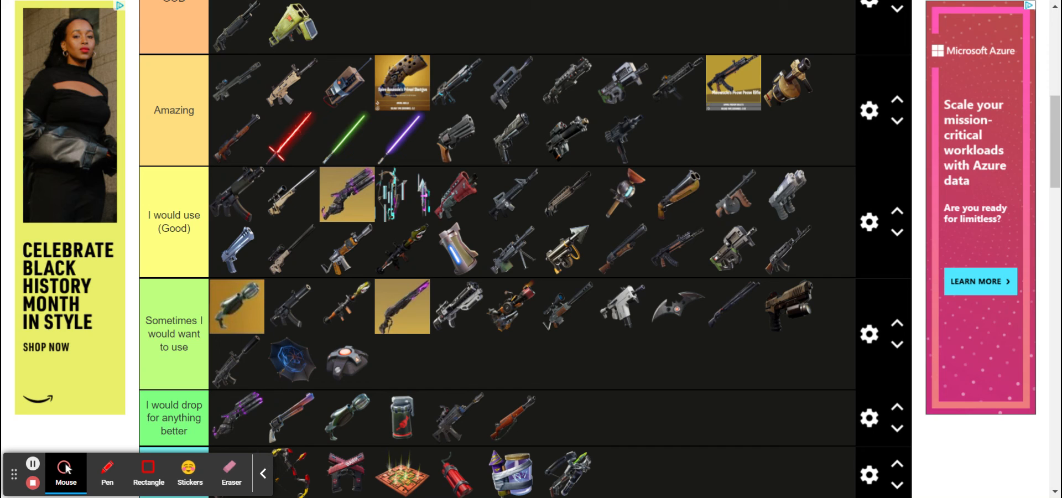
{"action": "scroll", "coordinate": [526, 249], "scroll_direction": "up", "scroll_amount": 3}
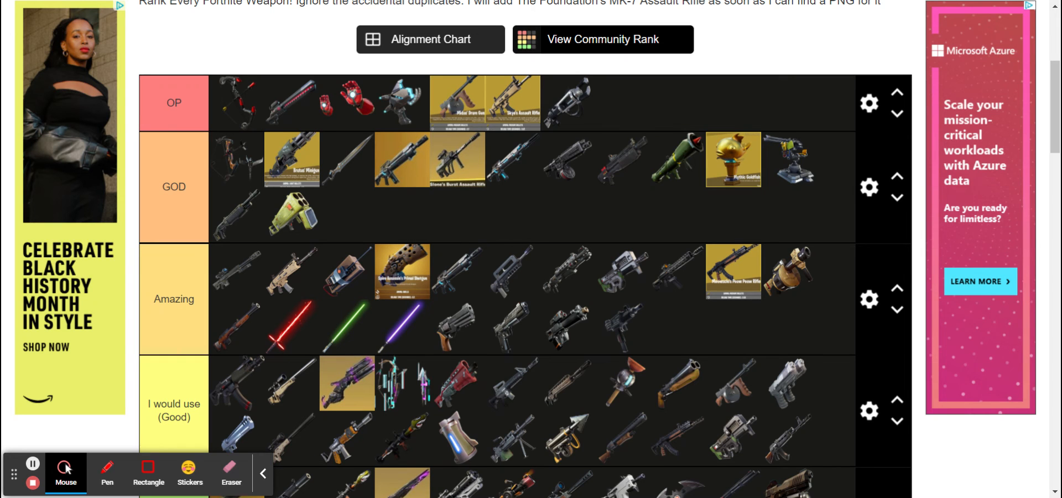
Place the black submachine gun in Sometimes I would want to use, move it to GOD, then to the end of OP.
{"action": "scroll", "coordinate": [525, 249], "scroll_direction": "down", "scroll_amount": 7}
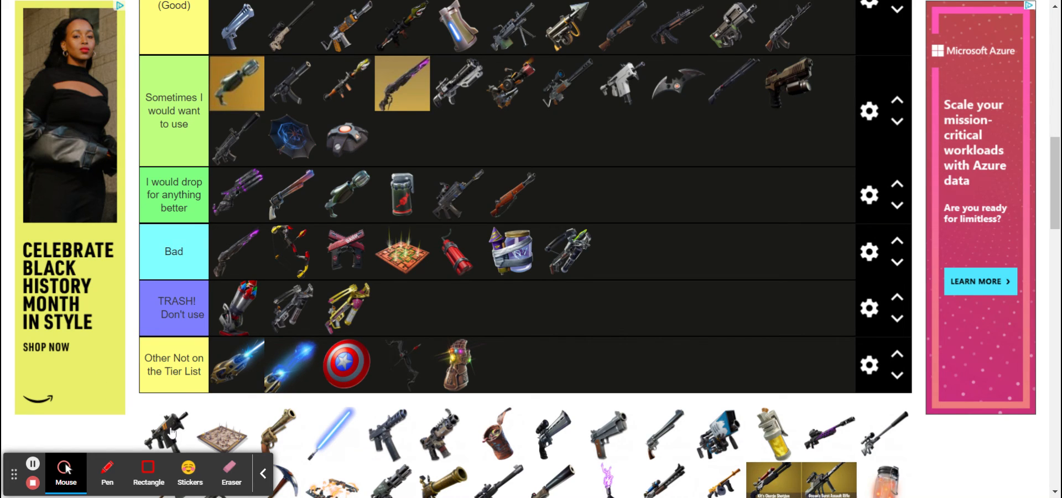
{"action": "left_click_drag", "start_coordinate": [171, 431], "coordinate": [490, 128]}
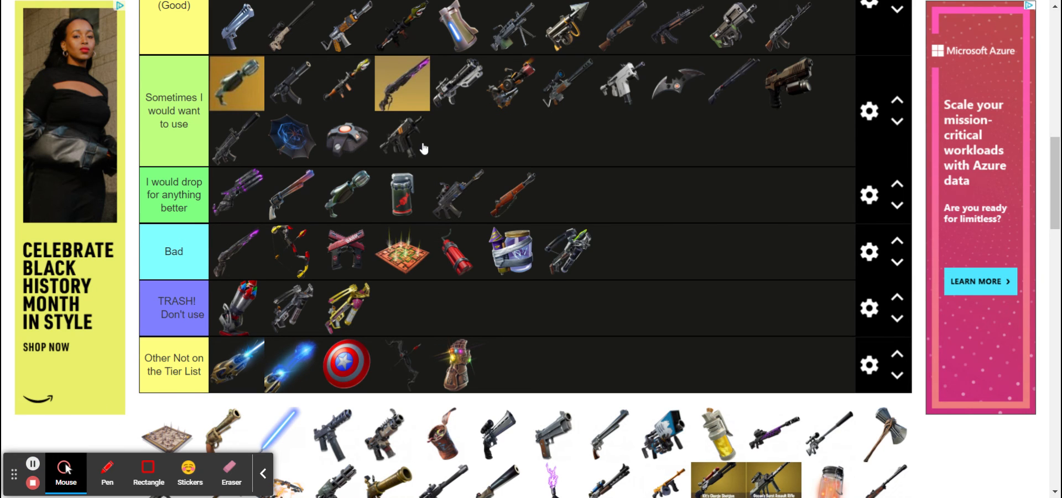
{"action": "scroll", "coordinate": [424, 148], "scroll_direction": "up", "scroll_amount": 4}
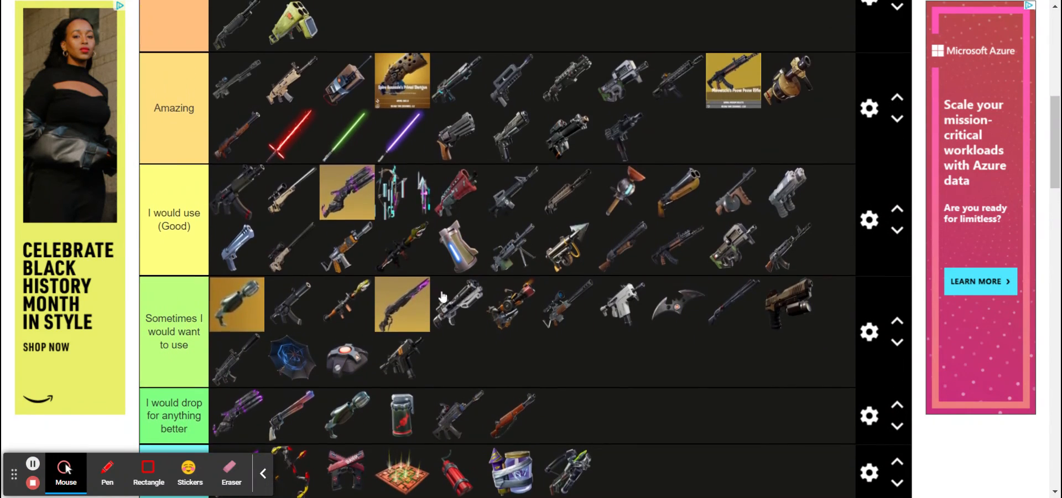
{"action": "left_click_drag", "start_coordinate": [415, 363], "coordinate": [389, 167]}
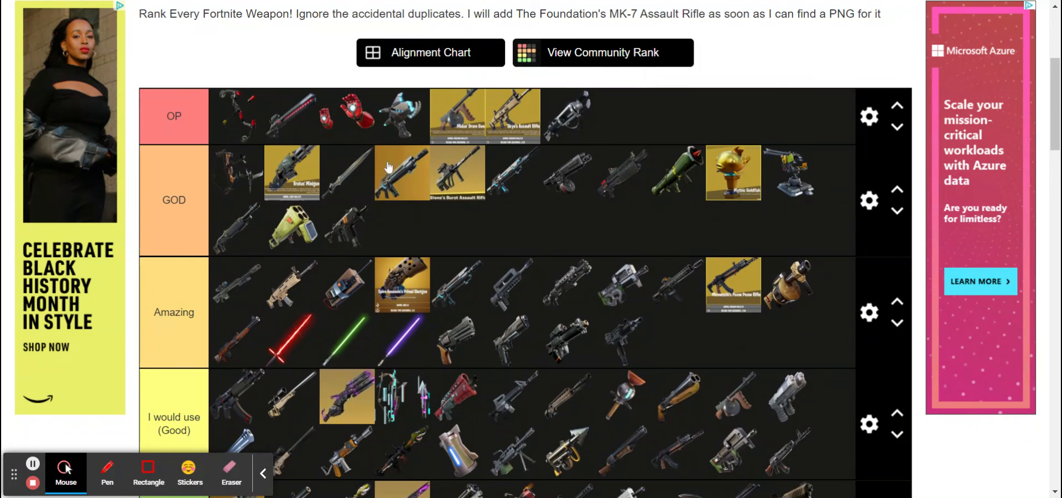
{"action": "left_click_drag", "start_coordinate": [348, 230], "coordinate": [653, 138]}
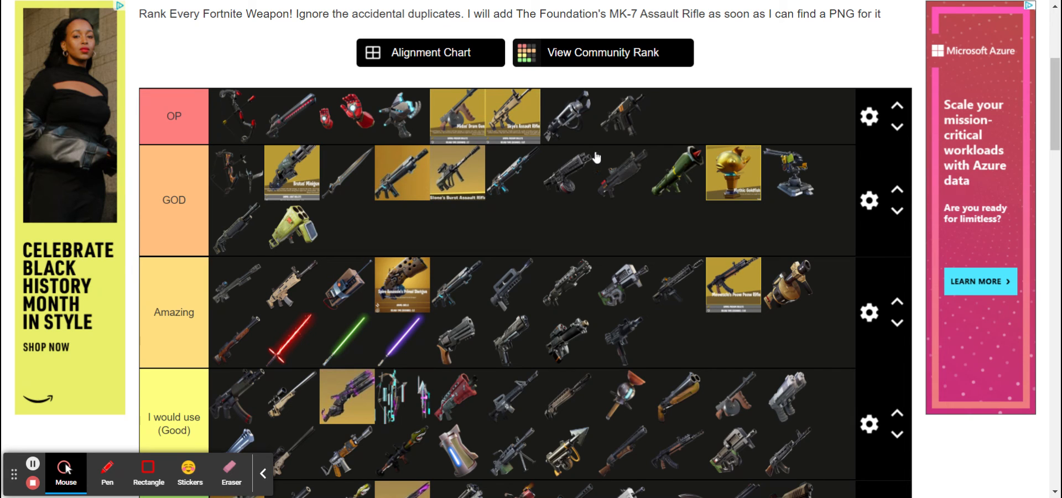
Place the pale square floor trap in Sometimes I would want to use, then move it to GOD after the yellow-green launcher.
{"action": "scroll", "coordinate": [580, 170], "scroll_direction": "down", "scroll_amount": 12}
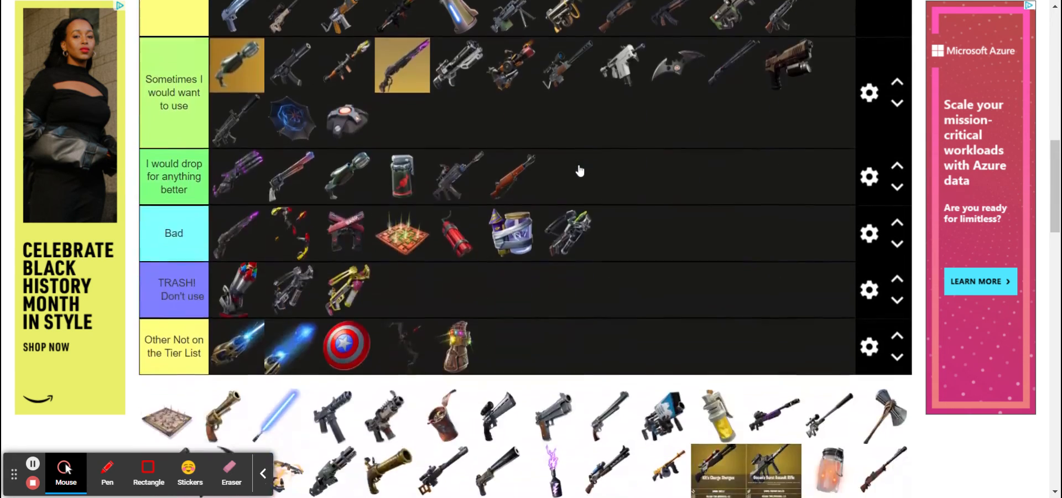
{"action": "scroll", "coordinate": [580, 171], "scroll_direction": "up", "scroll_amount": 4}
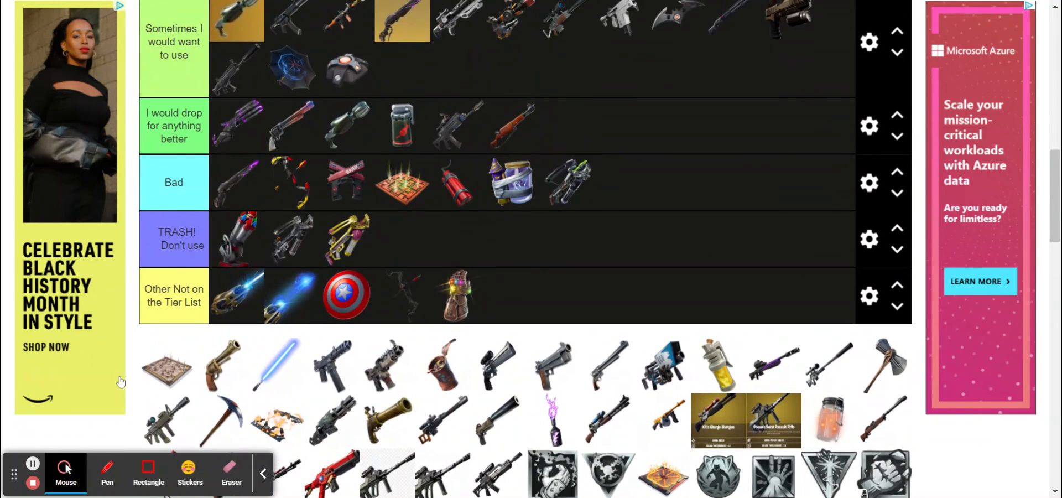
{"action": "left_click_drag", "start_coordinate": [165, 365], "coordinate": [625, 69]}
{"action": "scroll", "coordinate": [626, 69], "scroll_direction": "up", "scroll_amount": 4}
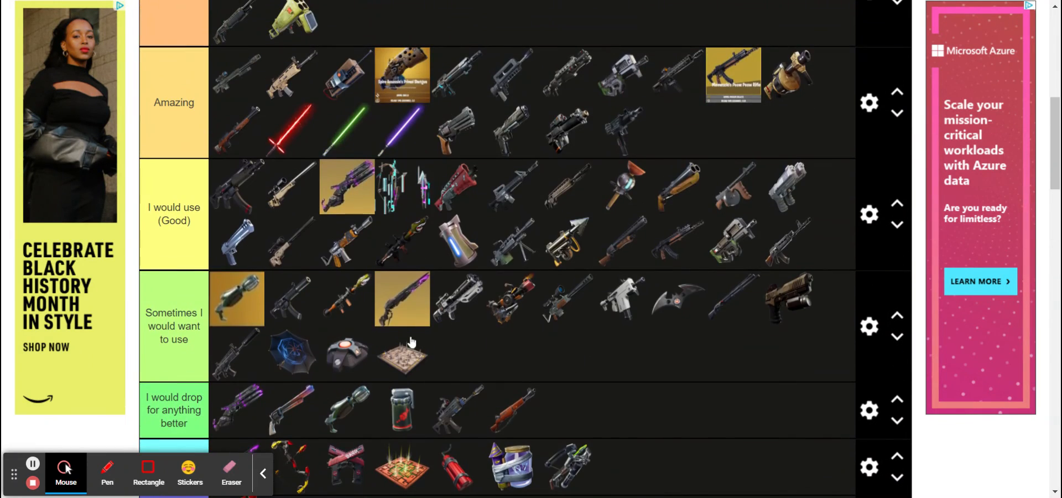
{"action": "left_click_drag", "start_coordinate": [396, 360], "coordinate": [452, 25]}
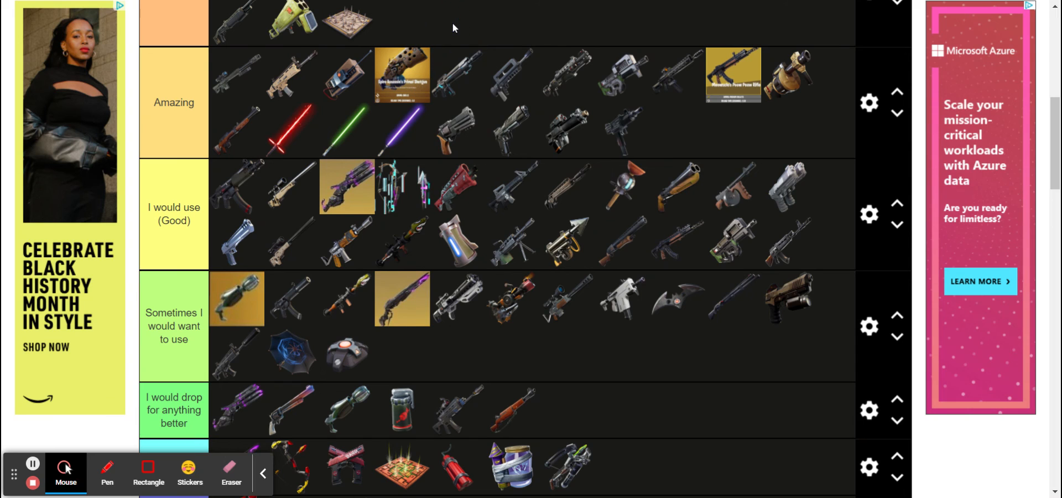
{"action": "scroll", "coordinate": [453, 25], "scroll_direction": "up", "scroll_amount": 2}
Place the golden-brown revolver at the end of Sometimes I would want to use.
{"action": "scroll", "coordinate": [453, 25], "scroll_direction": "down", "scroll_amount": 2}
{"action": "scroll", "coordinate": [453, 24], "scroll_direction": "down", "scroll_amount": 4}
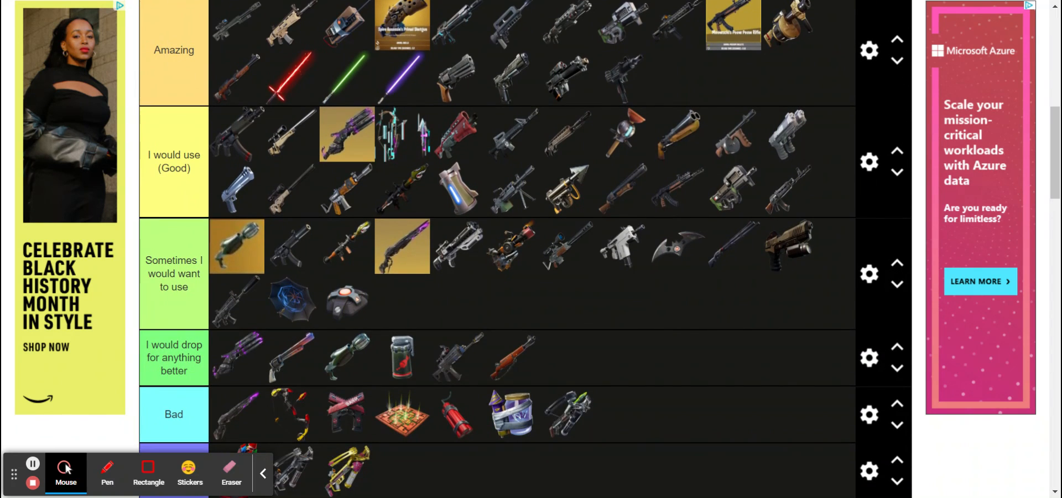
{"action": "scroll", "coordinate": [328, 294], "scroll_direction": "down", "scroll_amount": 2}
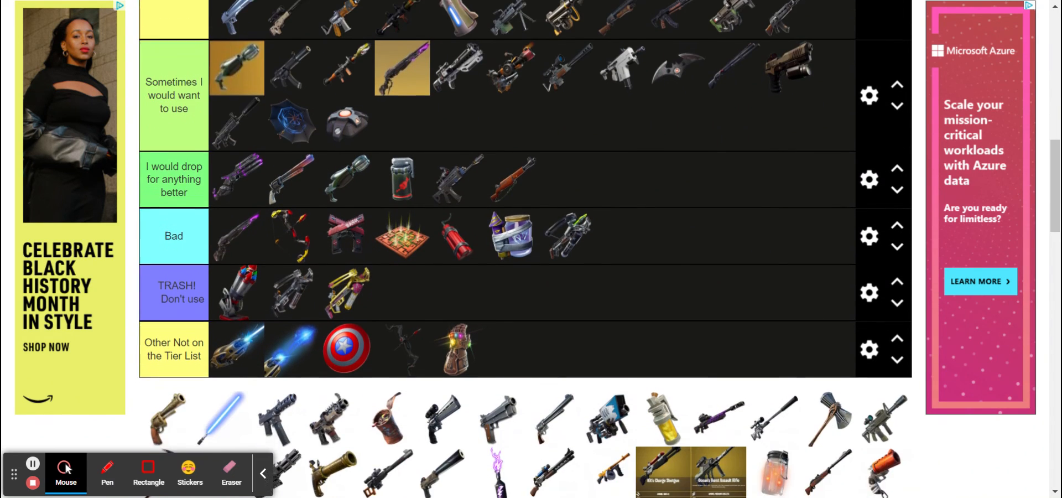
{"action": "left_click_drag", "start_coordinate": [169, 397], "coordinate": [479, 146]}
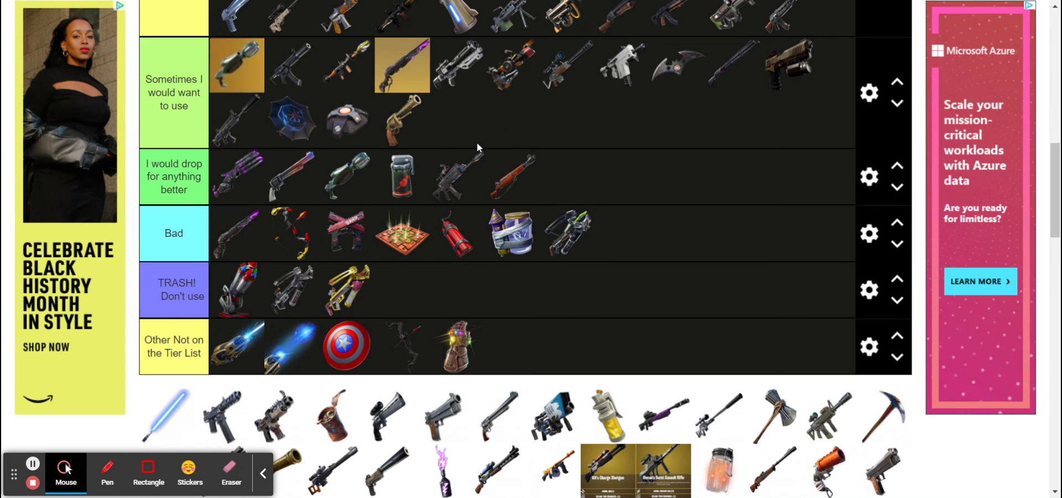
Place the blue lightsaber in Sometimes I would want to use, then move it to Amazing after the purple lightsaber.
{"action": "left_click_drag", "start_coordinate": [166, 415], "coordinate": [460, 117]}
{"action": "scroll", "coordinate": [462, 129], "scroll_direction": "up", "scroll_amount": 4}
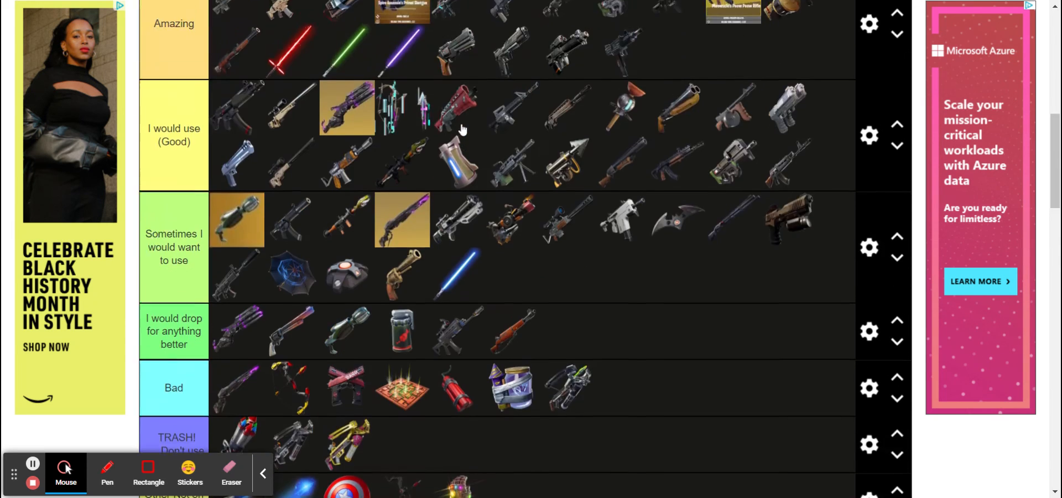
{"action": "left_click_drag", "start_coordinate": [455, 281], "coordinate": [475, 62]}
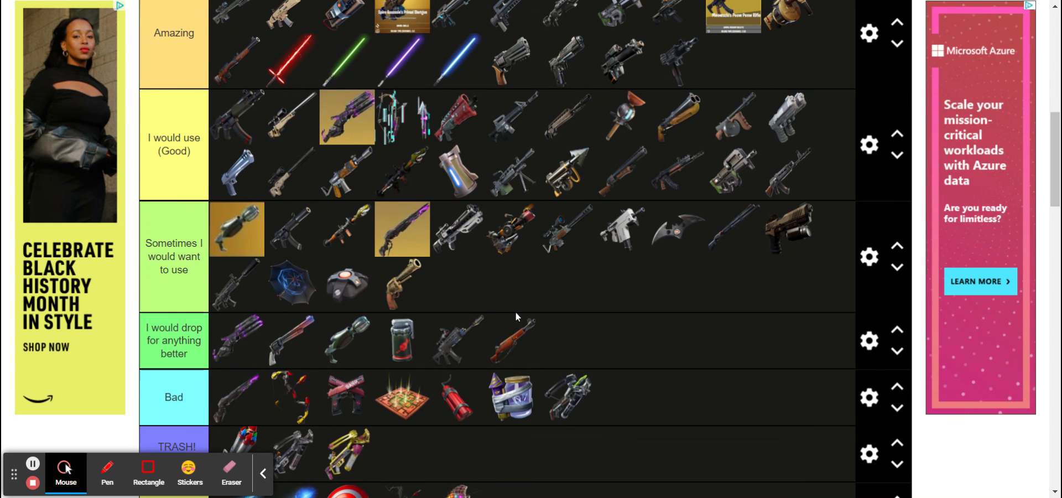
{"action": "scroll", "coordinate": [516, 312], "scroll_direction": "down", "scroll_amount": 7}
{"action": "scroll", "coordinate": [516, 312], "scroll_direction": "up", "scroll_amount": 3}
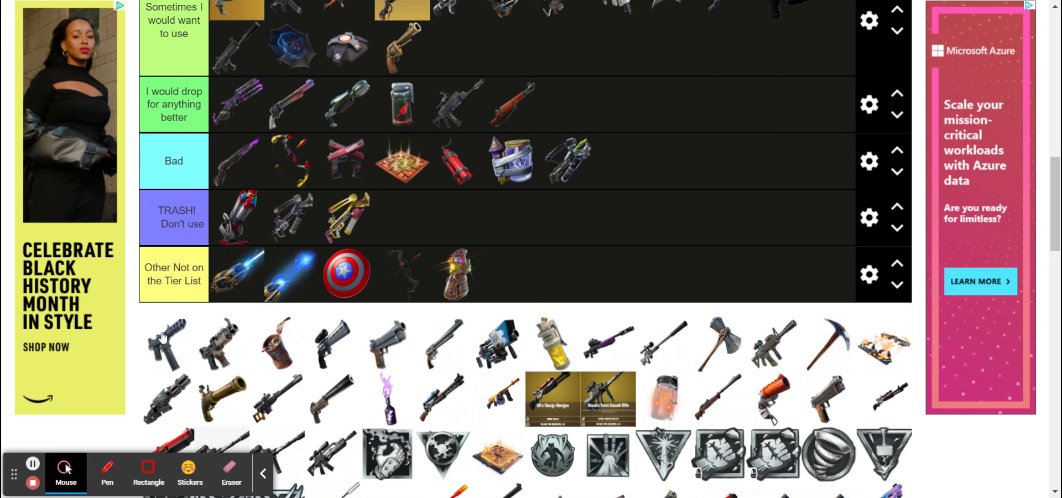
Place the dark machine pistol in Sometimes I would want to use, then move it to the start of I would use (Good).
{"action": "scroll", "coordinate": [332, 249], "scroll_direction": "up", "scroll_amount": 1}
{"action": "mouse_move", "coordinate": [166, 343]}
{"action": "left_mouse_down"}
{"action": "mouse_move", "coordinate": [332, 249]}
{"action": "mouse_move", "coordinate": [554, 83]}
{"action": "mouse_move", "coordinate": [591, 72]}
{"action": "mouse_move", "coordinate": [584, 85]}
{"action": "left_mouse_up"}
{"action": "scroll", "coordinate": [583, 85], "scroll_direction": "up", "scroll_amount": 4}
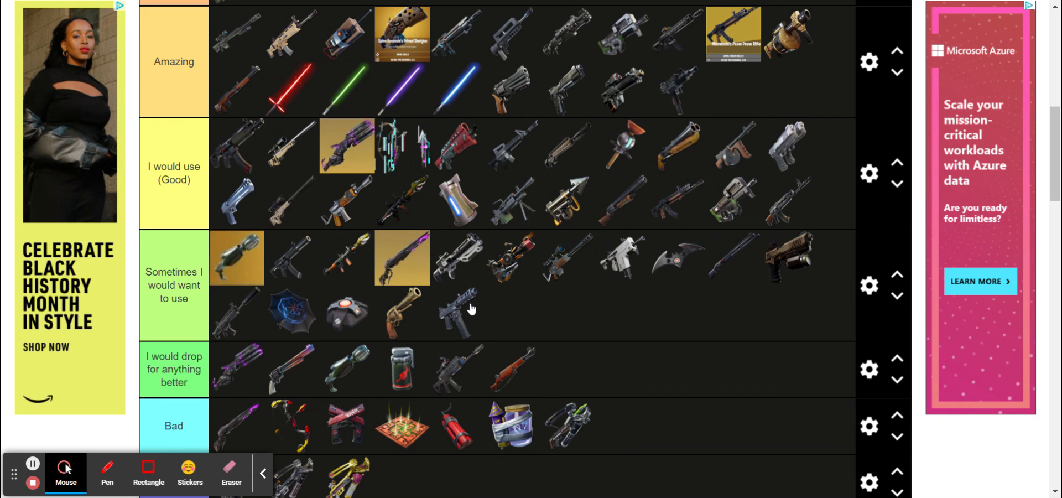
{"action": "left_click_drag", "start_coordinate": [471, 309], "coordinate": [240, 154]}
Place the stubby grey-brown gun in Sometimes I would want to use, move it to I would use (Good), then to the end of Amazing.
{"action": "scroll", "coordinate": [239, 153], "scroll_direction": "down", "scroll_amount": 7}
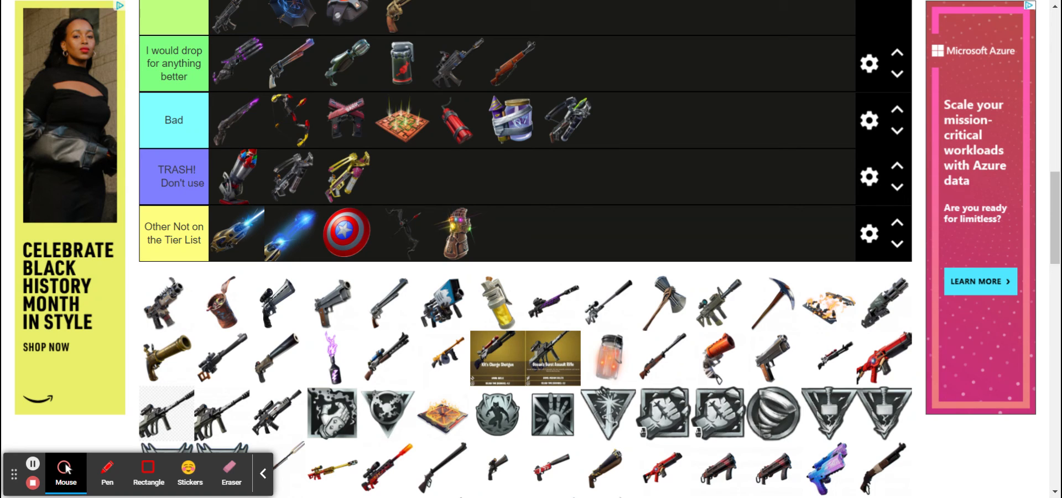
{"action": "scroll", "coordinate": [166, 422], "scroll_direction": "up", "scroll_amount": 2}
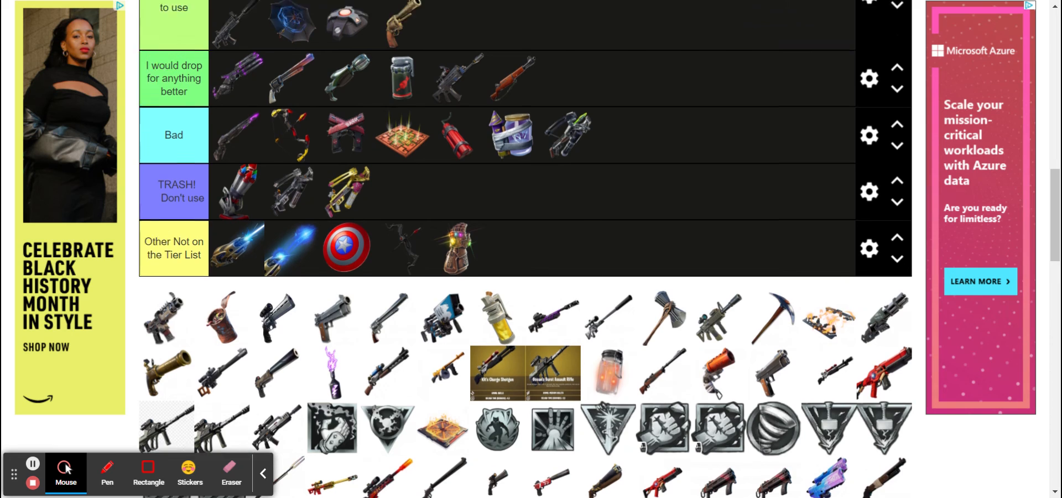
{"action": "left_click_drag", "start_coordinate": [166, 422], "coordinate": [449, 158]}
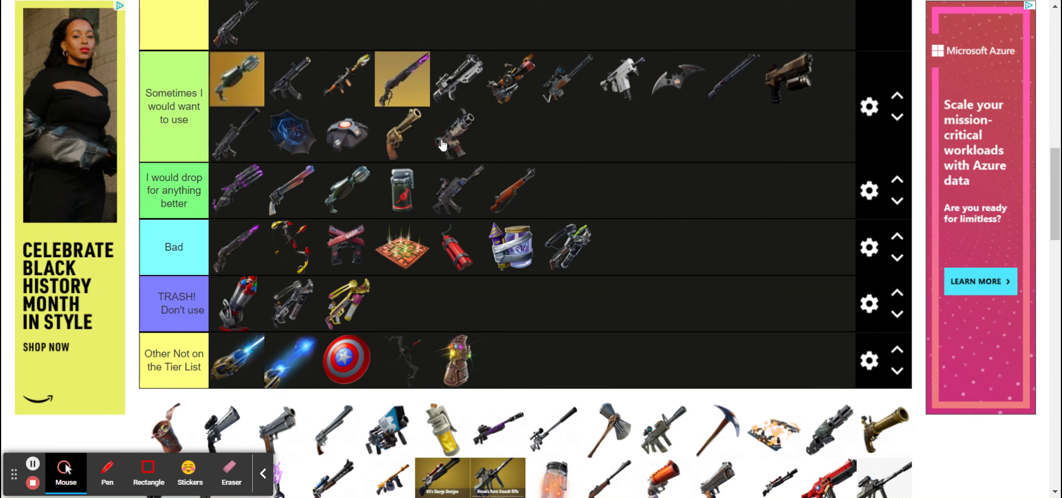
{"action": "scroll", "coordinate": [442, 150], "scroll_direction": "up", "scroll_amount": 4}
{"action": "scroll", "coordinate": [442, 144], "scroll_direction": "up", "scroll_amount": 2}
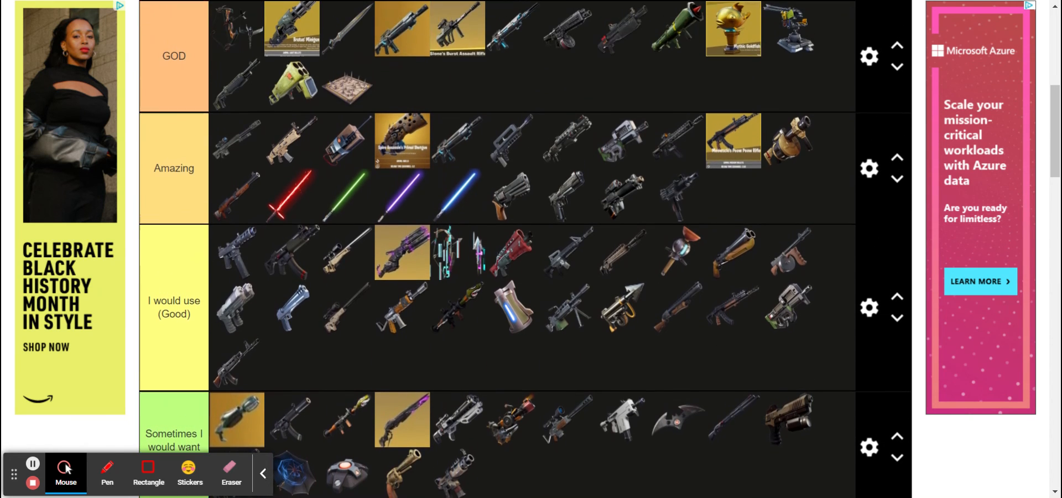
{"action": "scroll", "coordinate": [444, 154], "scroll_direction": "down", "scroll_amount": 1}
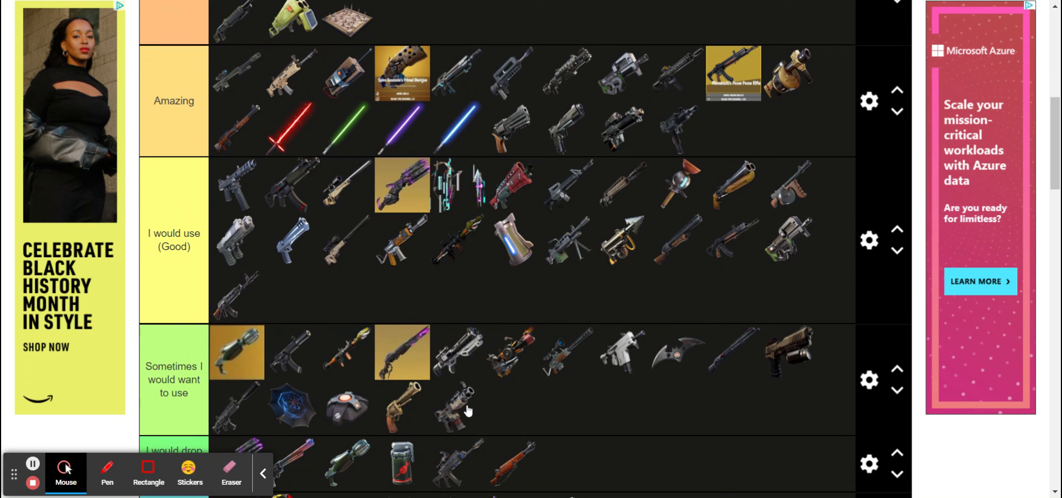
{"action": "left_click_drag", "start_coordinate": [468, 411], "coordinate": [667, 301]}
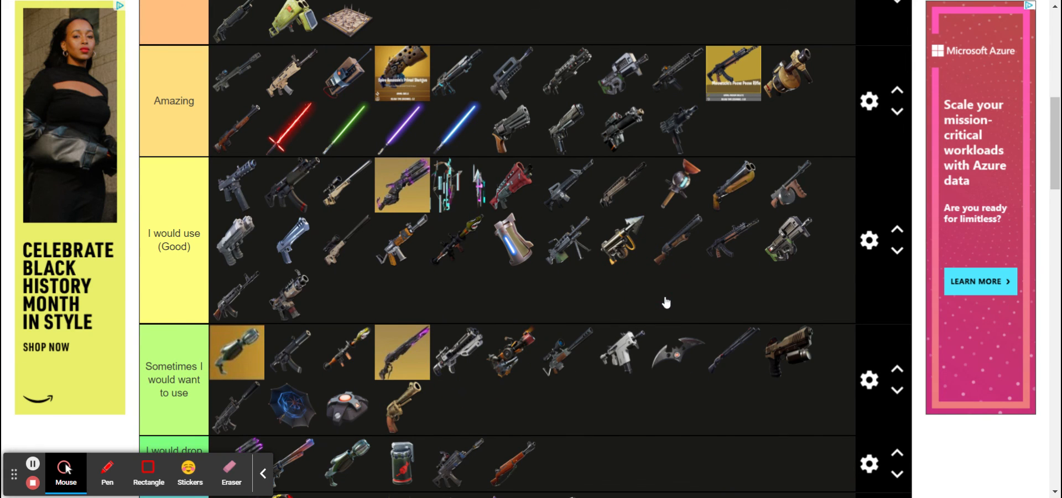
{"action": "scroll", "coordinate": [667, 301], "scroll_direction": "down", "scroll_amount": 3}
{"action": "scroll", "coordinate": [667, 301], "scroll_direction": "up", "scroll_amount": 3}
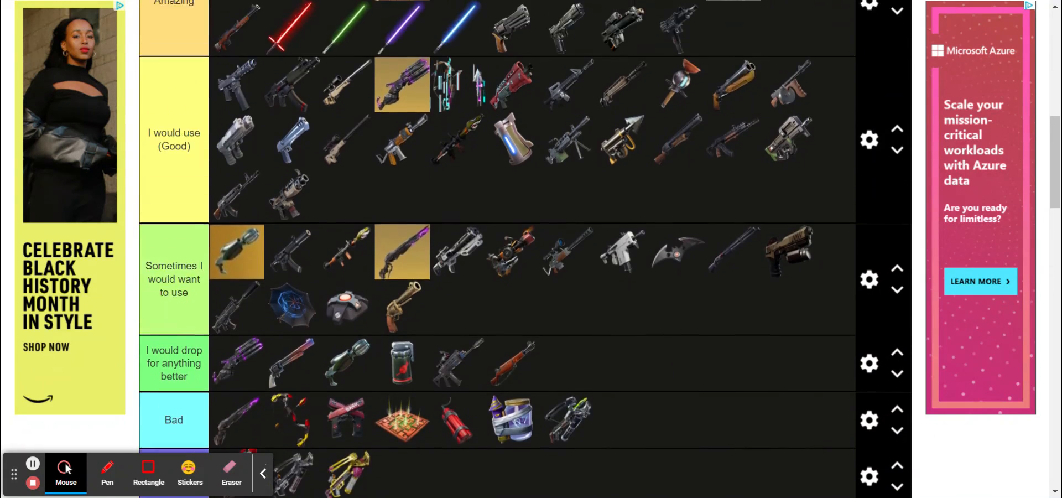
{"action": "scroll", "coordinate": [348, 368], "scroll_direction": "up", "scroll_amount": 1}
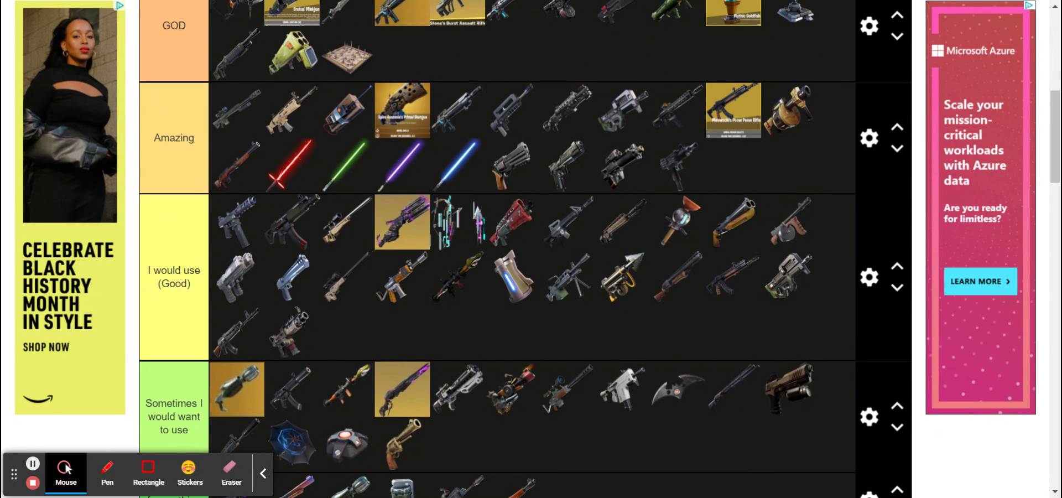
{"action": "left_click_drag", "start_coordinate": [280, 351], "coordinate": [775, 175]}
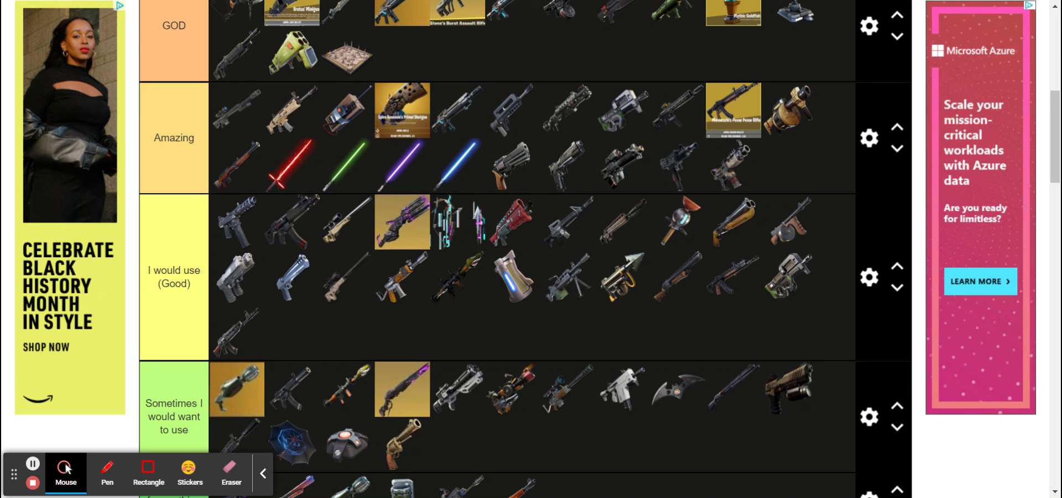
Place the rusty brown can at the end of the TRASH! Don't use tier.
{"action": "scroll", "coordinate": [341, 341], "scroll_direction": "down", "scroll_amount": 6}
{"action": "scroll", "coordinate": [342, 347], "scroll_direction": "down", "scroll_amount": 3}
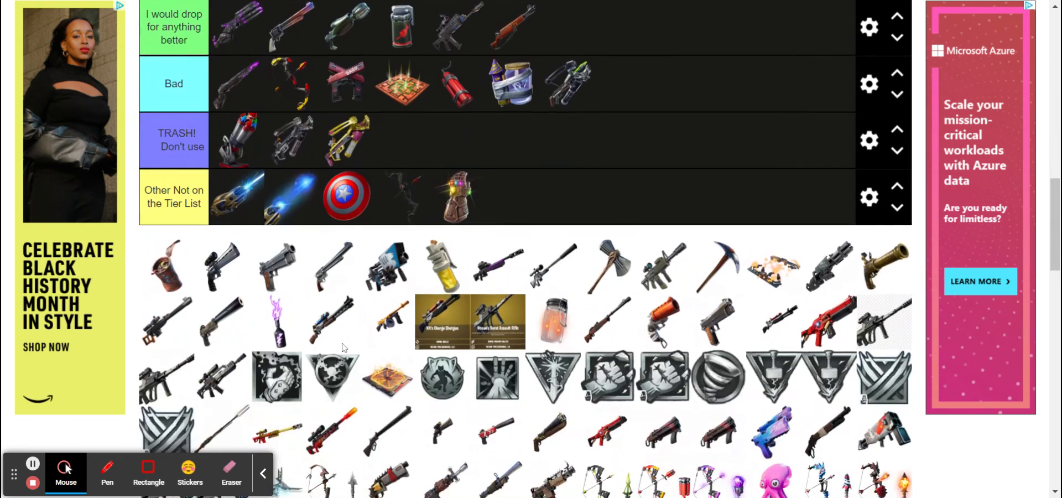
{"action": "scroll", "coordinate": [161, 389], "scroll_direction": "up", "scroll_amount": 4}
{"action": "left_click_drag", "start_coordinate": [161, 389], "coordinate": [371, 282]}
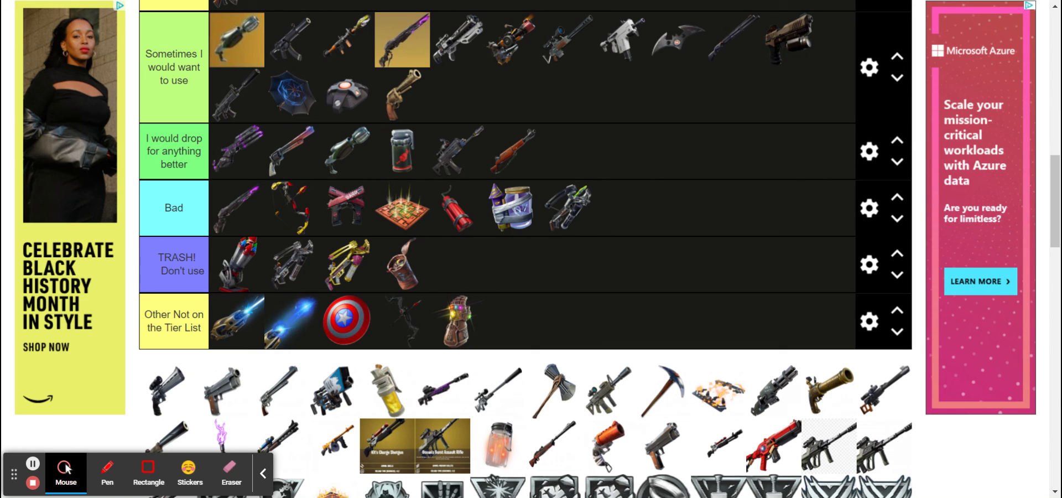
Place the dark scoped revolver at the end of the Bad tier.
{"action": "scroll", "coordinate": [525, 249], "scroll_direction": "down", "scroll_amount": 4}
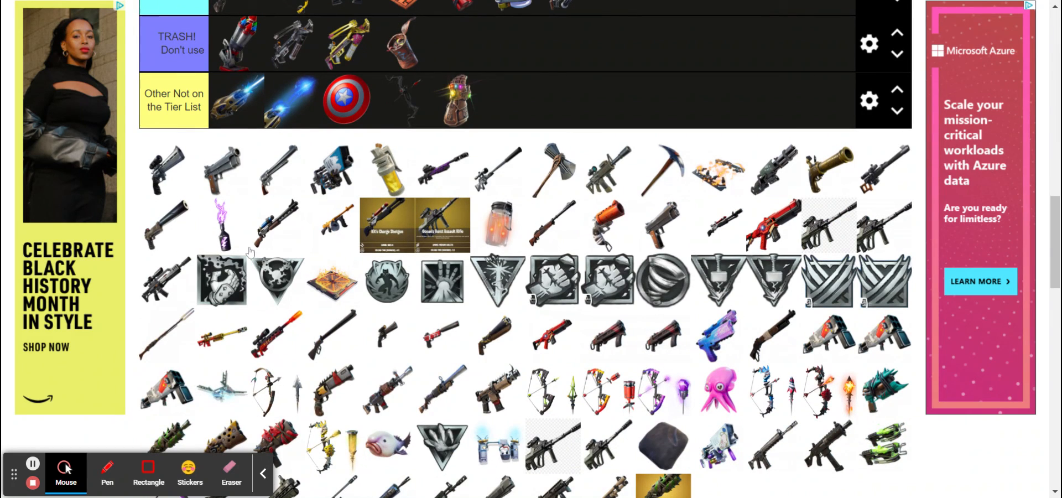
{"action": "scroll", "coordinate": [250, 252], "scroll_direction": "up", "scroll_amount": 5}
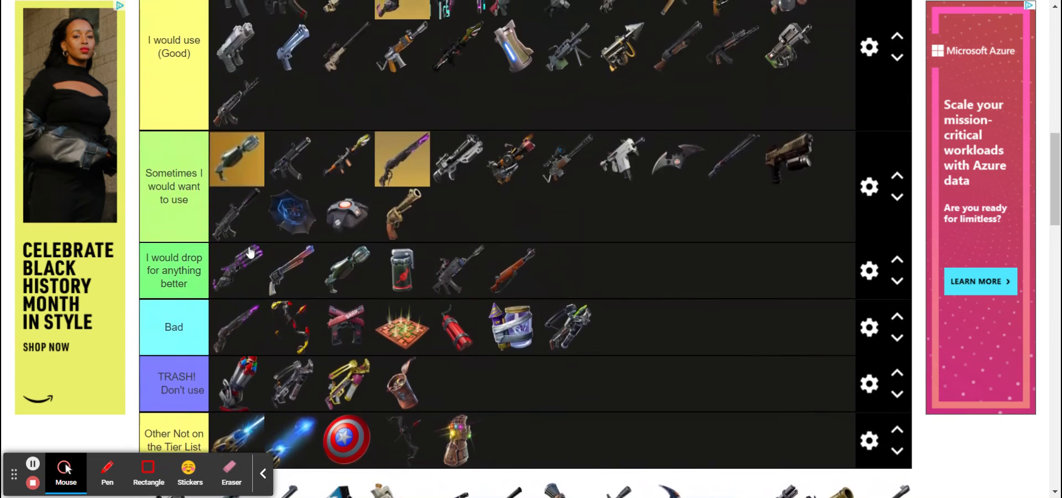
{"action": "left_click_drag", "start_coordinate": [359, 407], "coordinate": [632, 293]}
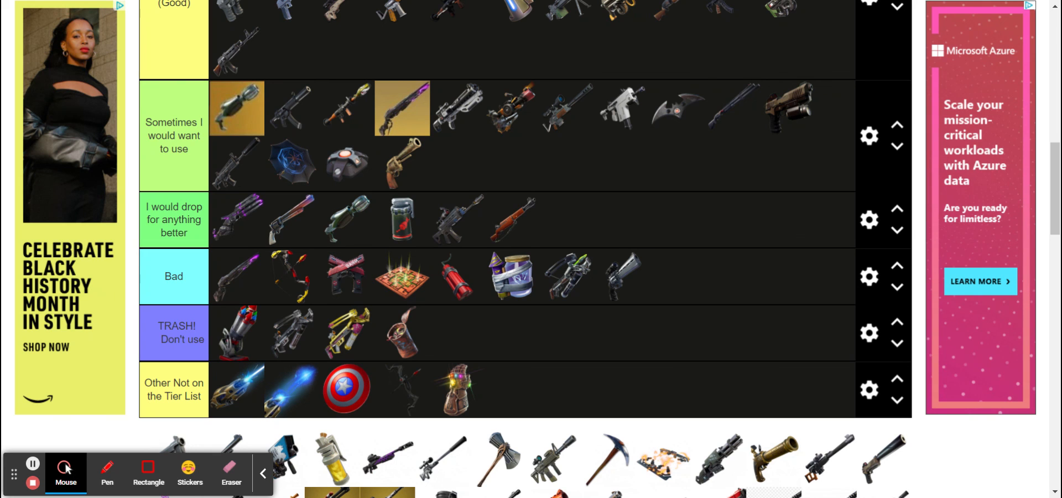
Place the grey pistol at the end of I would drop for anything better and the long-barrelled revolver at the end of Bad.
{"action": "scroll", "coordinate": [224, 465], "scroll_direction": "down", "scroll_amount": 1}
{"action": "left_click_drag", "start_coordinate": [161, 422], "coordinate": [569, 189]}
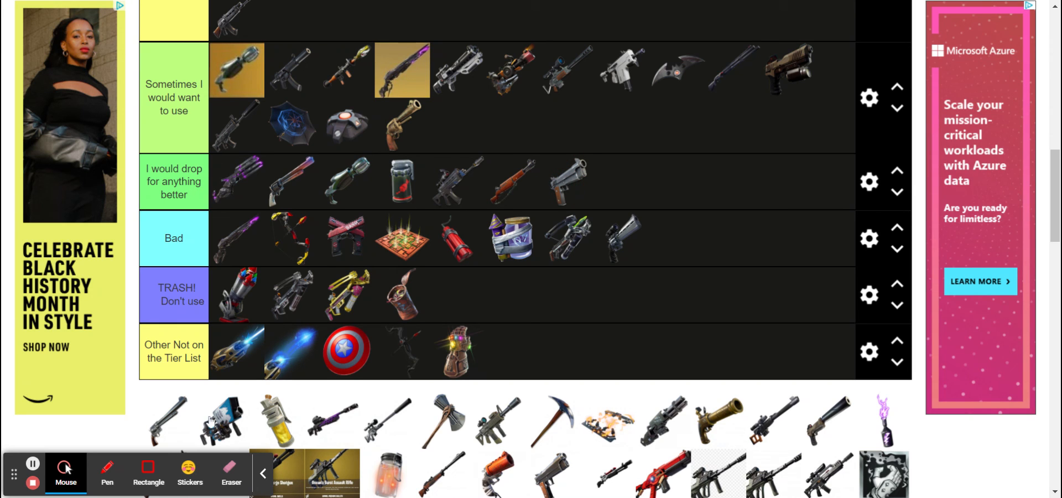
{"action": "left_click_drag", "start_coordinate": [168, 432], "coordinate": [645, 263]}
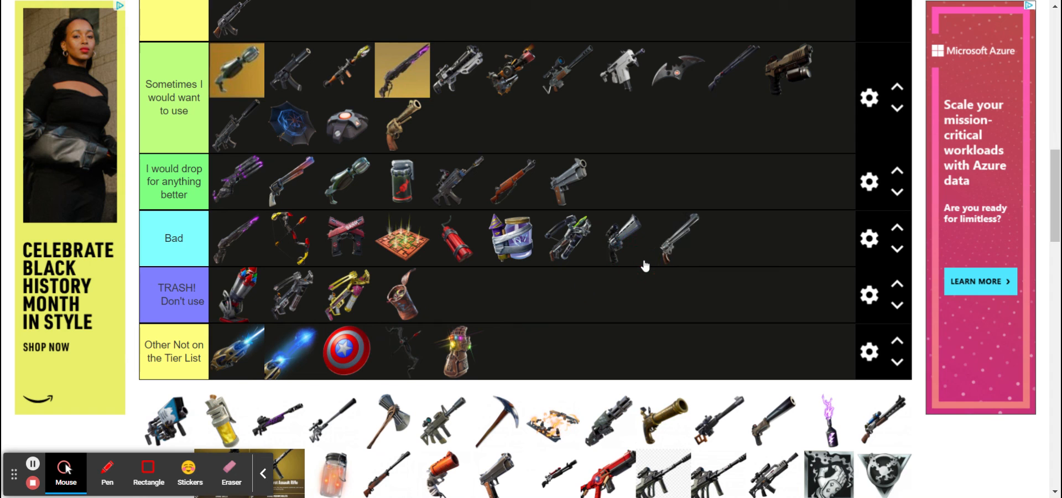
Place the blue and white launcher in Sometimes I would want to use, then move it to the end of Amazing.
{"action": "left_click_drag", "start_coordinate": [166, 421], "coordinate": [683, 118]}
{"action": "scroll", "coordinate": [683, 118], "scroll_direction": "up", "scroll_amount": 3}
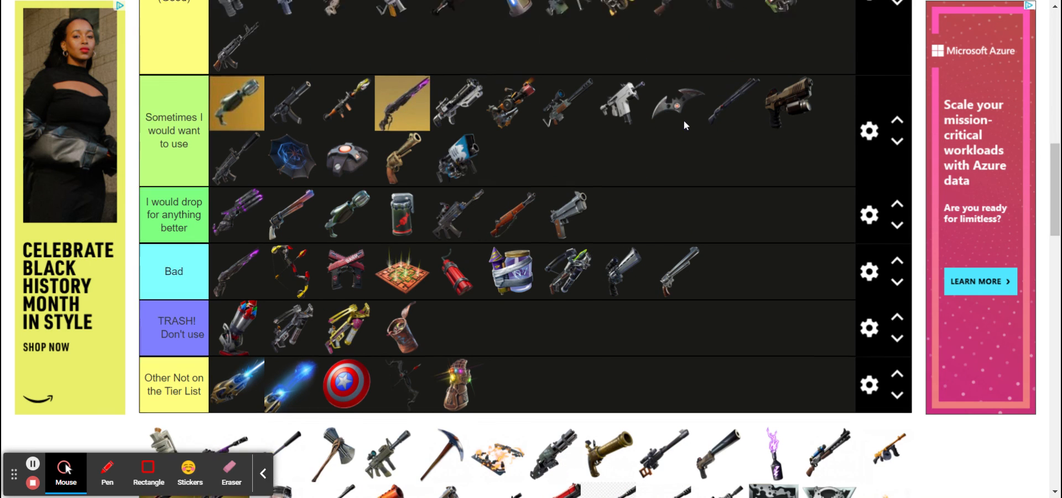
{"action": "left_click_drag", "start_coordinate": [452, 320], "coordinate": [816, 19]}
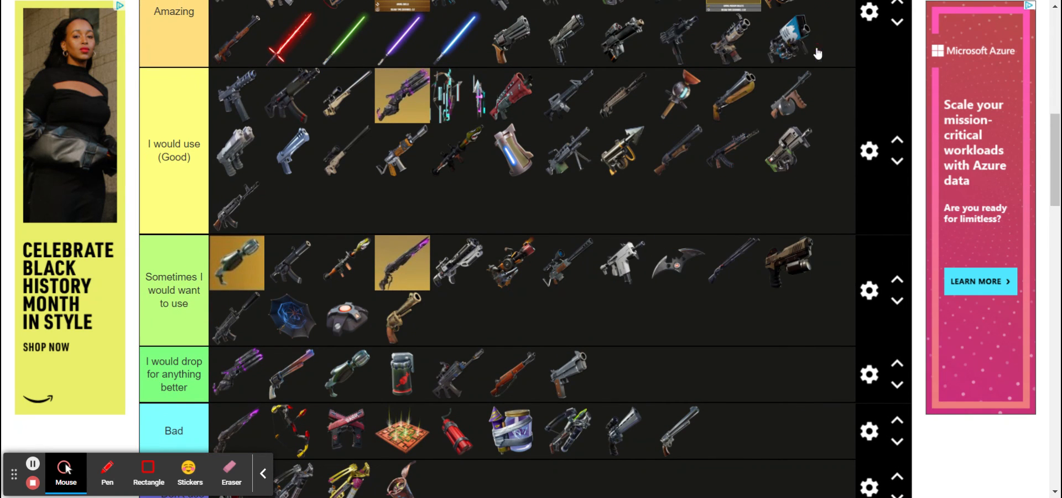
Place the yellow canister in Sometimes I would want to use, then move it to the end of Amazing.
{"action": "scroll", "coordinate": [716, 294], "scroll_direction": "down", "scroll_amount": 4}
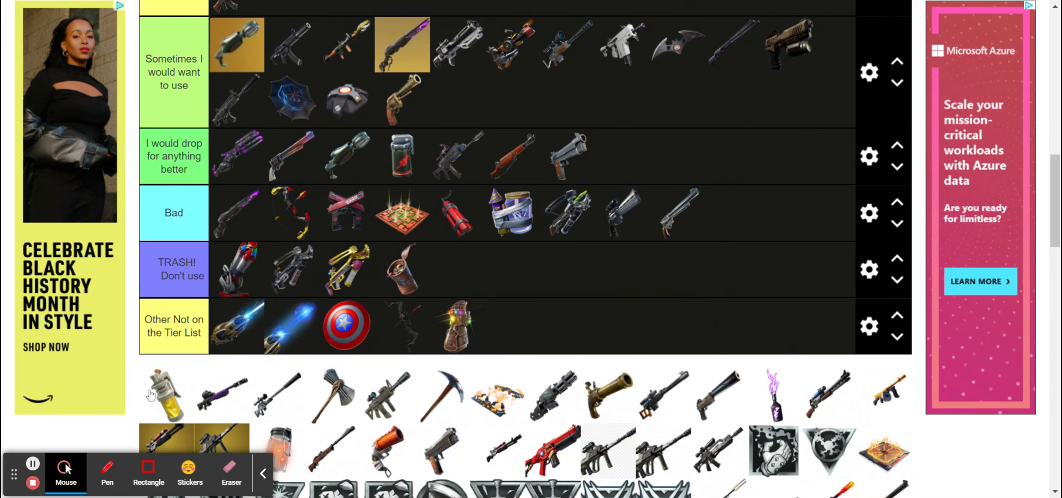
{"action": "left_click_drag", "start_coordinate": [166, 399], "coordinate": [506, 118]}
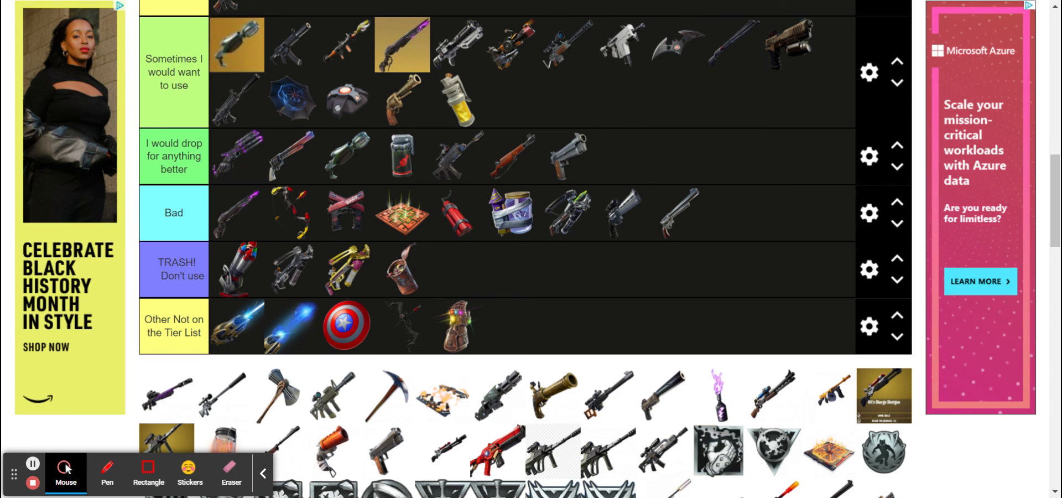
{"action": "scroll", "coordinate": [441, 355], "scroll_direction": "up", "scroll_amount": 5}
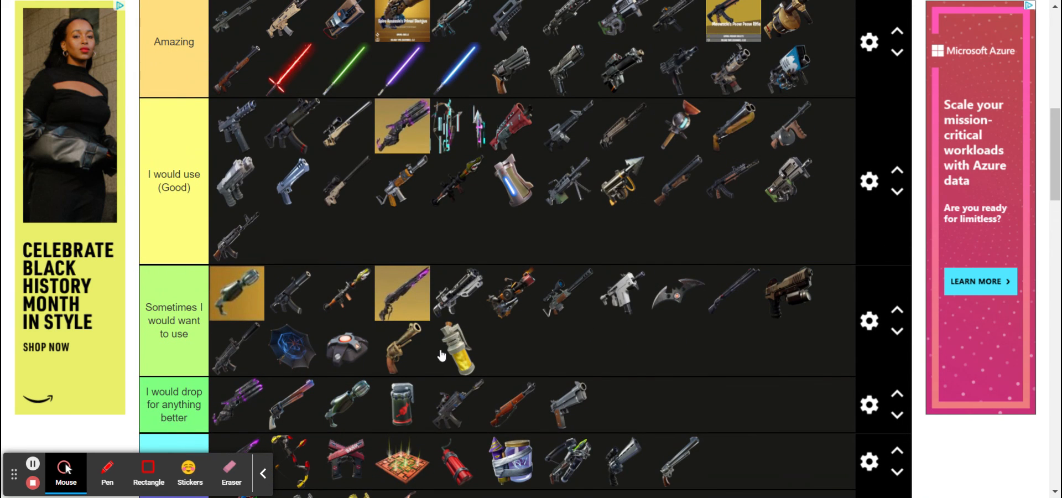
{"action": "left_click_drag", "start_coordinate": [441, 356], "coordinate": [761, 89]}
Place the black and purple rifle in Sometimes I would want to use, then move it to Amazing after the yellow canister.
{"action": "scroll", "coordinate": [696, 218], "scroll_direction": "down", "scroll_amount": 6}
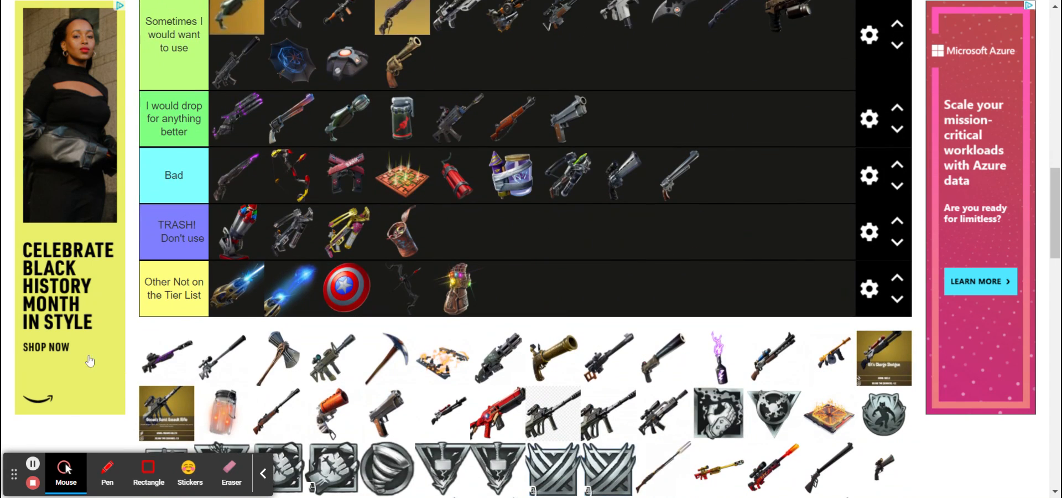
{"action": "left_click_drag", "start_coordinate": [160, 365], "coordinate": [572, 81]}
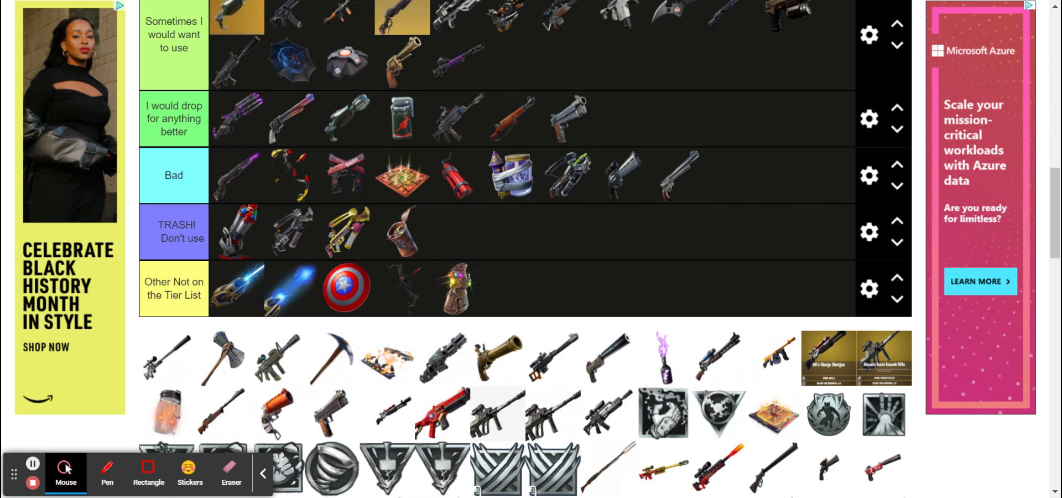
{"action": "scroll", "coordinate": [481, 256], "scroll_direction": "up", "scroll_amount": 4}
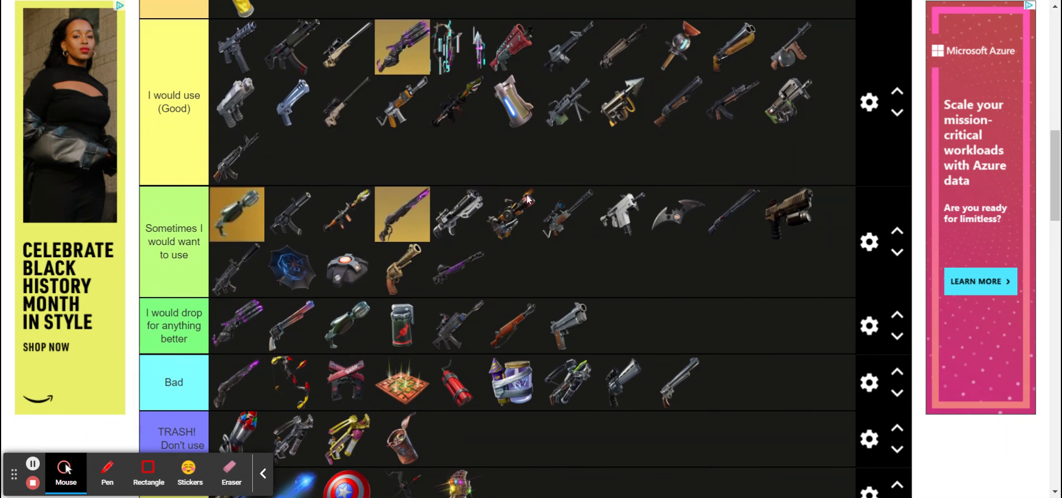
{"action": "left_click", "coordinate": [457, 259]}
{"action": "left_click_drag", "start_coordinate": [457, 256], "coordinate": [445, 100]}
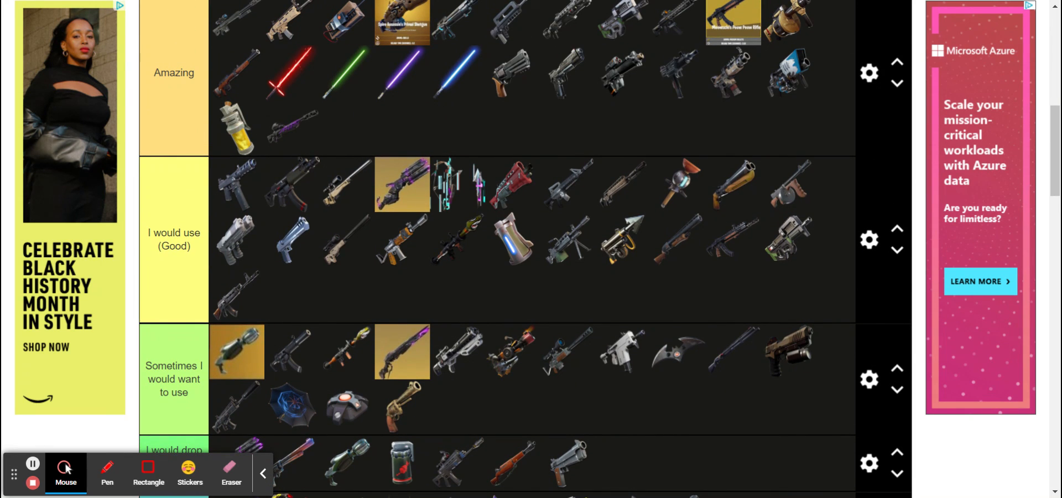
Place the grey scoped sniper rifle at the end of I would use (Good).
{"action": "scroll", "coordinate": [363, 283], "scroll_direction": "down", "scroll_amount": 5}
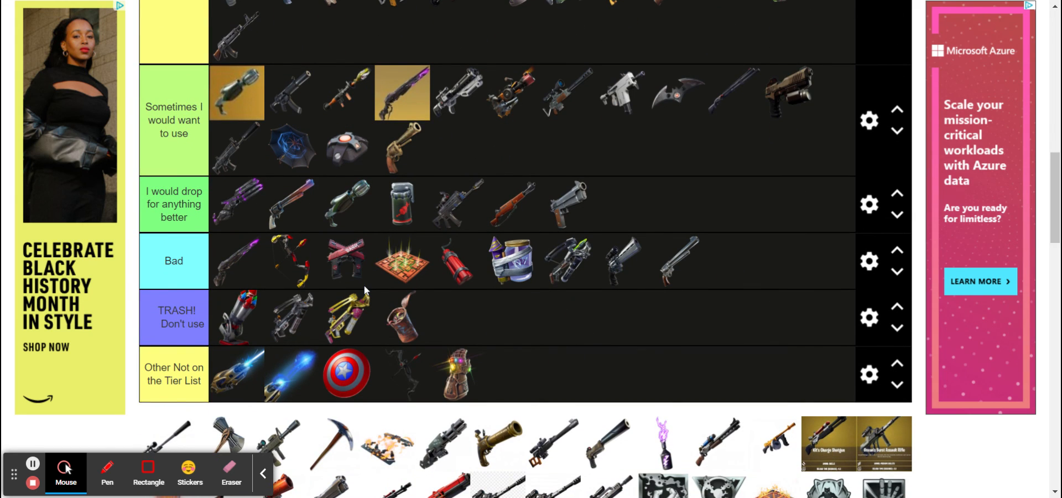
{"action": "scroll", "coordinate": [365, 289], "scroll_direction": "down", "scroll_amount": 1}
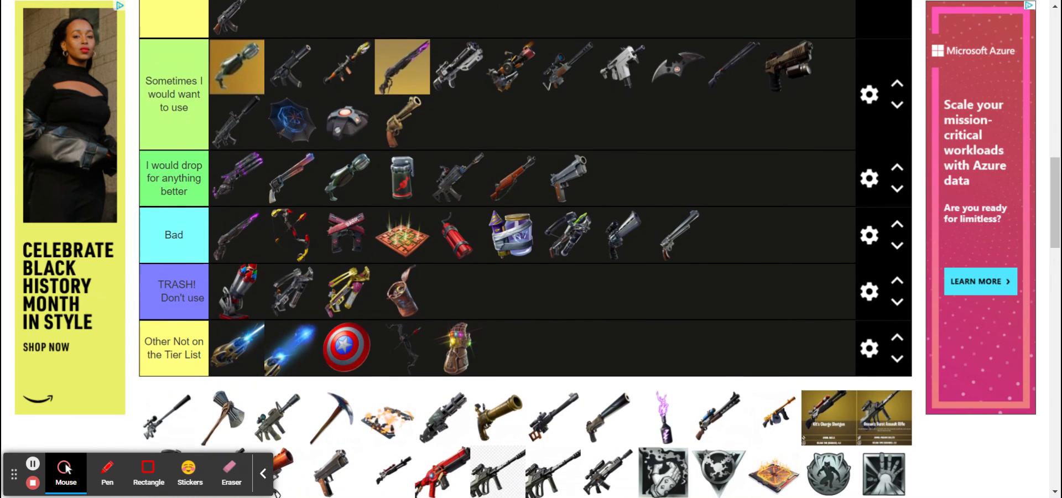
{"action": "scroll", "coordinate": [363, 290], "scroll_direction": "up", "scroll_amount": 1}
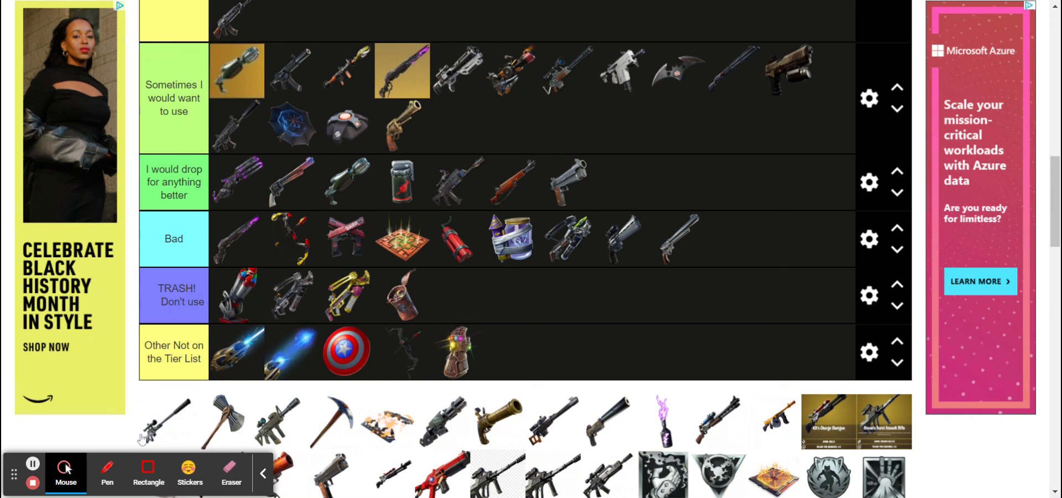
{"action": "left_click_drag", "start_coordinate": [163, 422], "coordinate": [361, 196]}
{"action": "scroll", "coordinate": [490, 104], "scroll_direction": "up", "scroll_amount": 3}
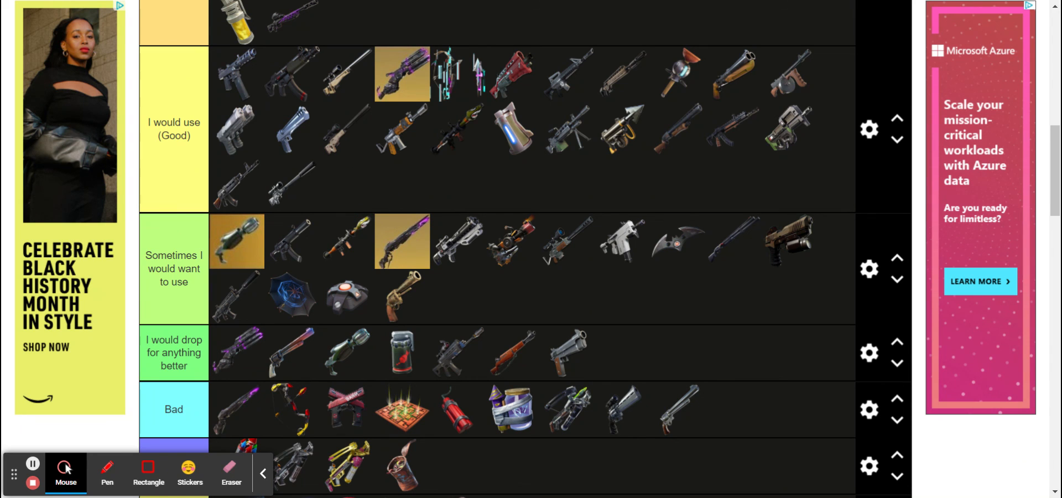
Place the axe at the end of Other Not on the Tier List and the grey-green assault rifle at the end of Sometimes I would want to use.
{"action": "scroll", "coordinate": [331, 443], "scroll_direction": "down", "scroll_amount": 5}
{"action": "scroll", "coordinate": [331, 443], "scroll_direction": "up", "scroll_amount": 2}
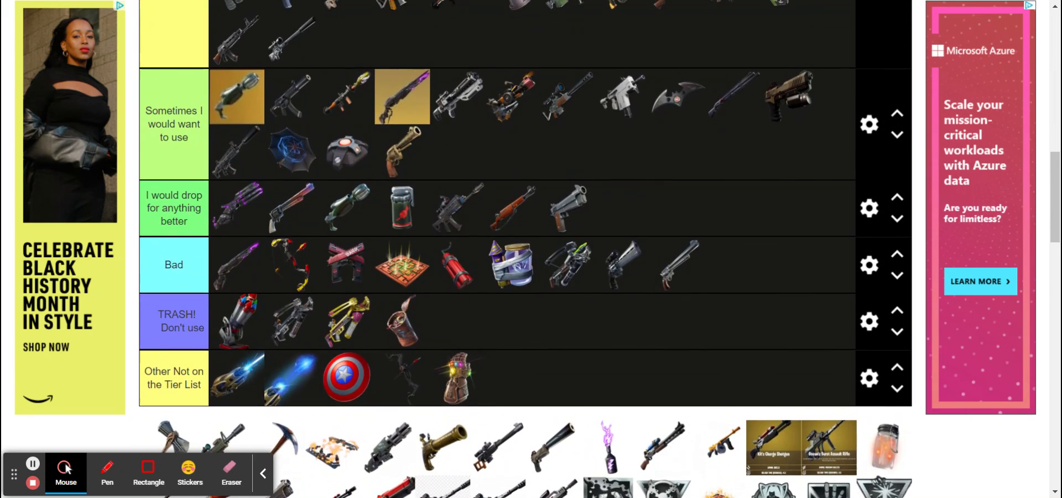
{"action": "scroll", "coordinate": [497, 249], "scroll_direction": "up", "scroll_amount": 4}
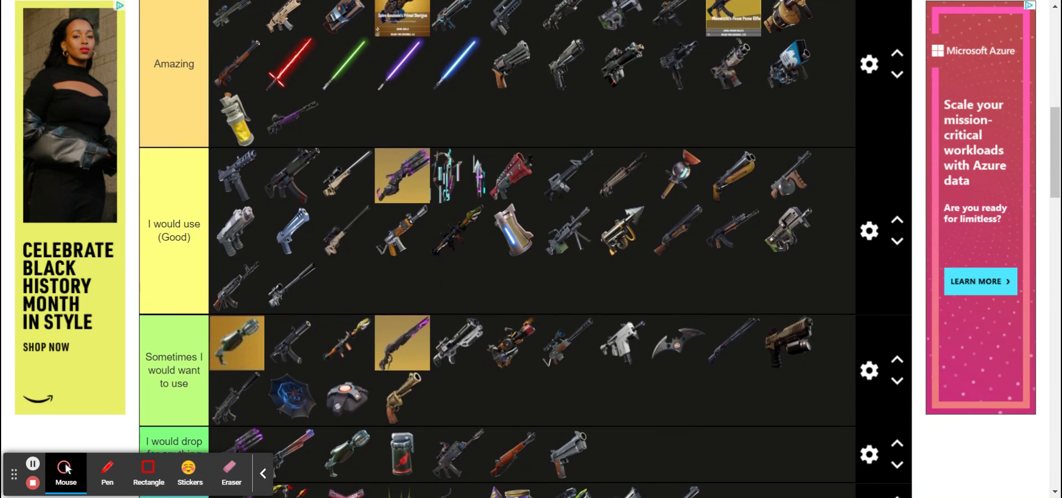
{"action": "scroll", "coordinate": [497, 249], "scroll_direction": "down", "scroll_amount": 5}
{"action": "left_click_drag", "start_coordinate": [166, 387], "coordinate": [577, 318]}
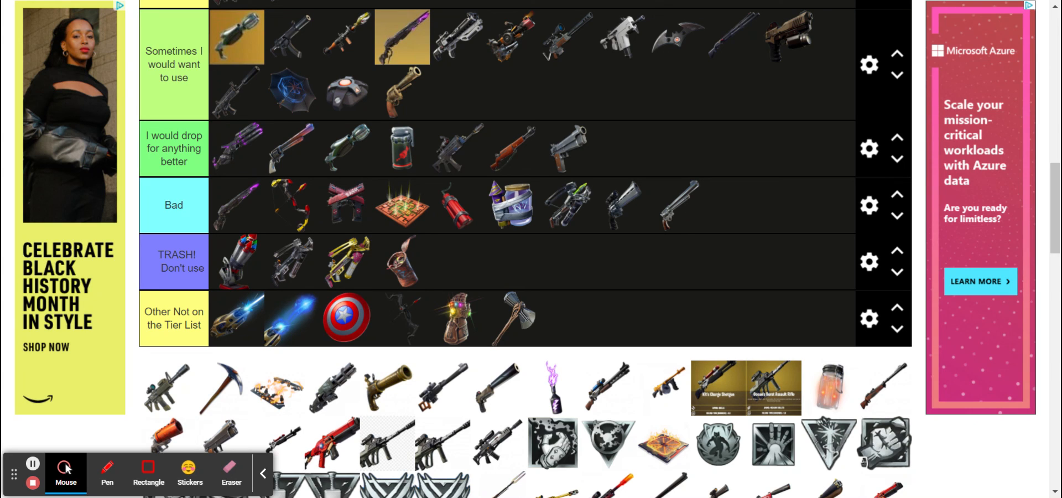
{"action": "left_click", "coordinate": [180, 378]}
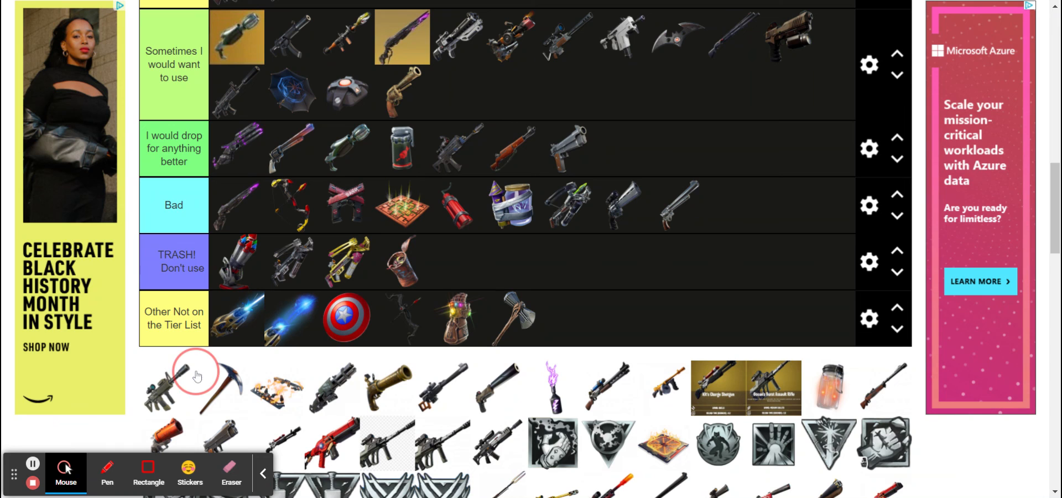
{"action": "left_click_drag", "start_coordinate": [180, 378], "coordinate": [628, 82]}
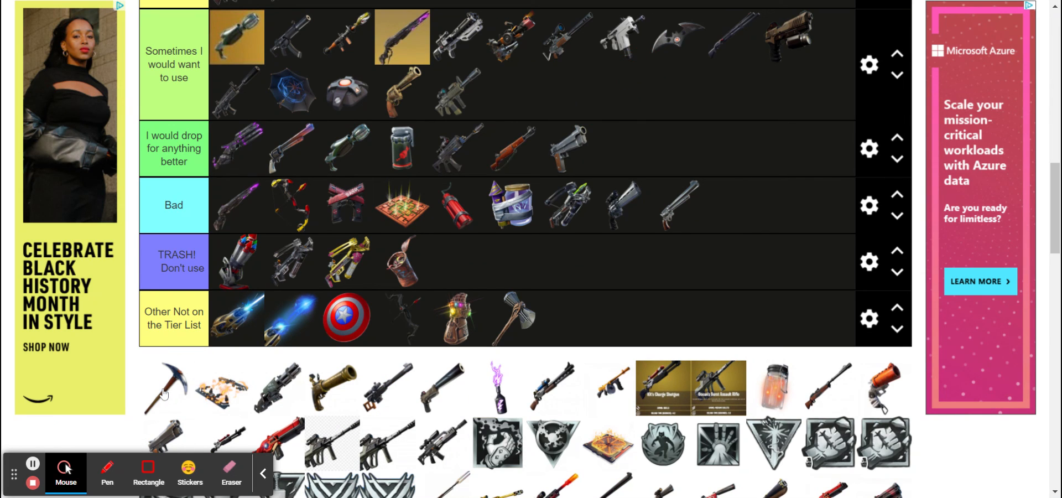
Place the pickaxe at the end of I would use (Good).
{"action": "scroll", "coordinate": [164, 394], "scroll_direction": "up", "scroll_amount": 1}
{"action": "left_click_drag", "start_coordinate": [172, 432], "coordinate": [415, 48]}
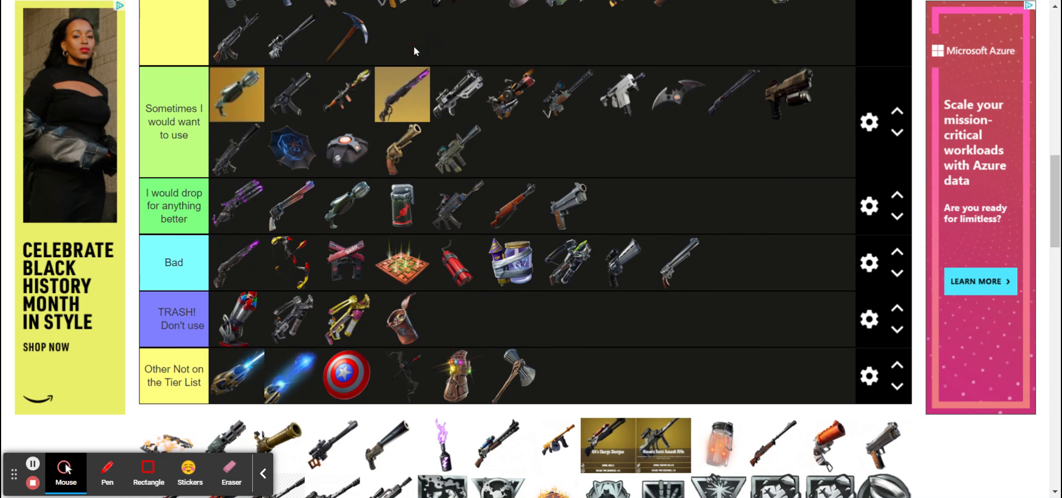
Review the unranked weapon images and the weapons already placed in the tiers from OP down to Other Not on the Tier List.
{"action": "scroll", "coordinate": [423, 299], "scroll_direction": "down", "scroll_amount": 1}
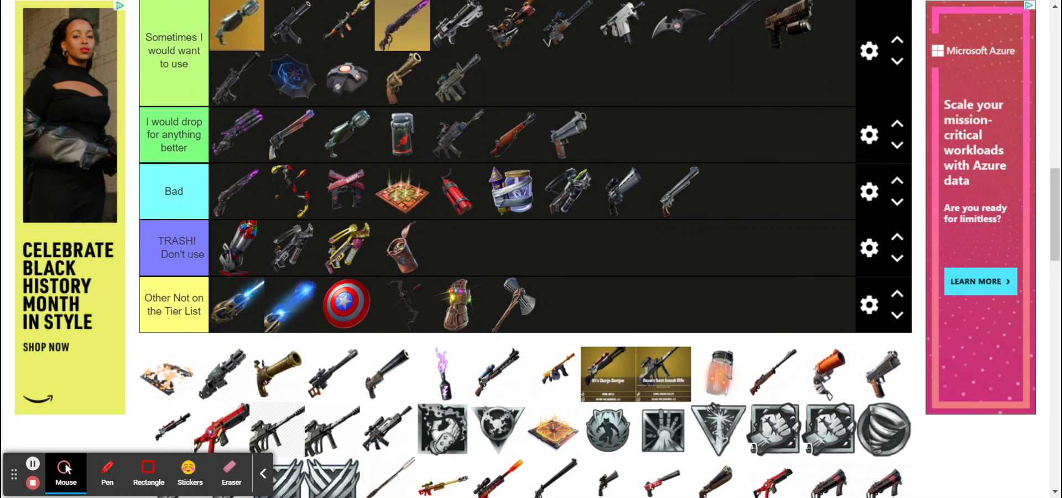
{"action": "scroll", "coordinate": [427, 299], "scroll_direction": "down", "scroll_amount": 3}
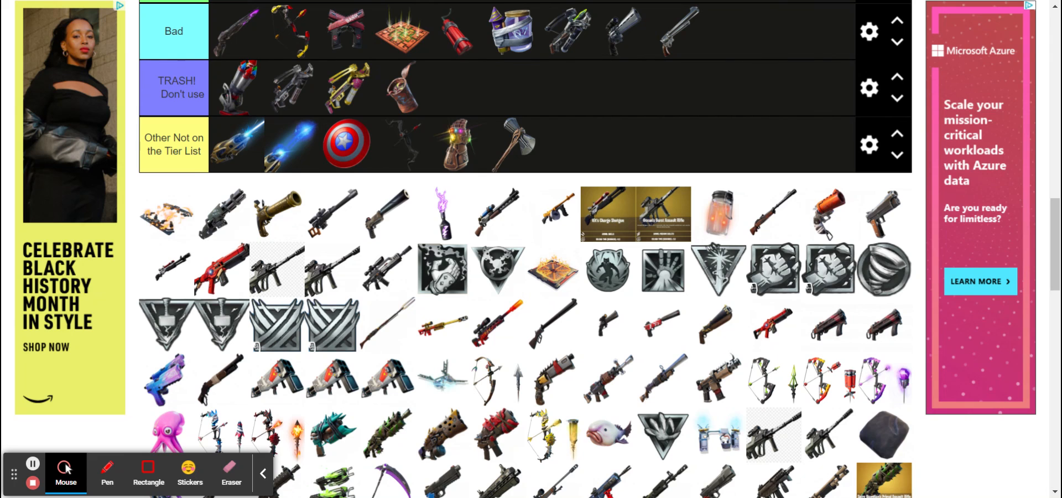
{"action": "scroll", "coordinate": [526, 249], "scroll_direction": "down", "scroll_amount": 4}
{"action": "scroll", "coordinate": [526, 249], "scroll_direction": "up", "scroll_amount": 1}
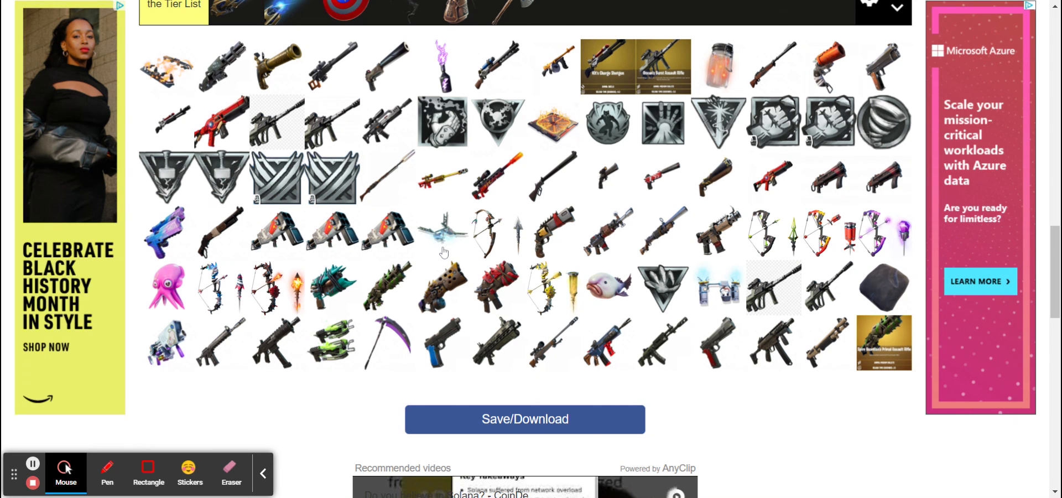
{"action": "scroll", "coordinate": [443, 253], "scroll_direction": "up", "scroll_amount": 1}
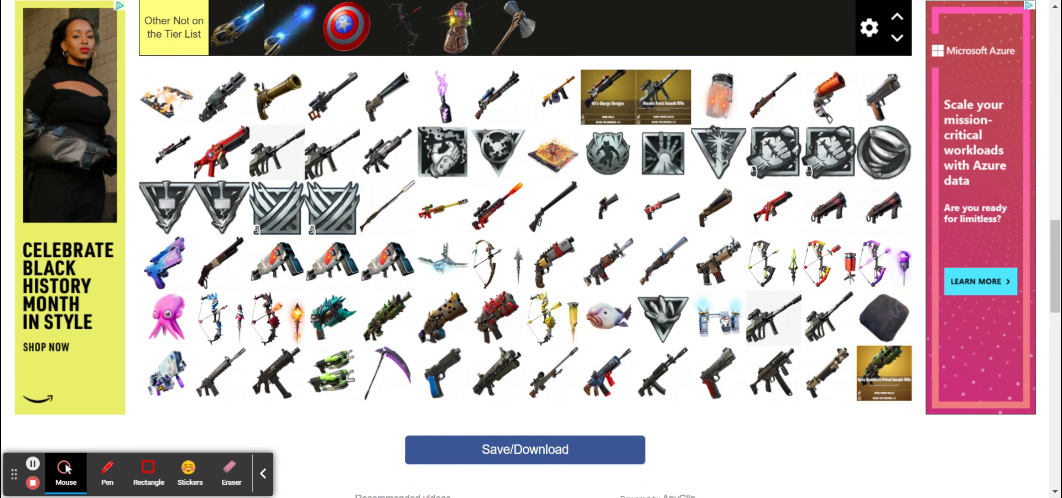
{"action": "scroll", "coordinate": [526, 249], "scroll_direction": "up", "scroll_amount": 4}
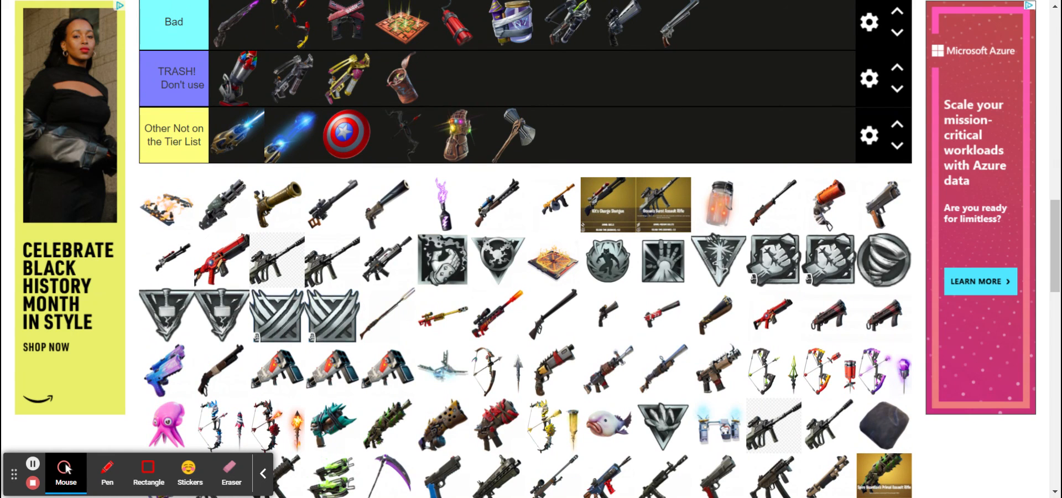
{"action": "scroll", "coordinate": [667, 143], "scroll_direction": "up", "scroll_amount": 6}
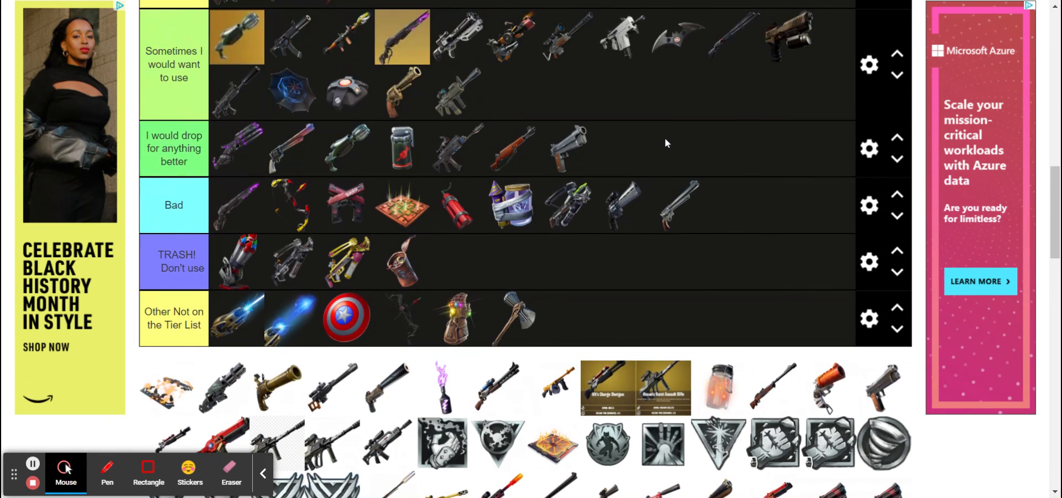
{"action": "scroll", "coordinate": [667, 143], "scroll_direction": "up", "scroll_amount": 10}
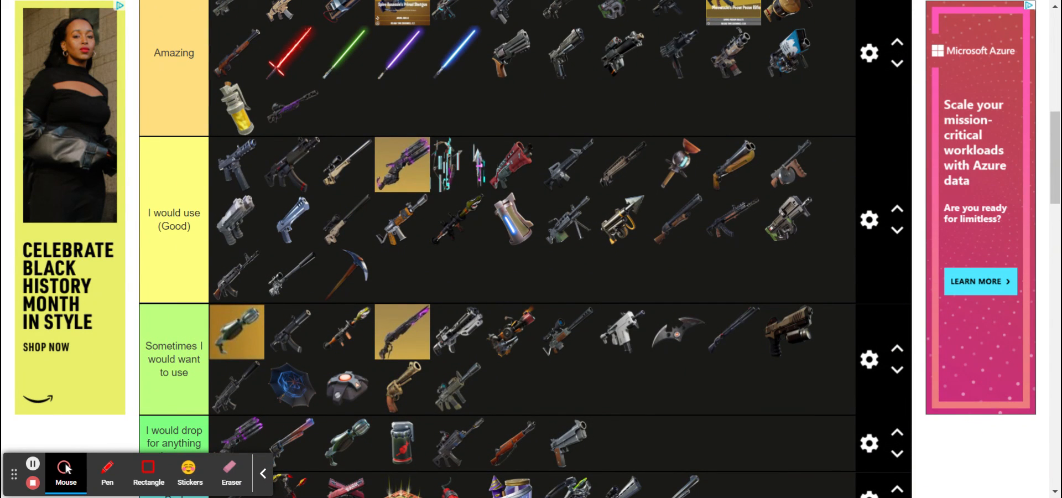
{"action": "scroll", "coordinate": [498, 249], "scroll_direction": "down", "scroll_amount": 3}
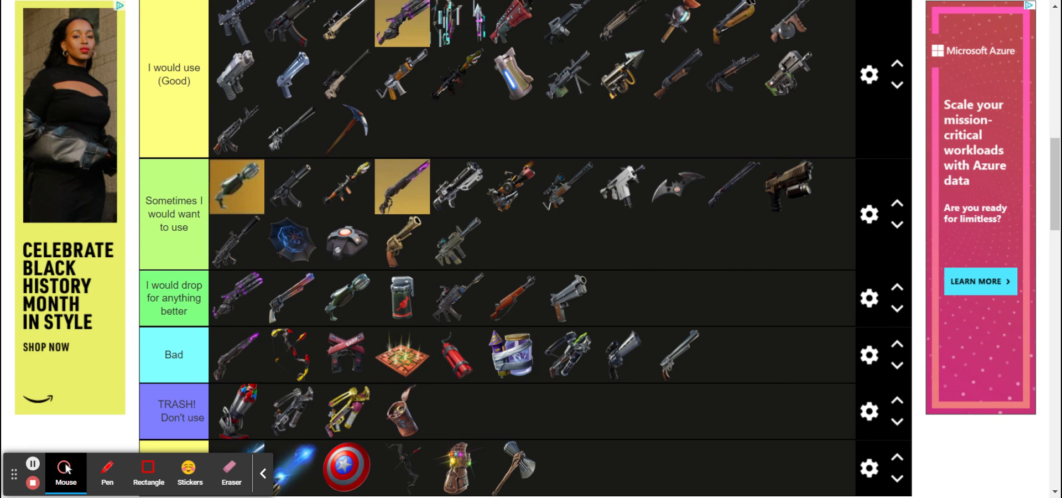
{"action": "scroll", "coordinate": [498, 249], "scroll_direction": "up", "scroll_amount": 5}
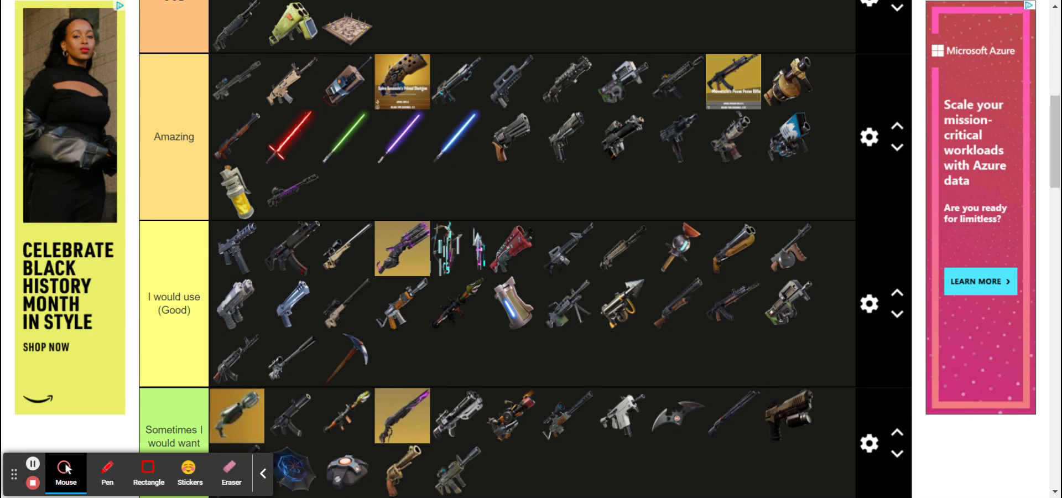
{"action": "scroll", "coordinate": [296, 159], "scroll_direction": "up", "scroll_amount": 2}
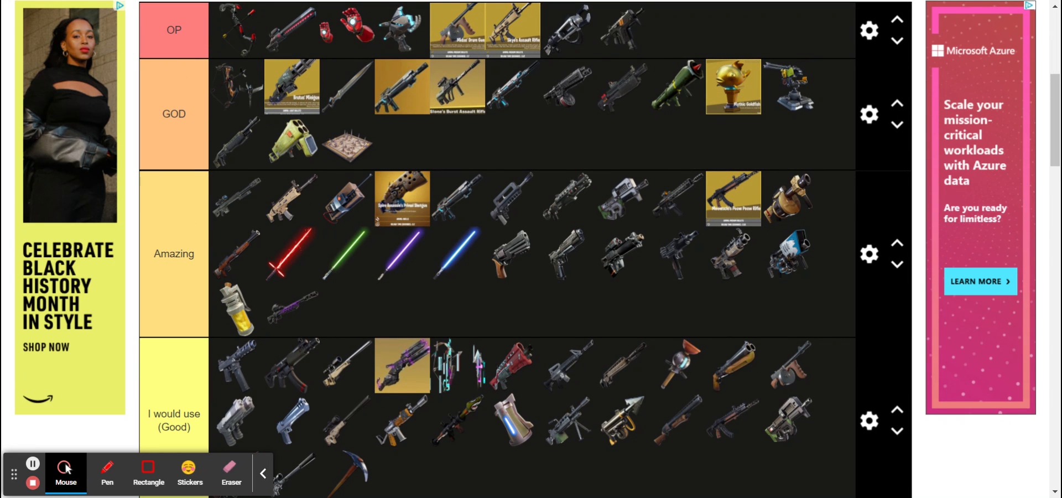
{"action": "scroll", "coordinate": [165, 213], "scroll_direction": "down", "scroll_amount": 13}
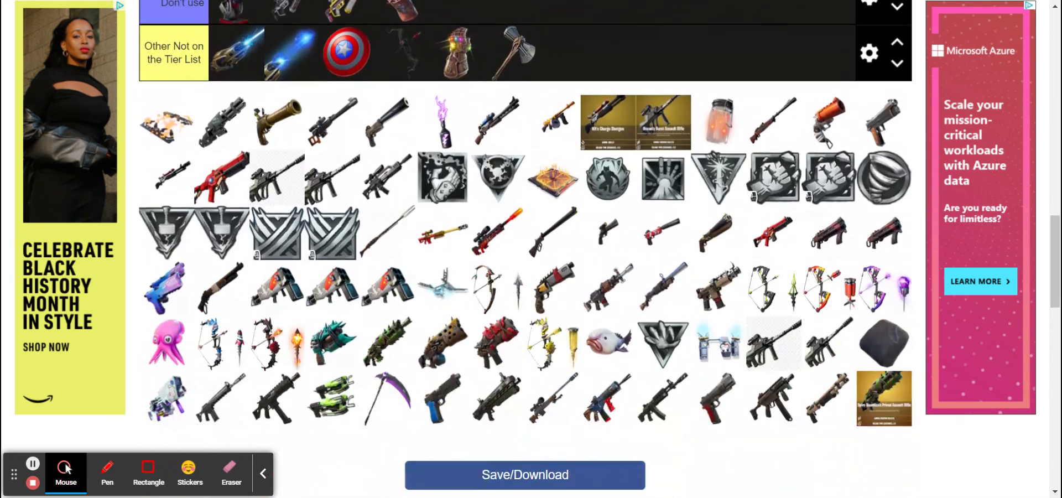